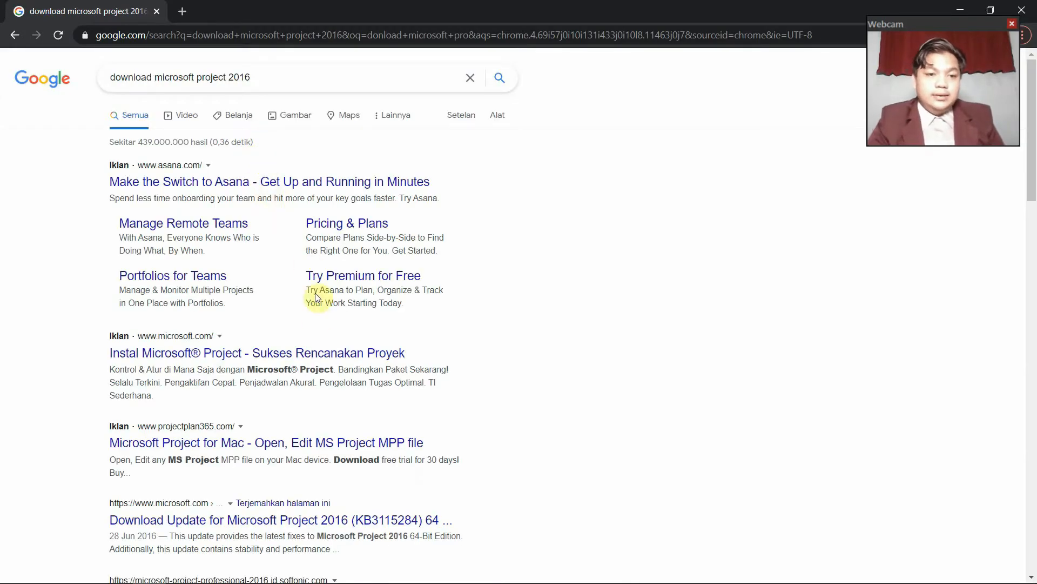
Open Softonic's Microsoft Project Professional 2016 download page from the search results and start the PC download
scroll(303, 270, down, 4)
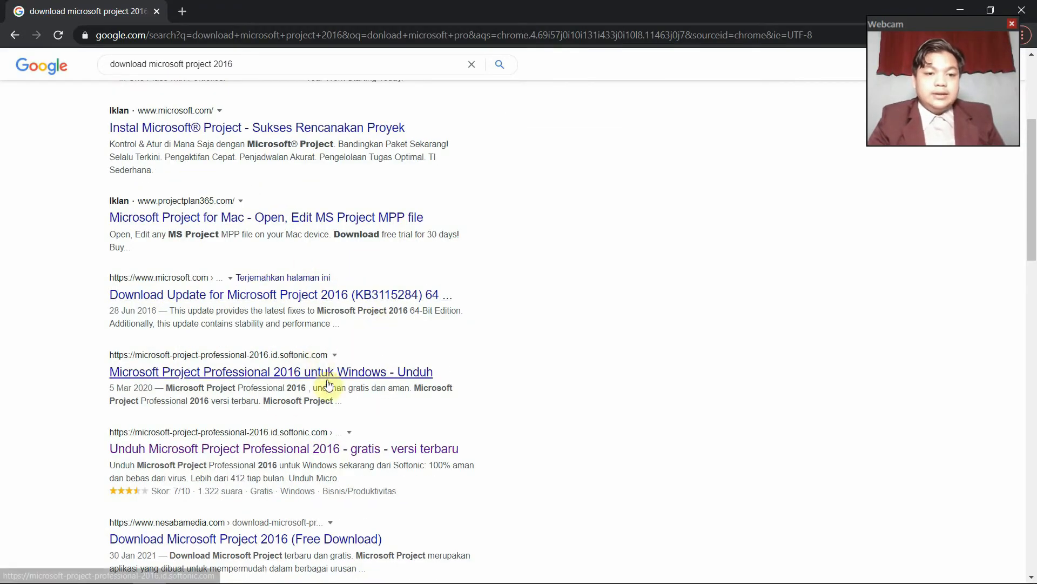
click(228, 455)
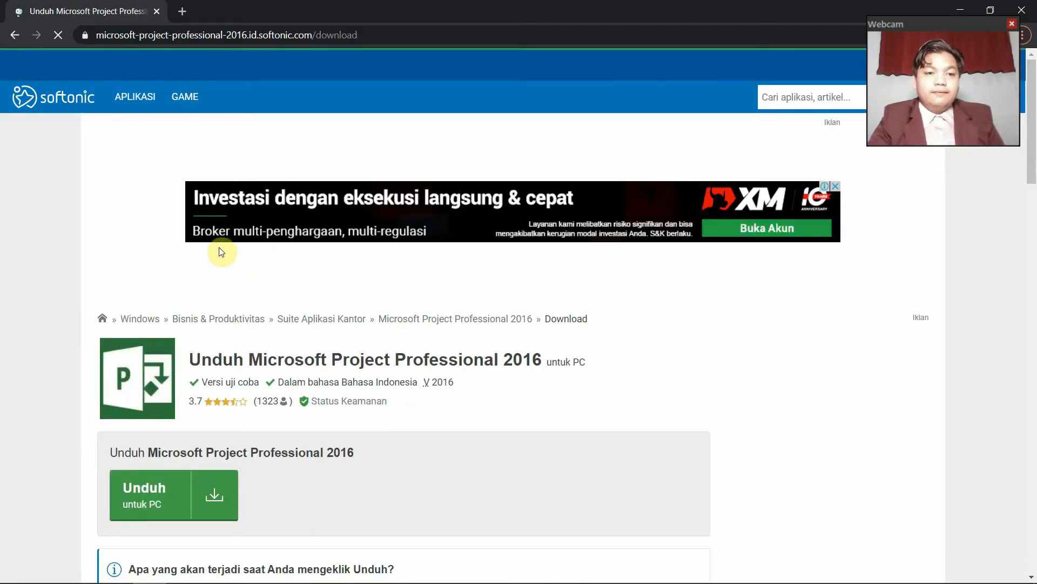
scroll(178, 233, down, 4)
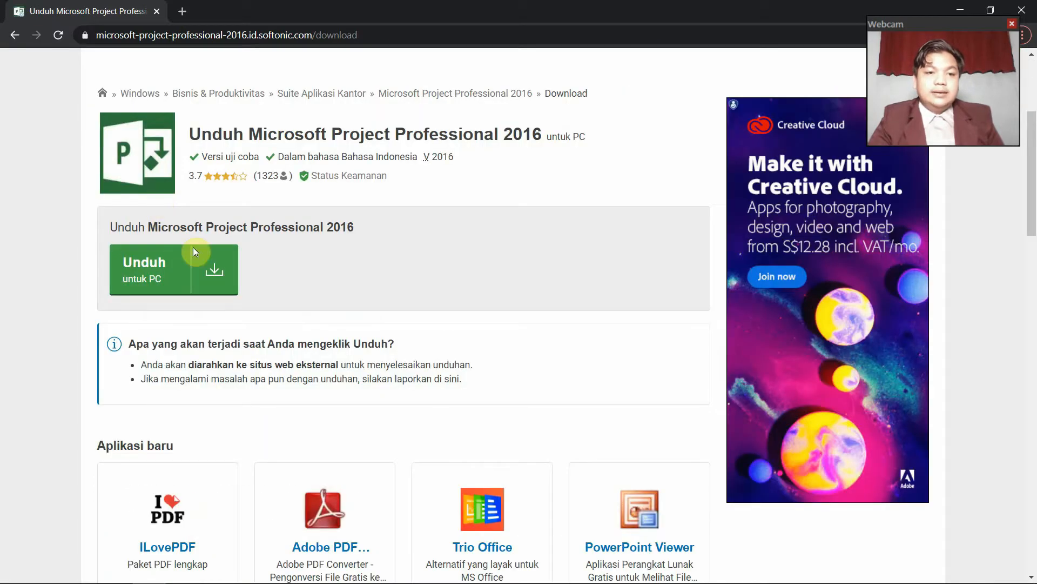
click(133, 266)
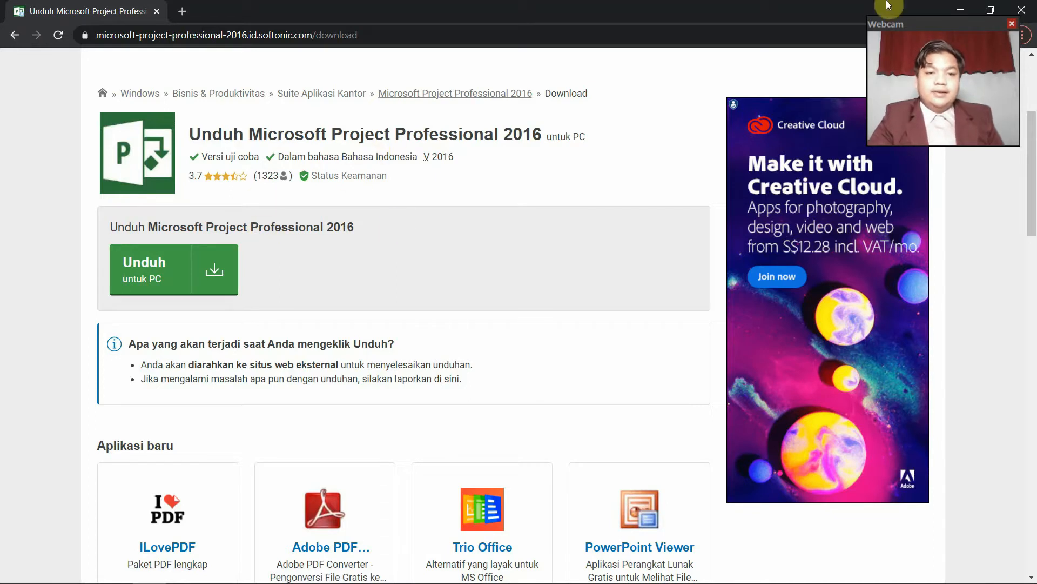
Minimize the browser, search Windows for "project" and launch the Project app
click(958, 7)
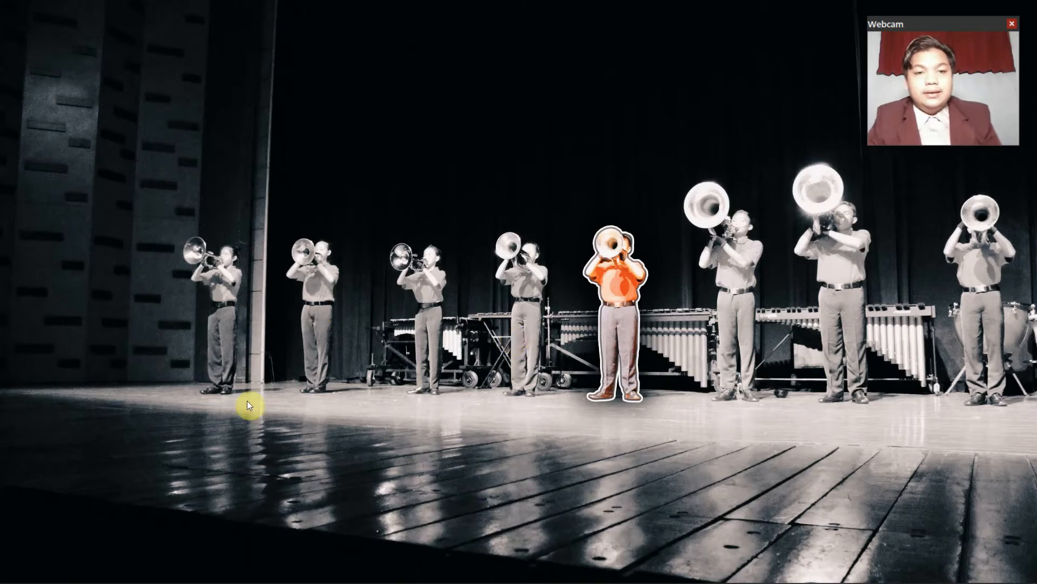
mouse_move(217, 580)
click(43, 579)
text(project)
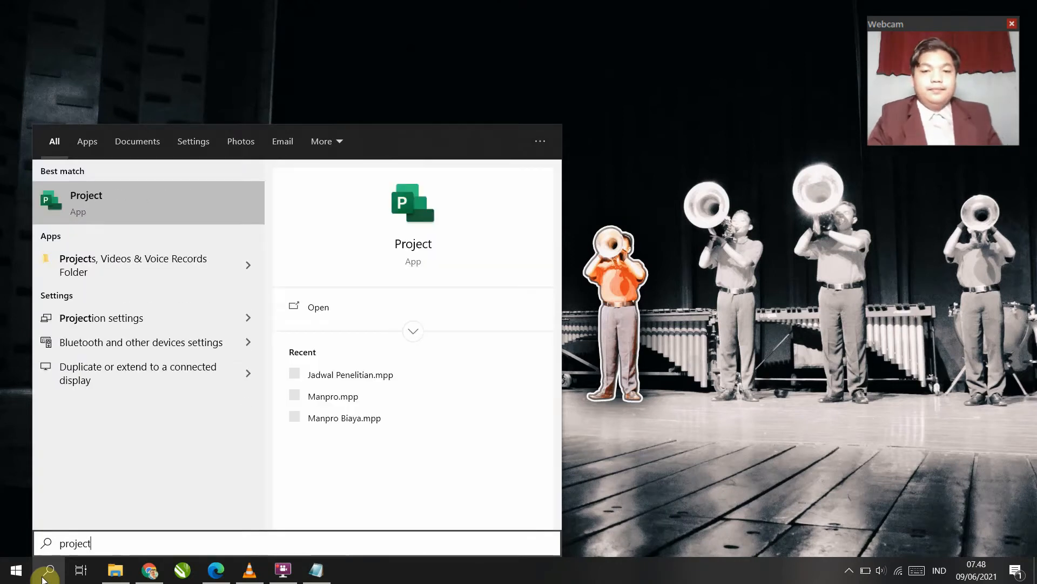
key(Return)
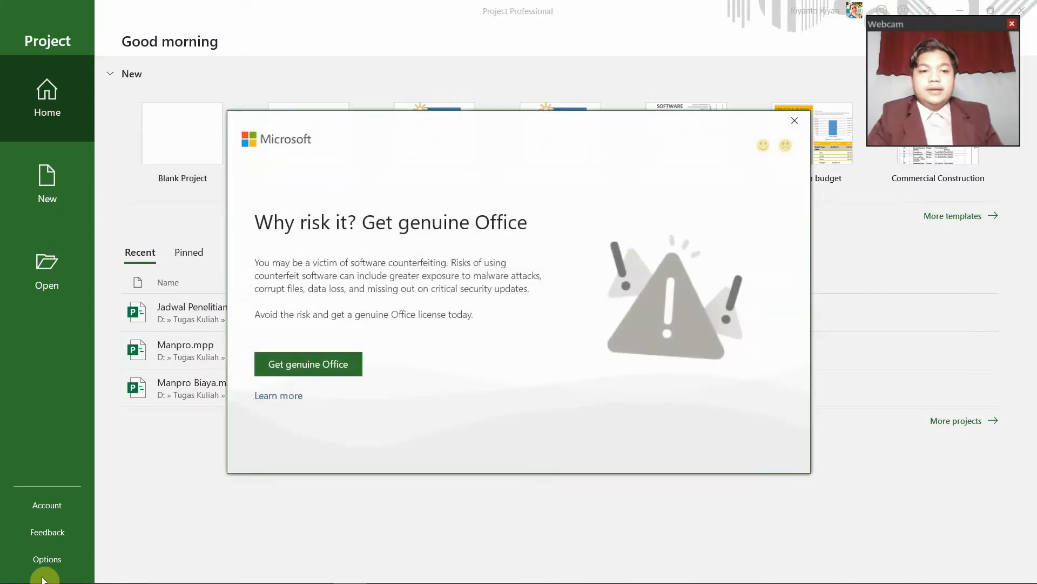
Dismiss the Office licence notices and create a new blank project
click(795, 120)
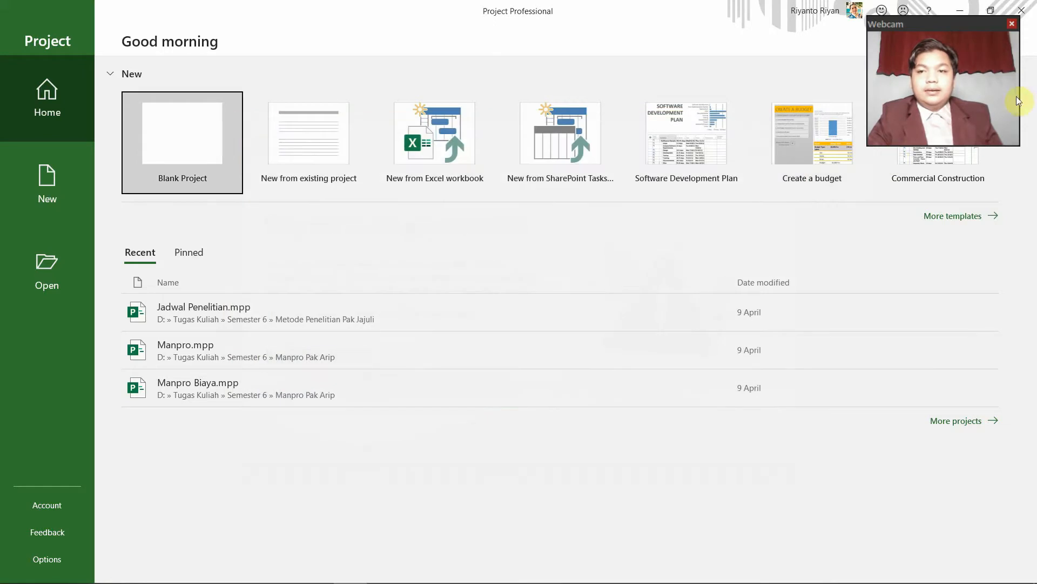
click(183, 138)
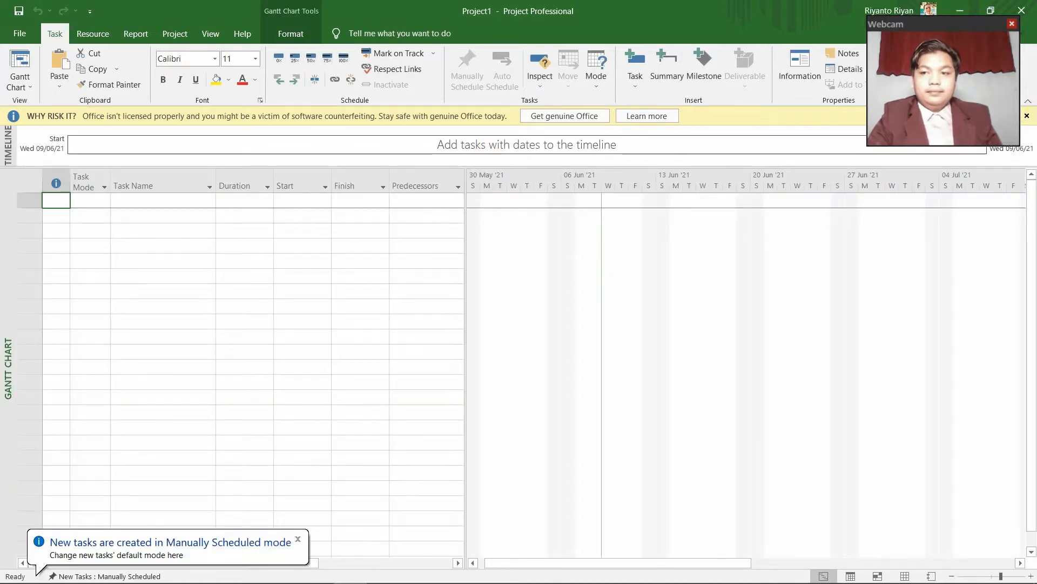
click(1027, 116)
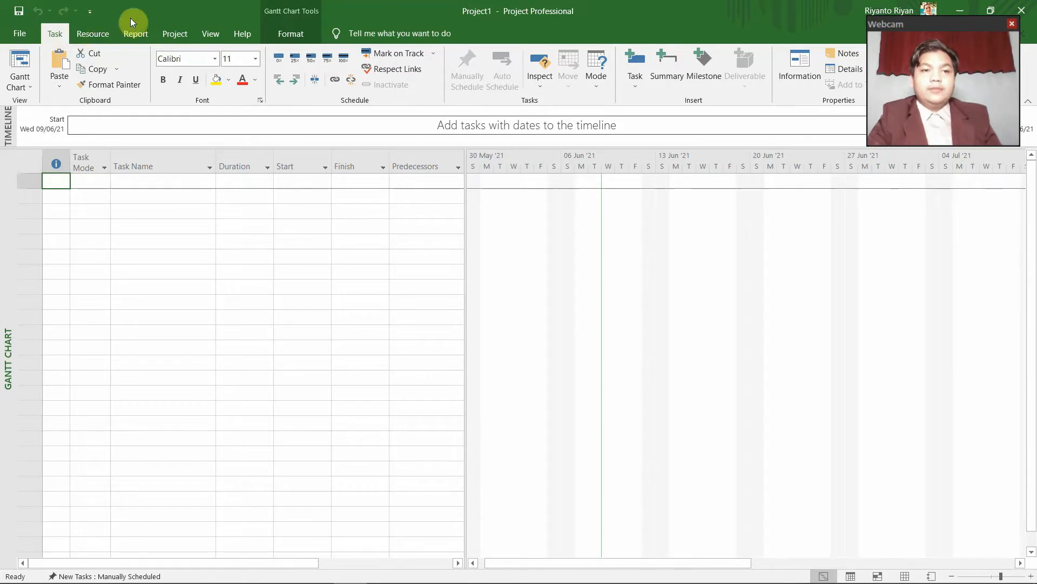
Look through the command sets for tasks, resources, reports, project, views, help and Gantt chart formatting
click(21, 34)
click(20, 23)
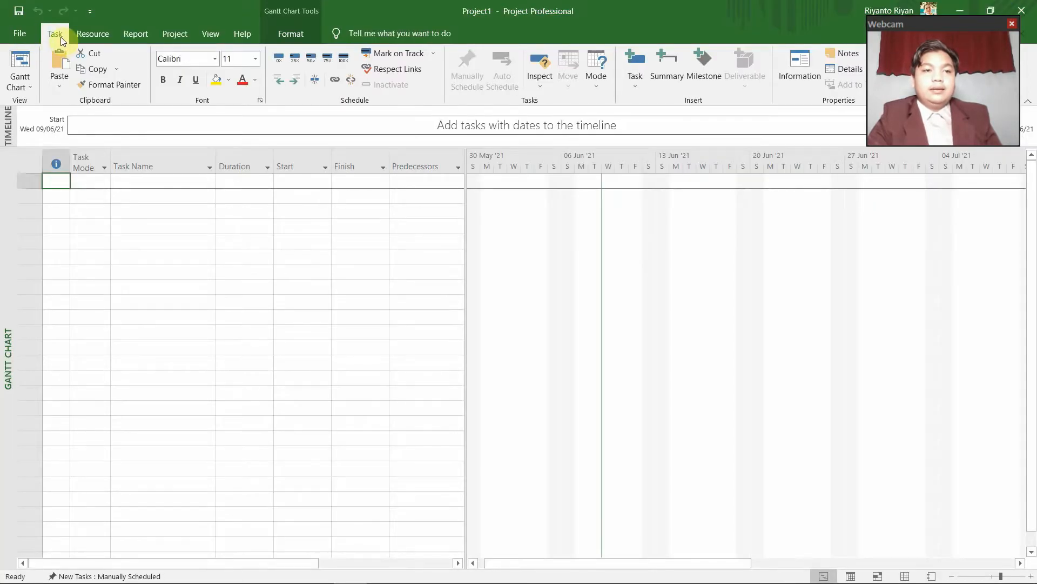
click(93, 38)
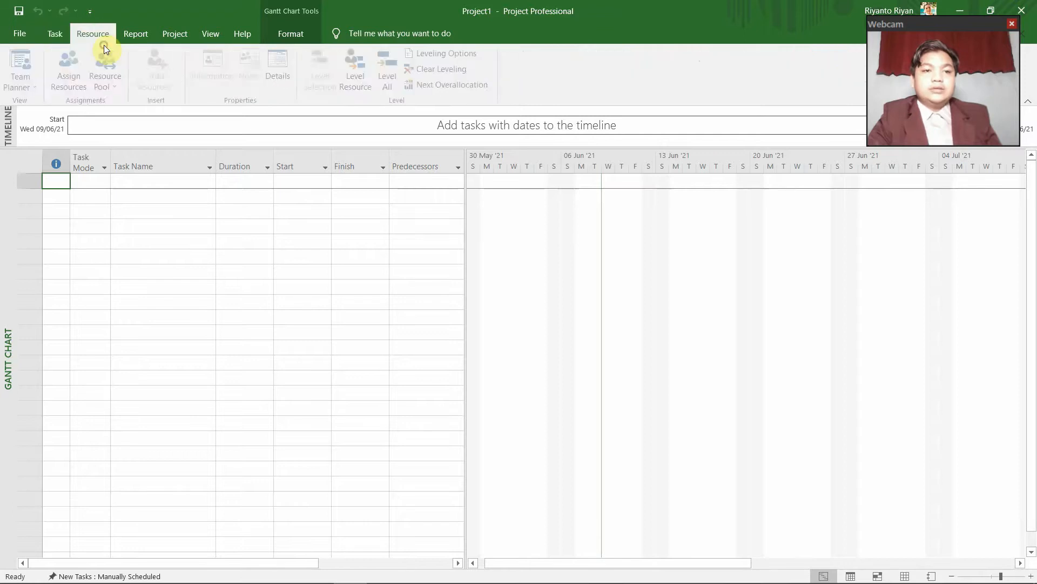
click(139, 35)
click(180, 33)
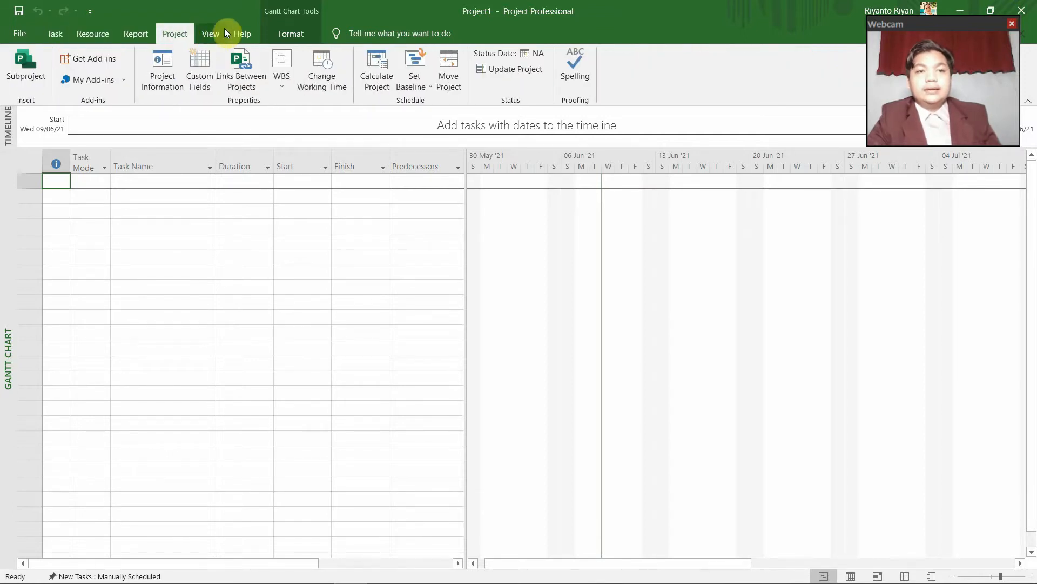
click(214, 36)
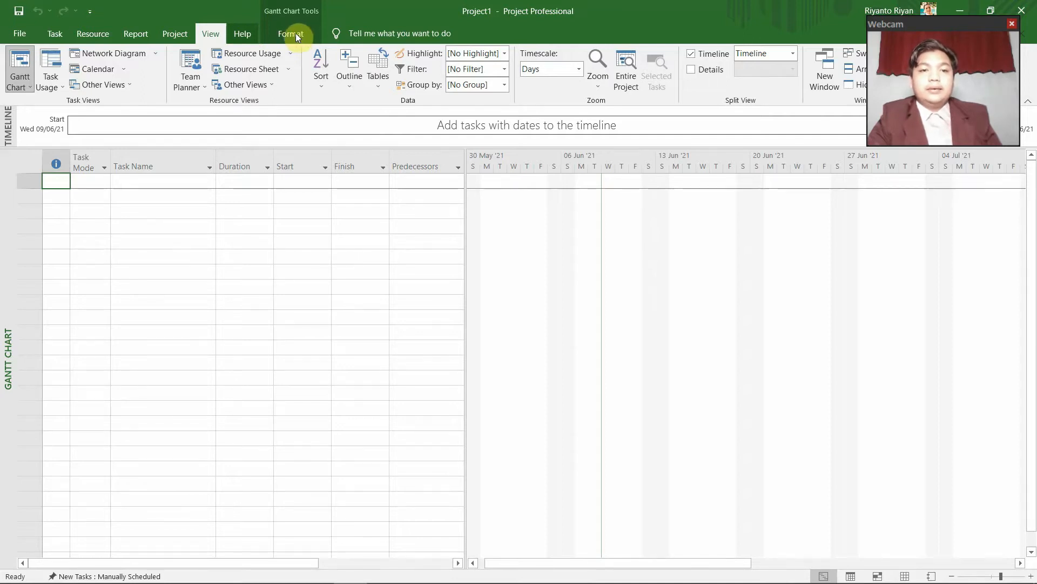
scroll(296, 33, down, 1)
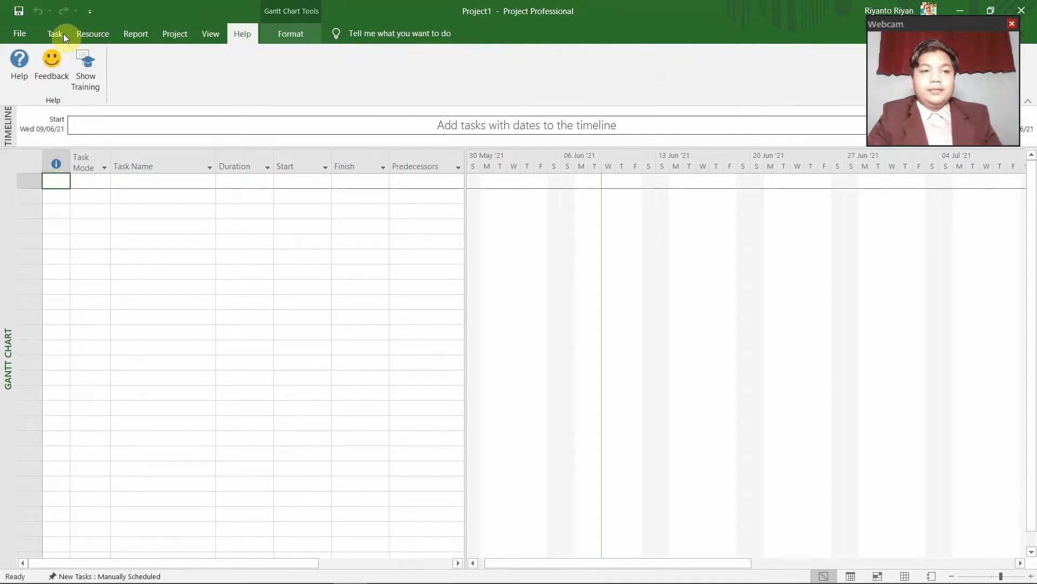
scroll(48, 34, down, 1)
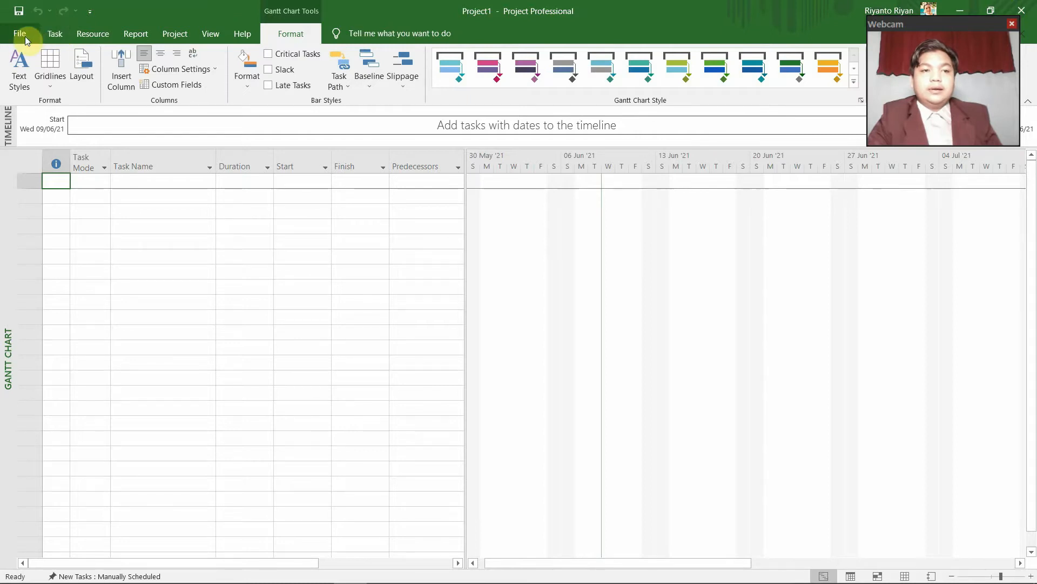
click(31, 44)
click(31, 39)
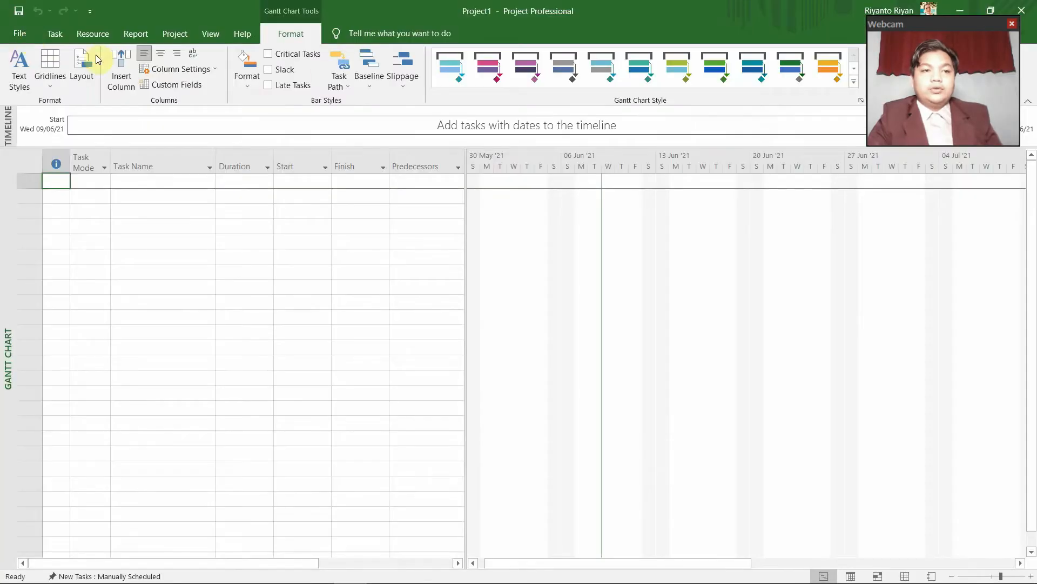
click(59, 36)
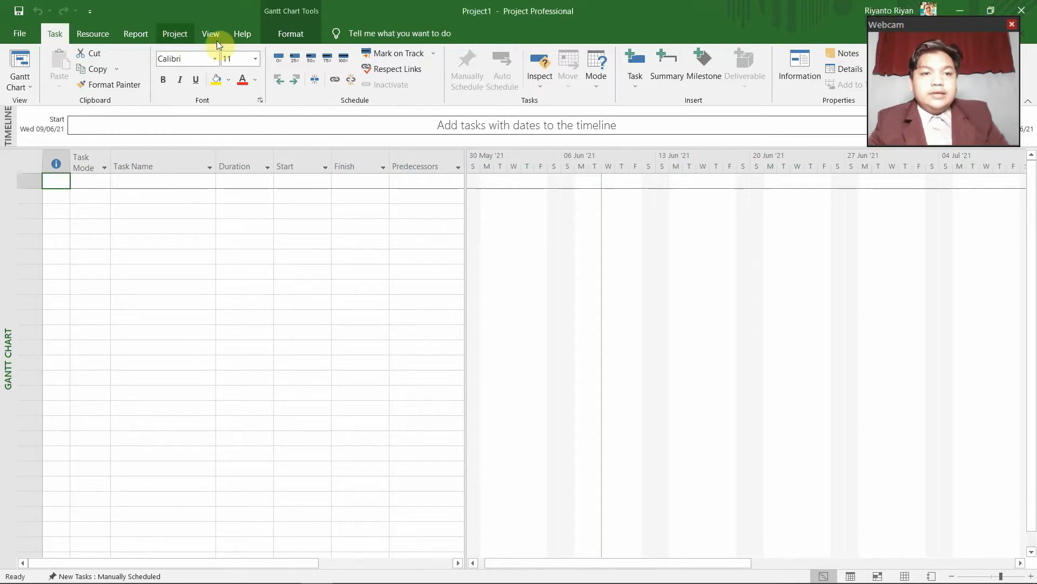
Set the project's start date to Fri 11/06/2021 in the Project Information
click(174, 28)
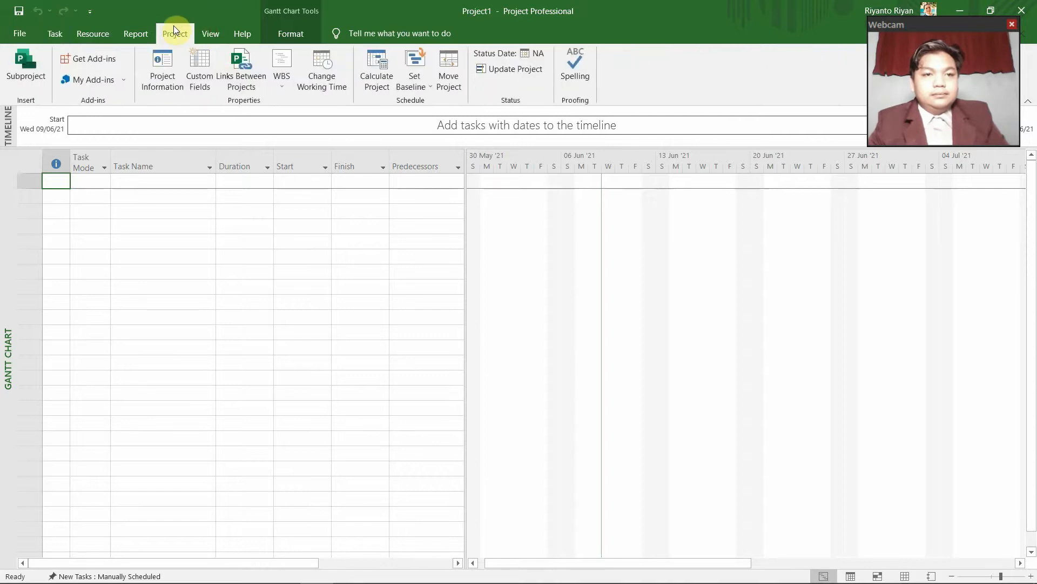
click(169, 76)
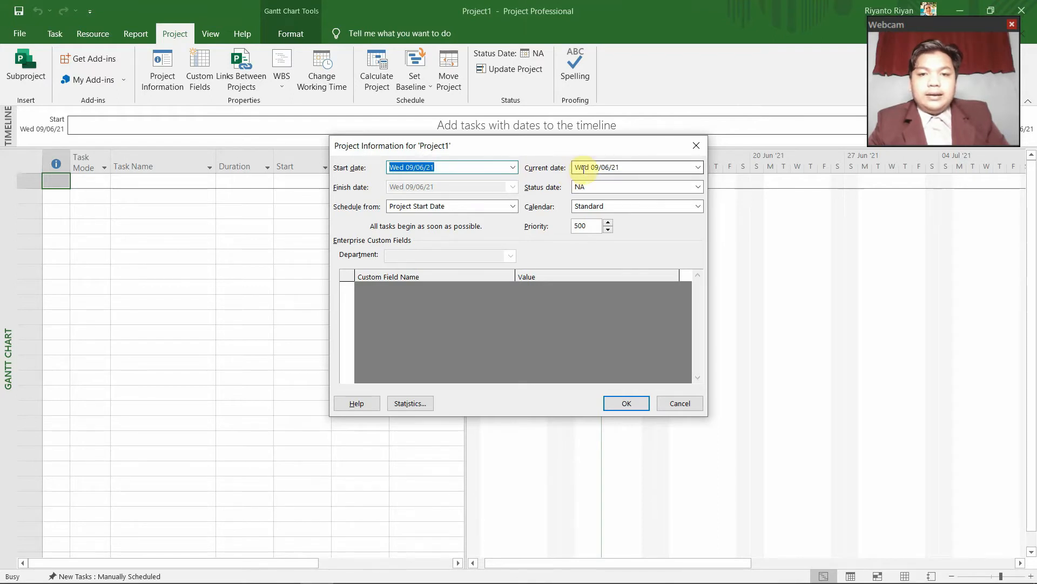
click(512, 168)
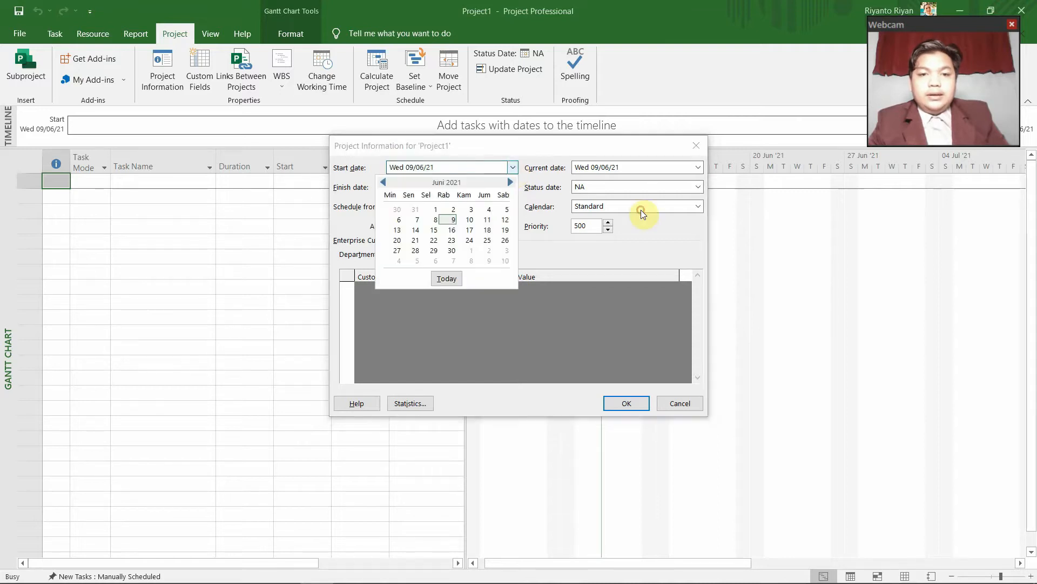
click(486, 220)
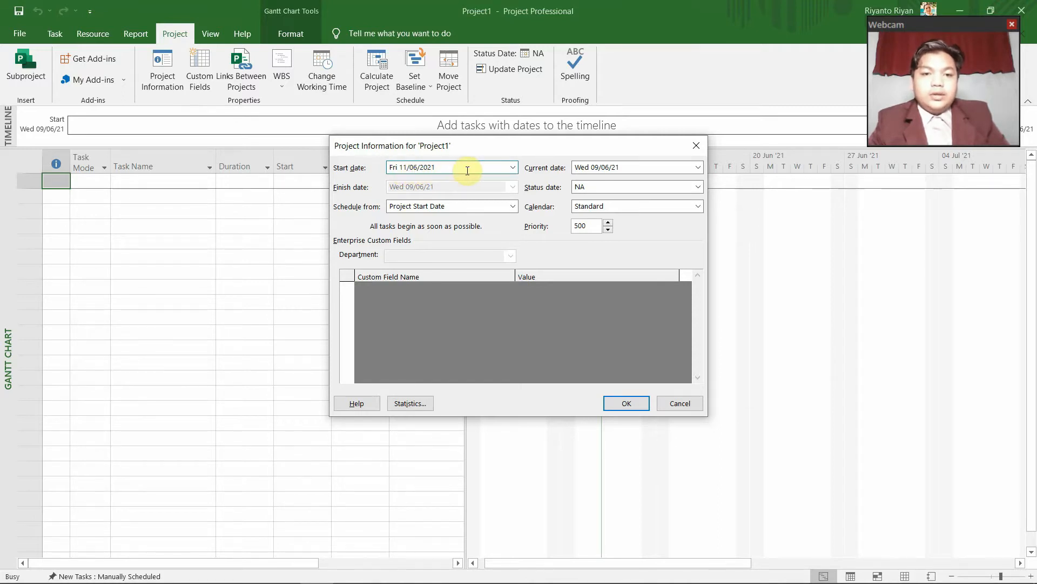
click(621, 405)
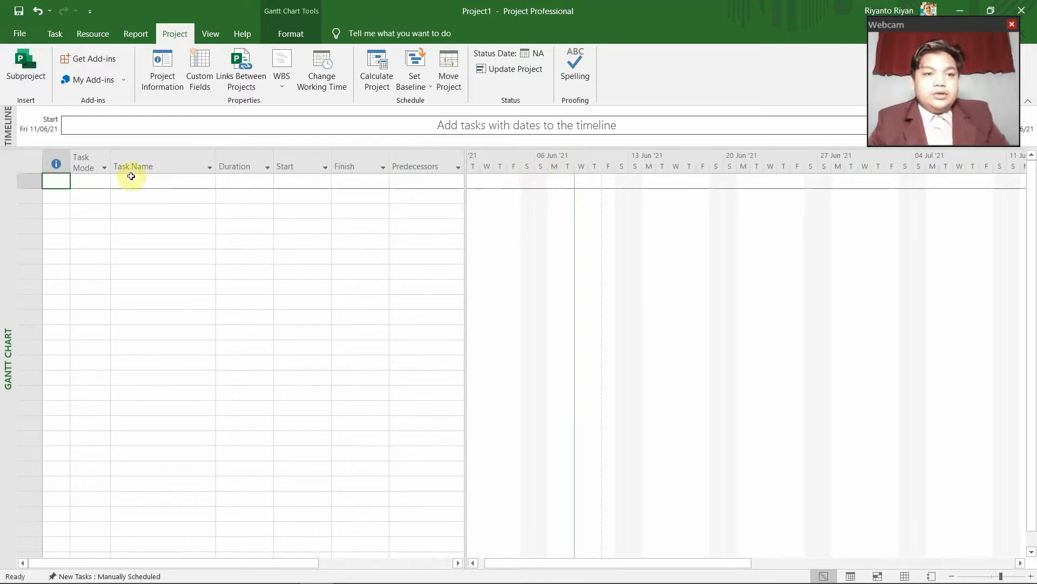
Save the project as "project uas manpro" in the UAS folder, using the Project (*.mpp) file type
click(23, 34)
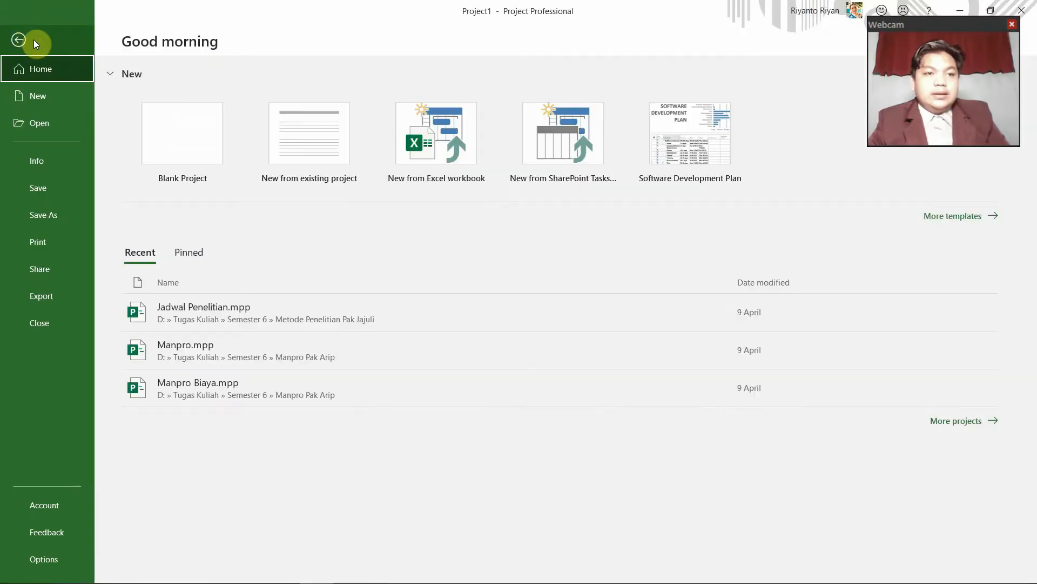
click(56, 217)
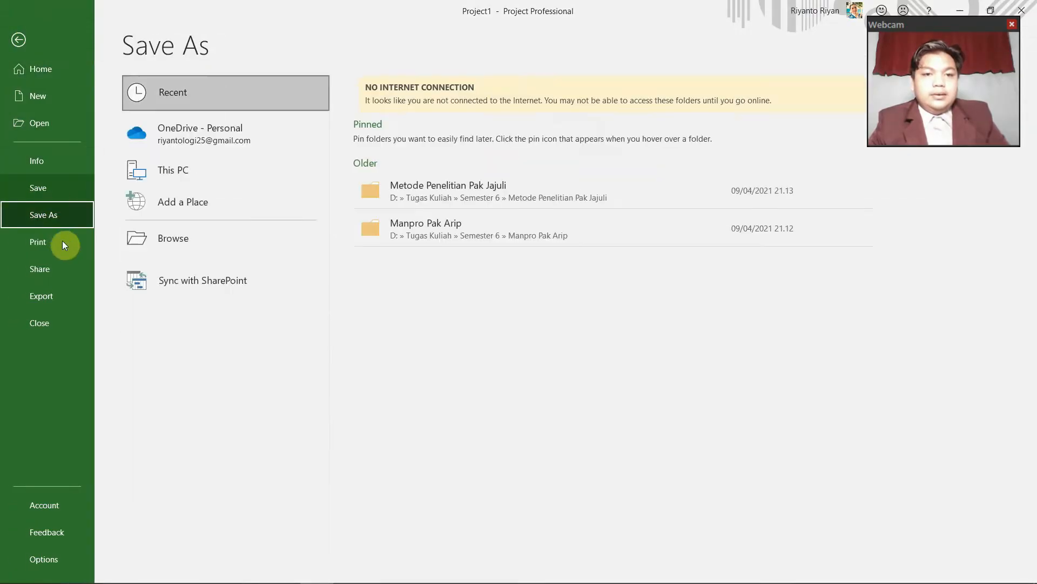
click(511, 237)
click(521, 237)
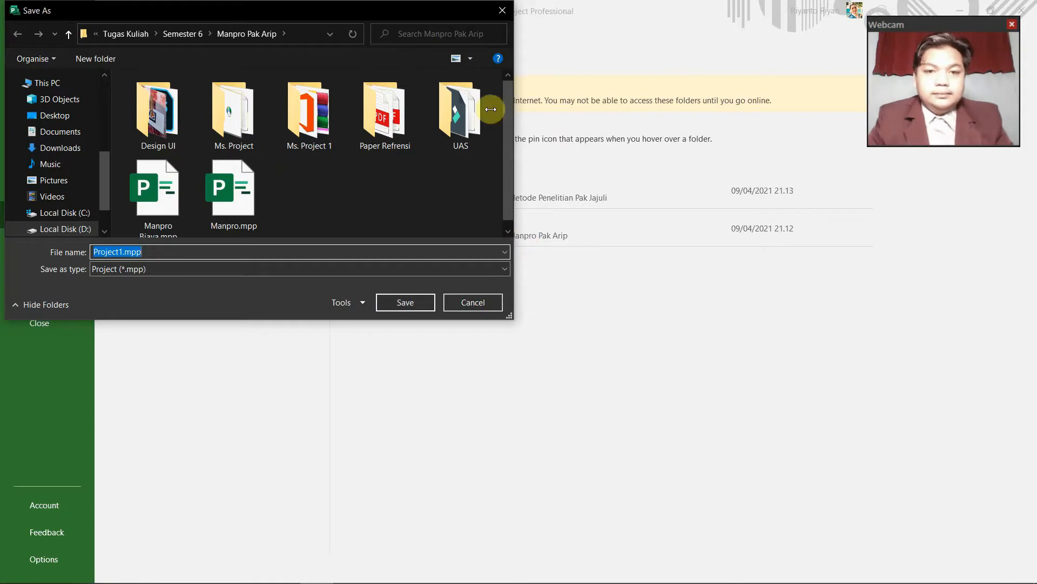
double_click(461, 114)
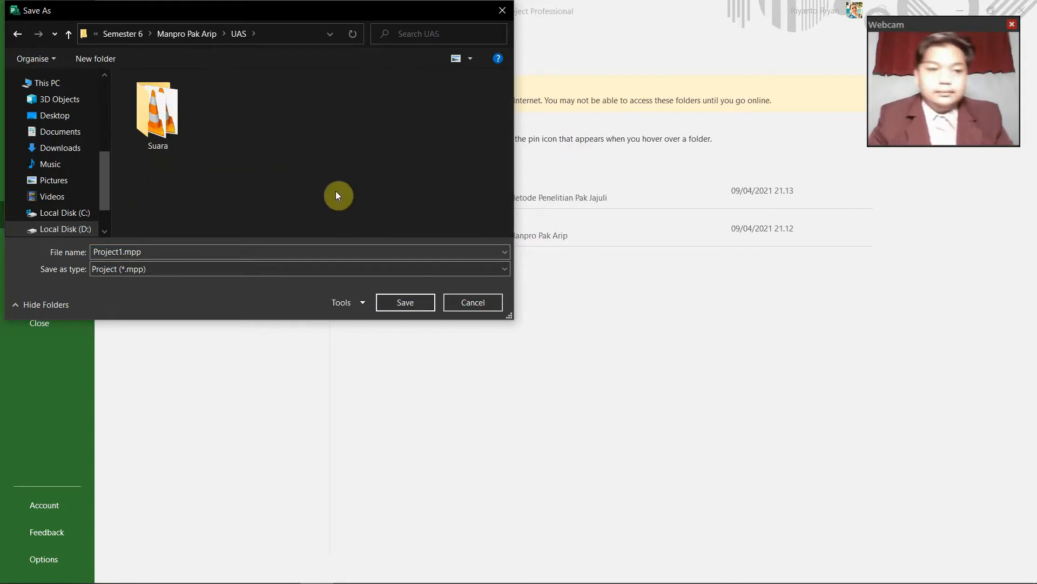
click(254, 251)
text(proj)
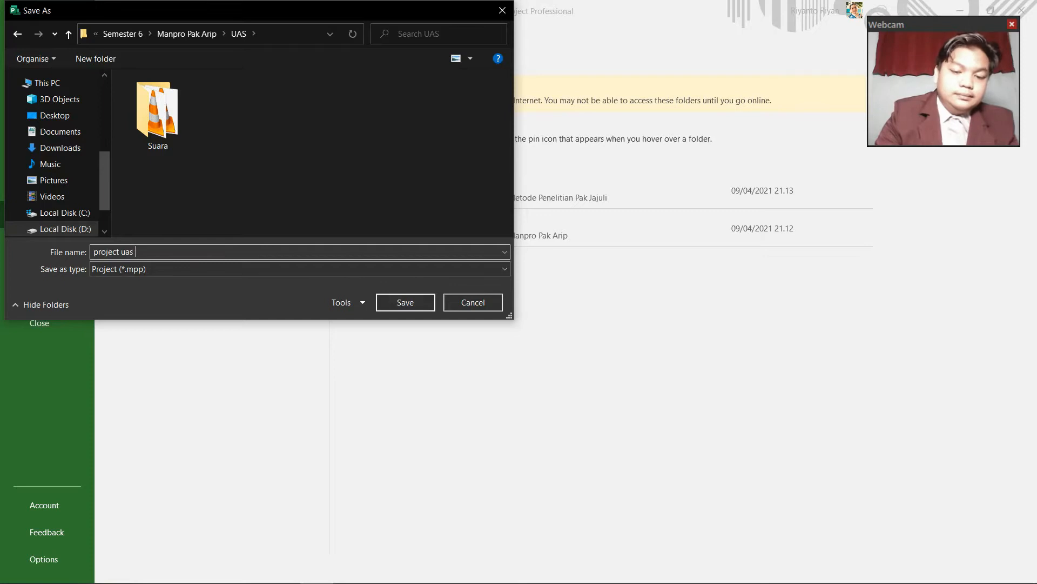
text(ect uas manpro)
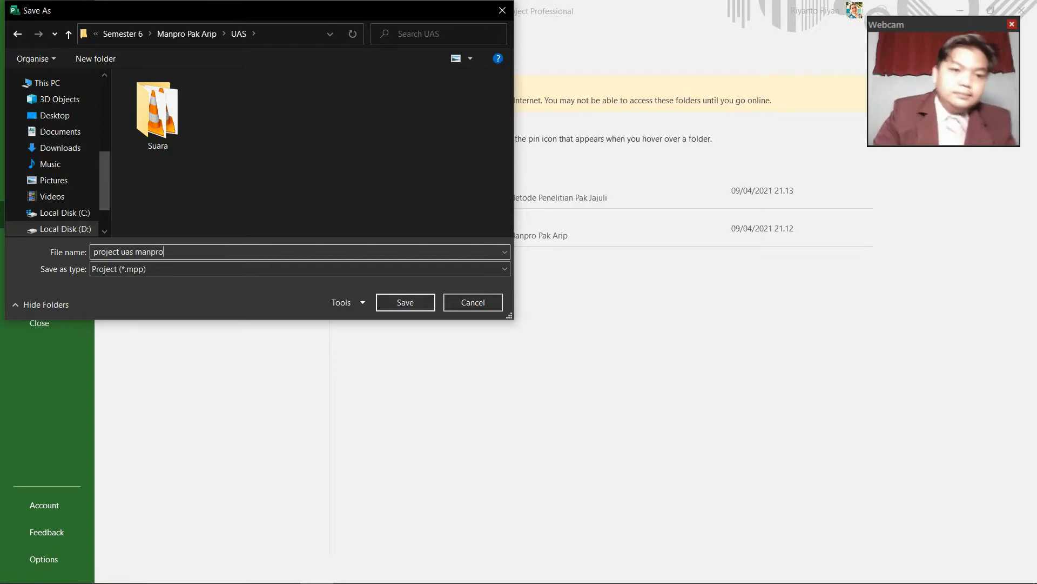
click(400, 300)
click(412, 299)
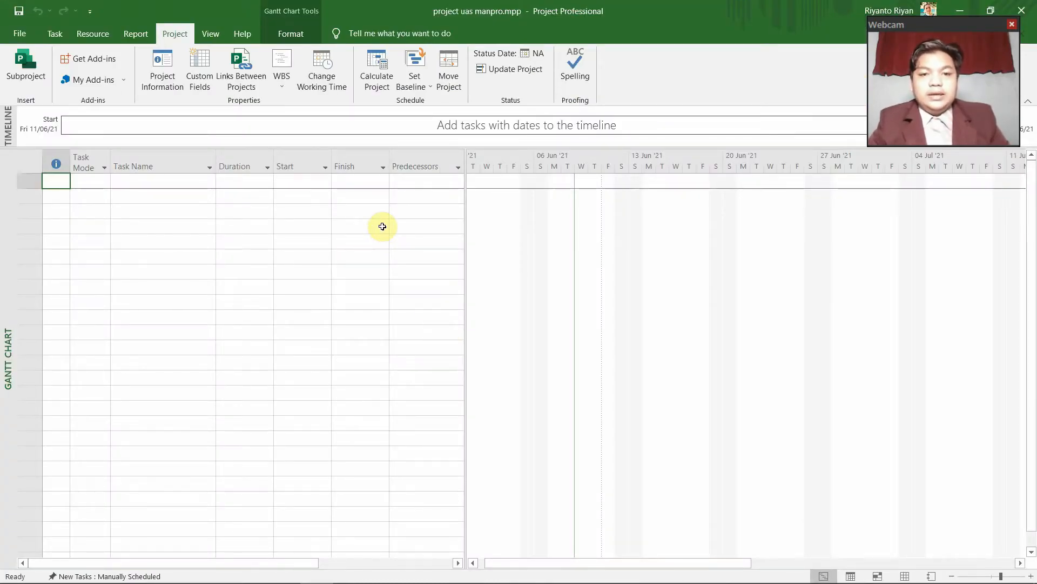
Set the currency symbol placement to "Rp 1" for the IDR currency in the project's display options
click(19, 35)
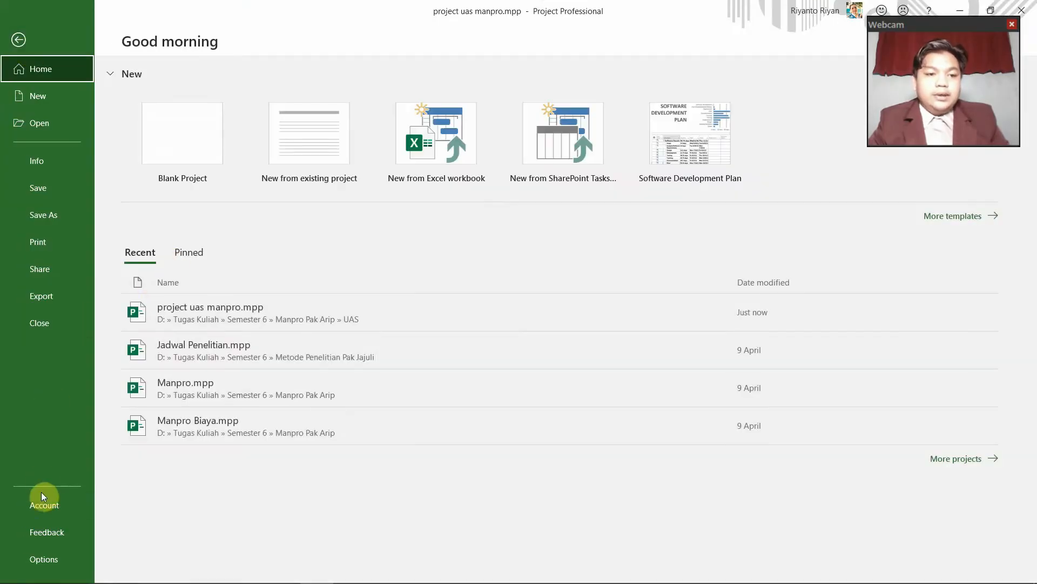
click(38, 559)
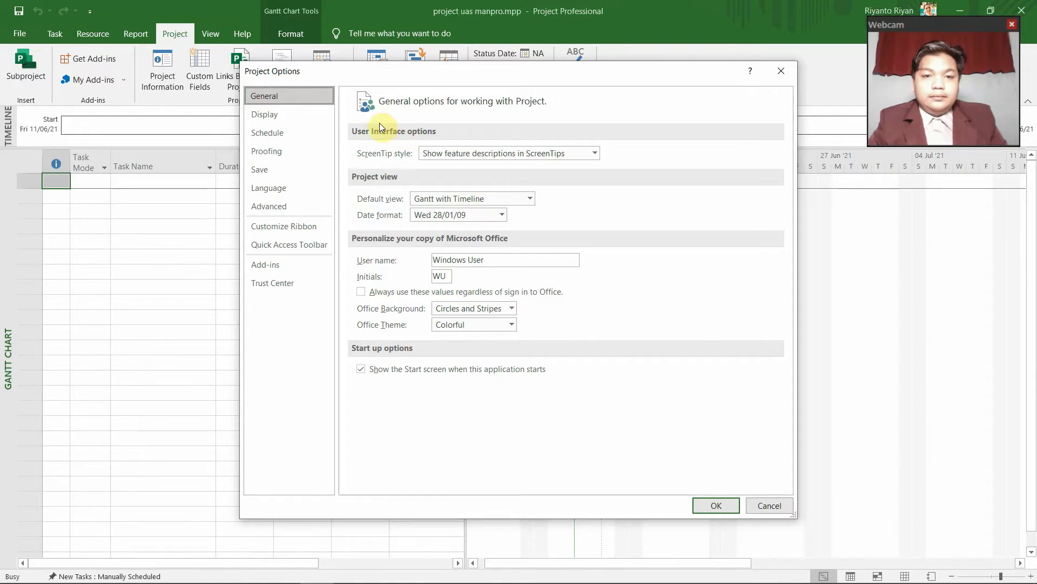
click(293, 118)
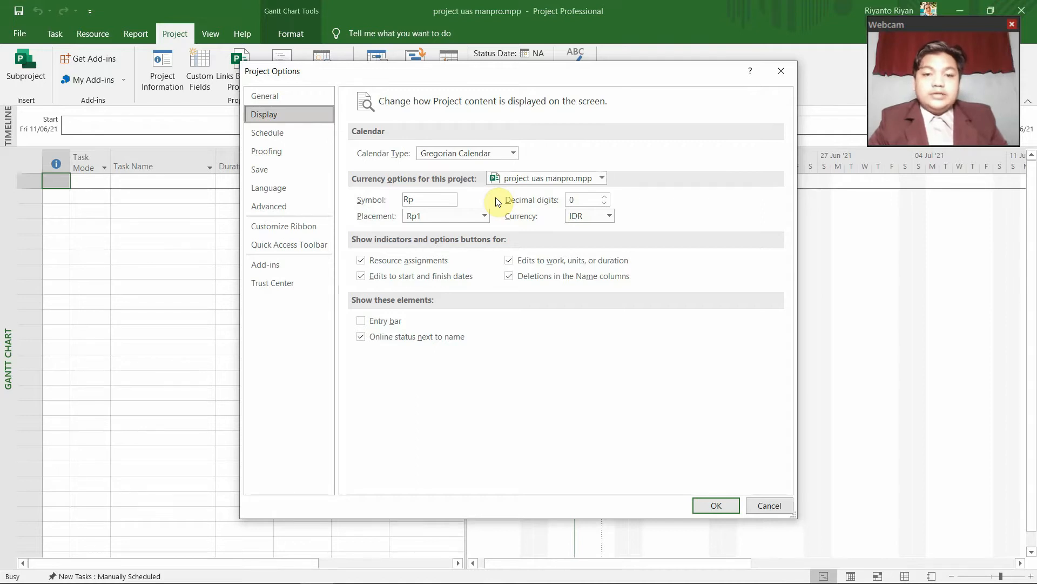
click(609, 216)
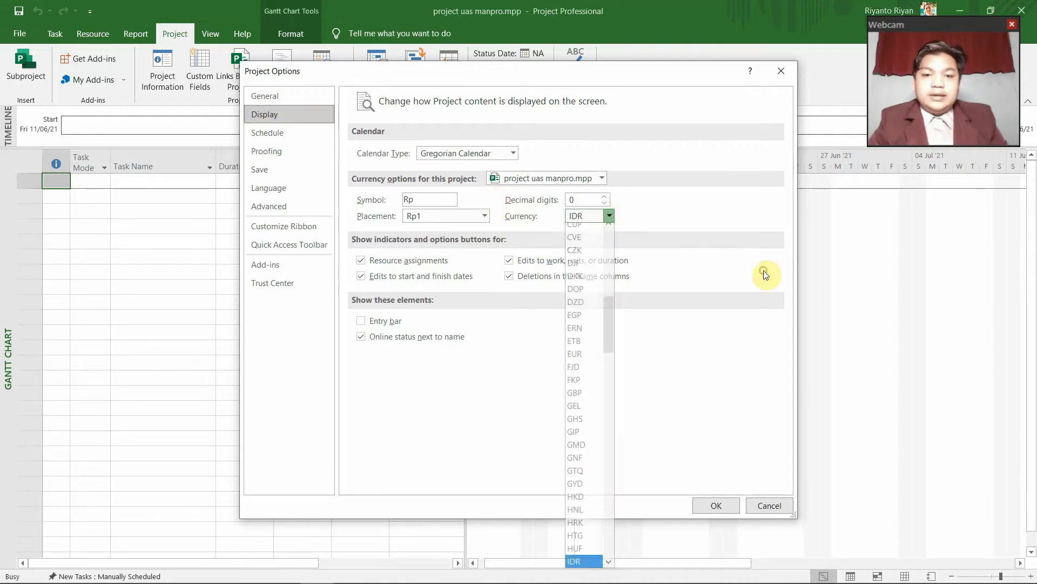
drag(605, 314, 606, 337)
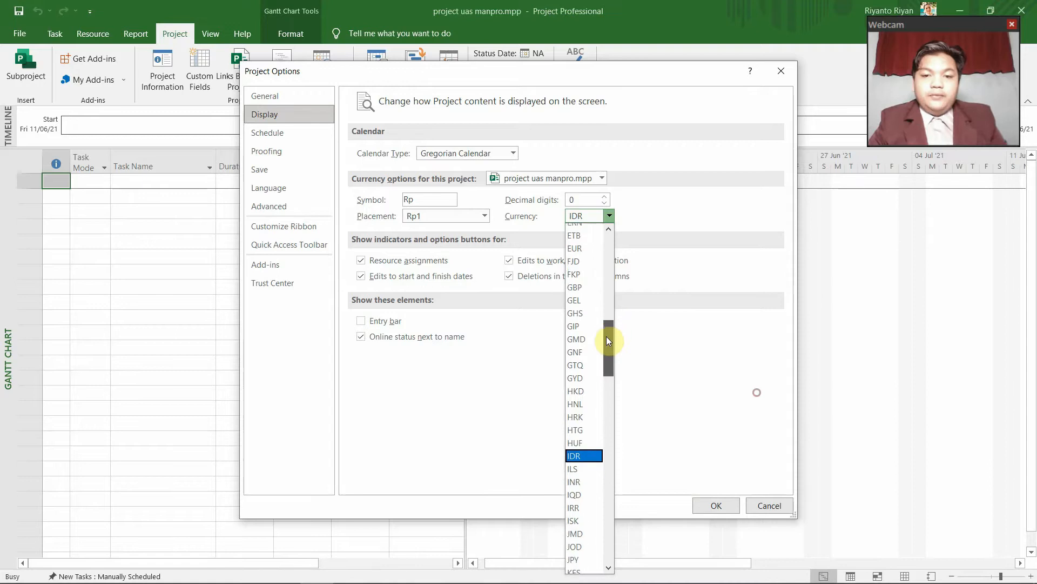
click(719, 460)
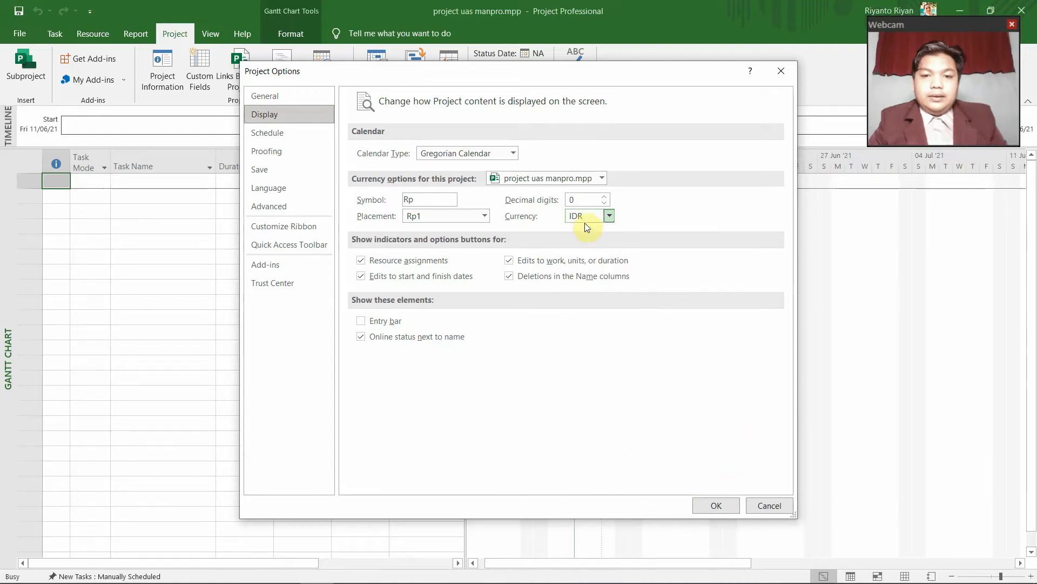
click(485, 216)
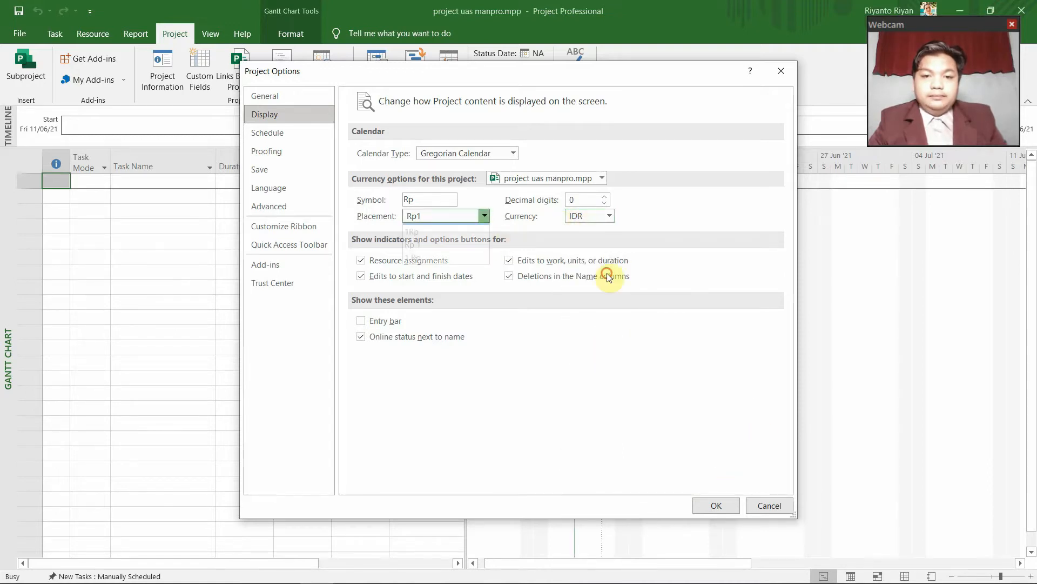
click(459, 258)
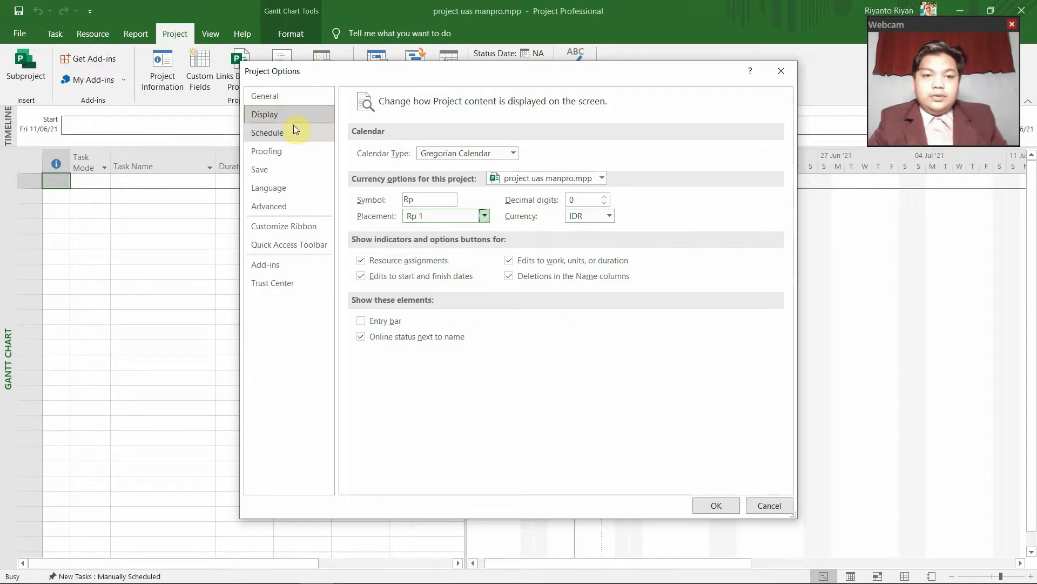
Set the default task type to Fixed Duration in the project's scheduling options and apply the project options
click(267, 133)
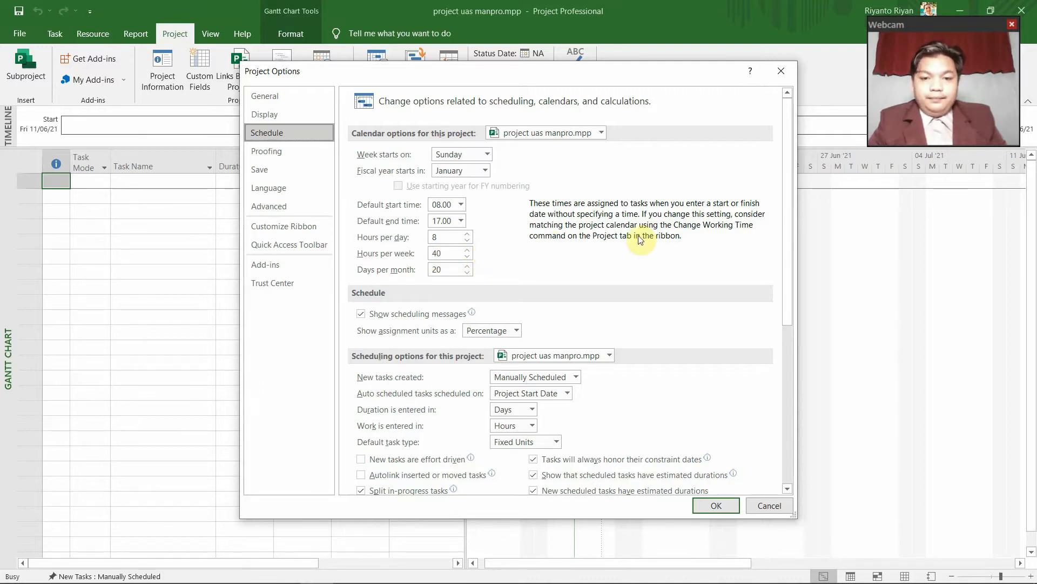
scroll(980, 250, down, 3)
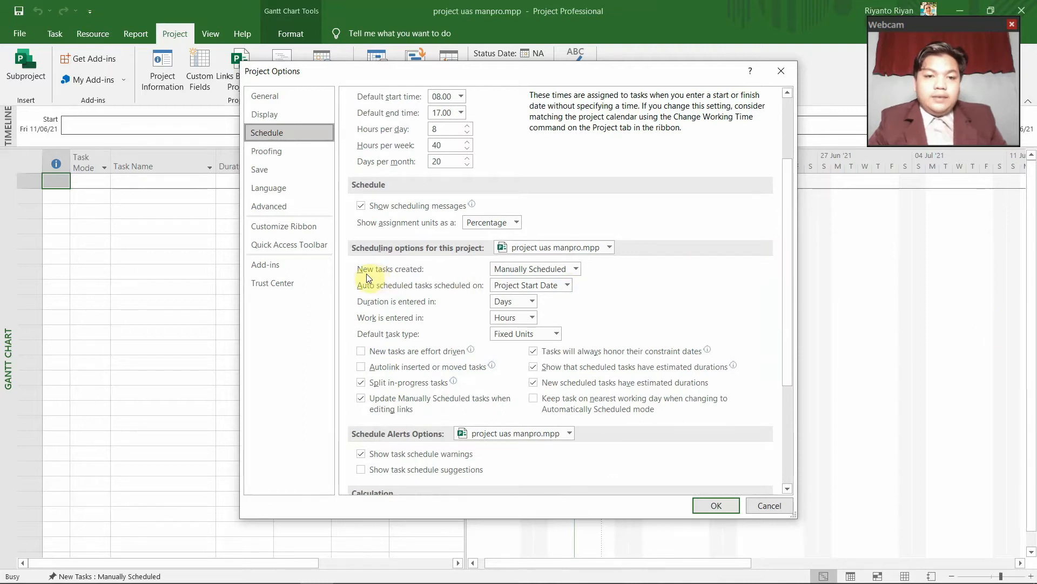
click(573, 269)
click(682, 355)
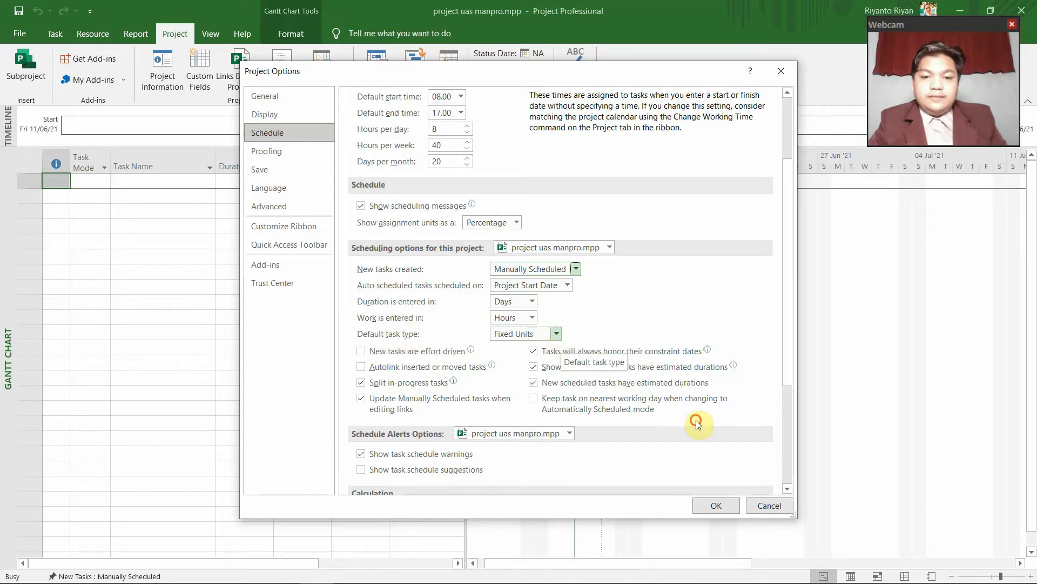
click(556, 335)
click(540, 357)
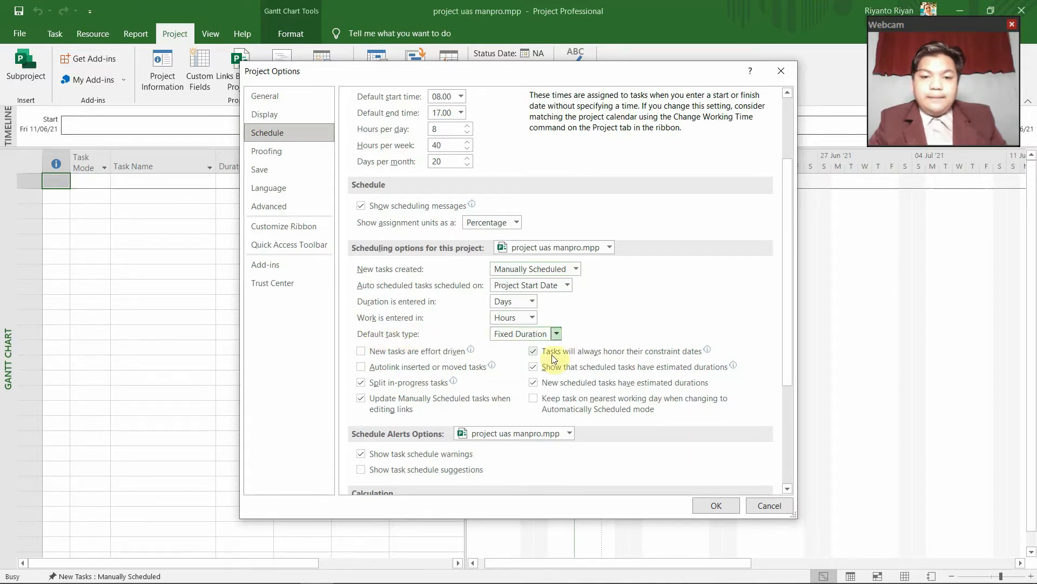
scroll(608, 308, down, 3)
scroll(596, 236, up, 3)
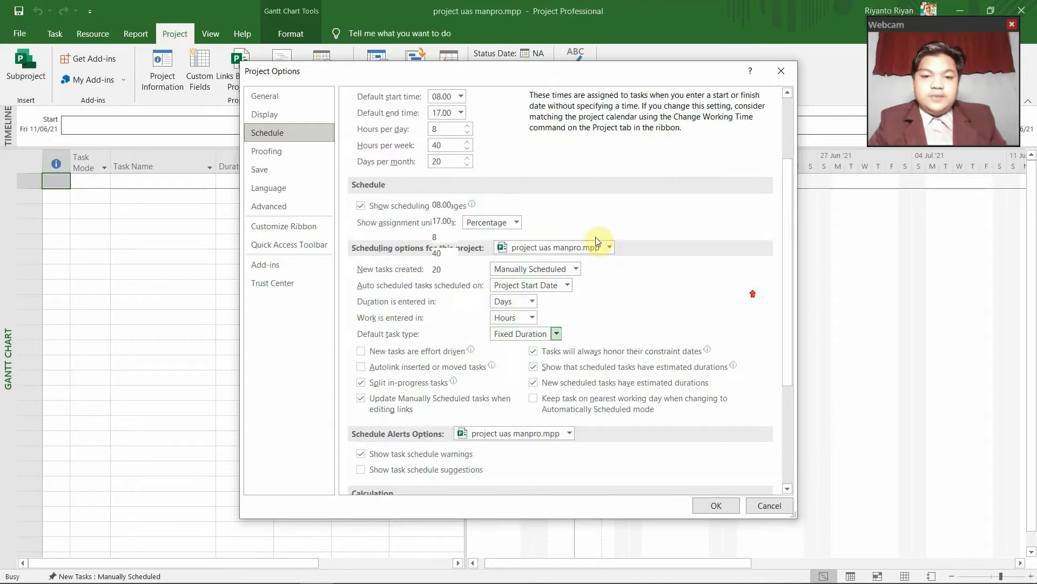
click(714, 506)
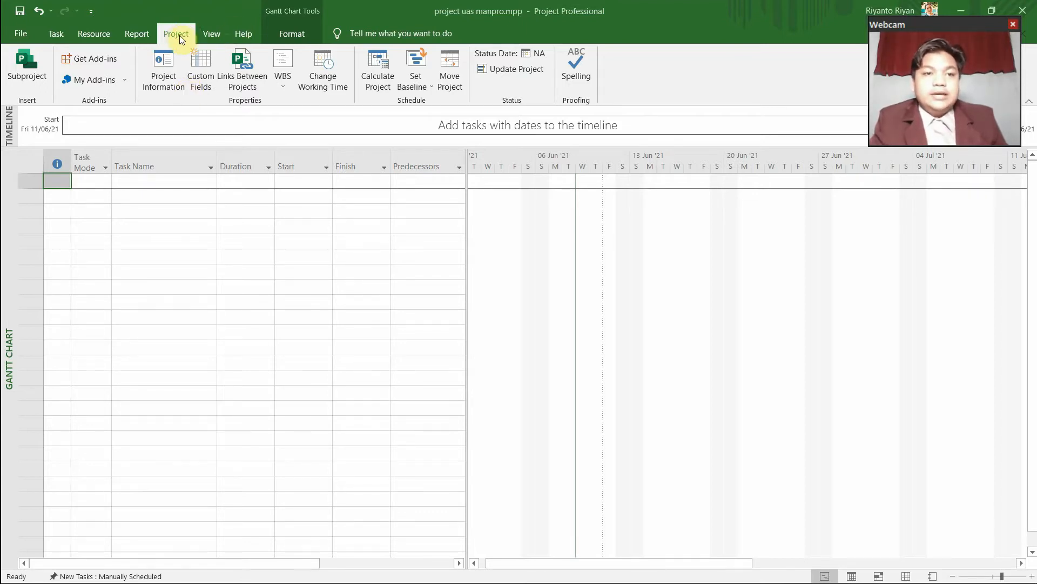
Create a base calendar named "manpro uas" as a copy of the Standard calendar and select it for changing working time
click(342, 70)
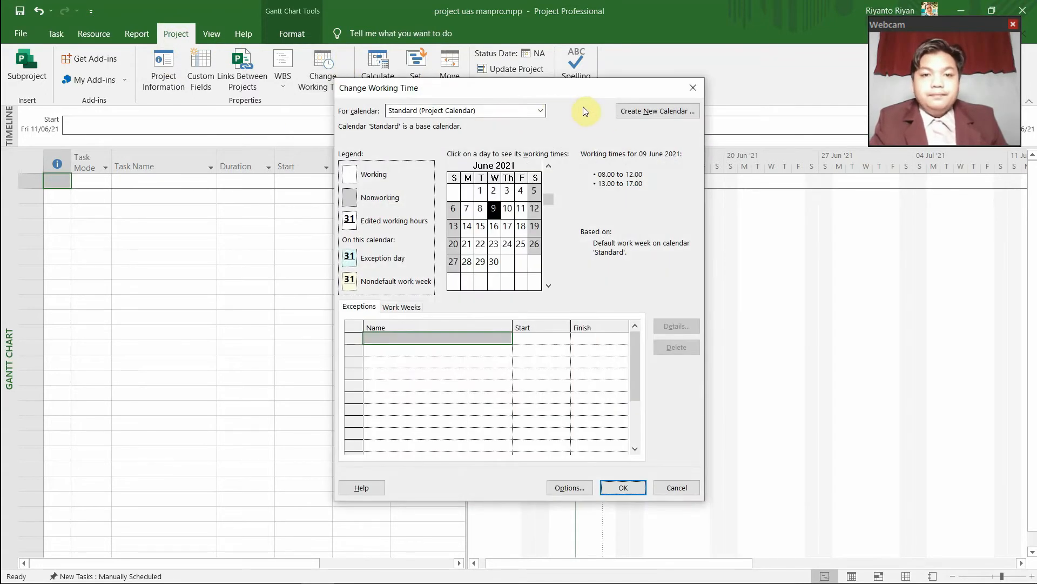
click(663, 112)
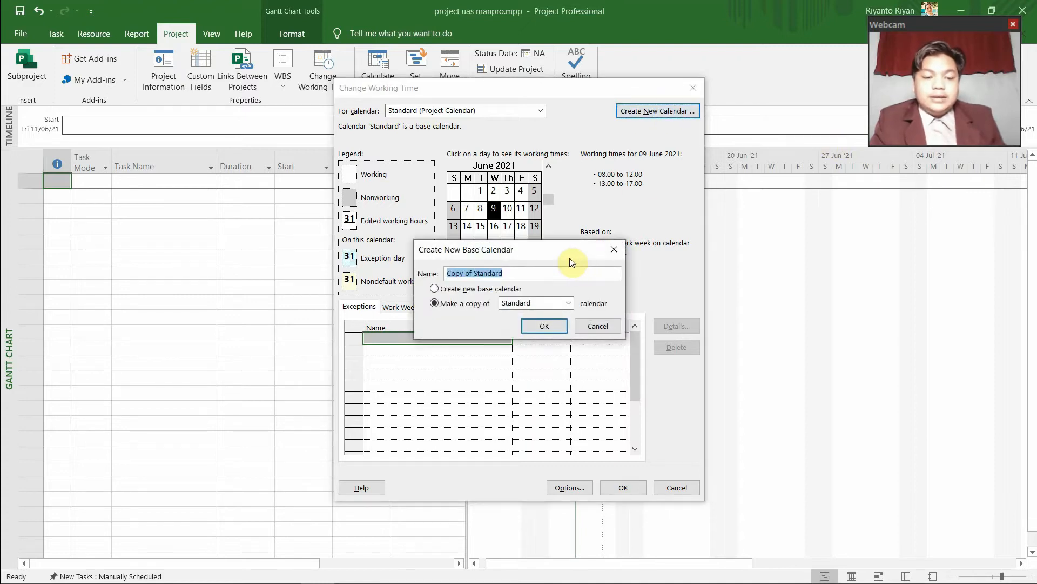
key(BackSpace)
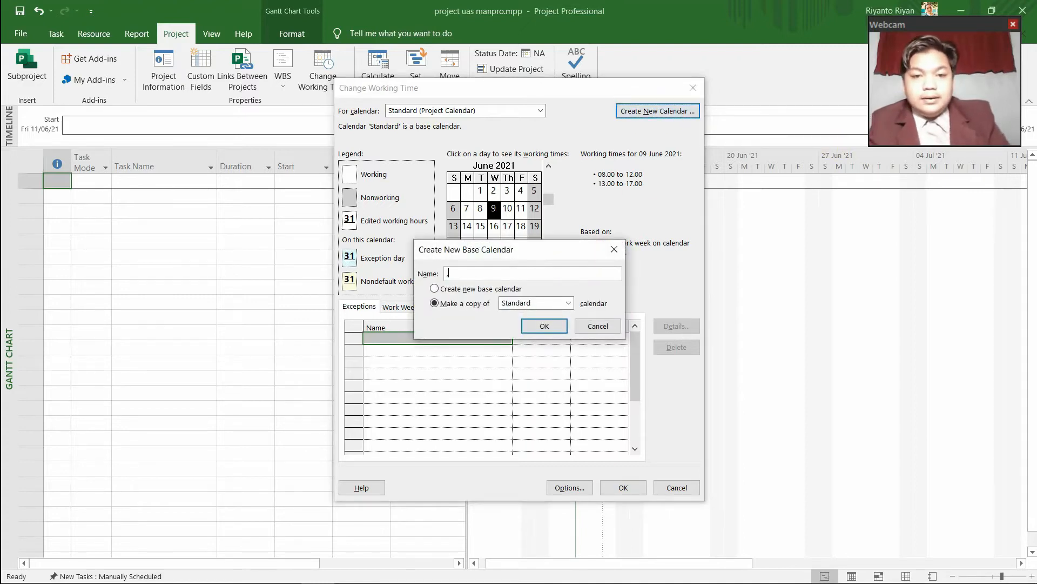
text(mam)
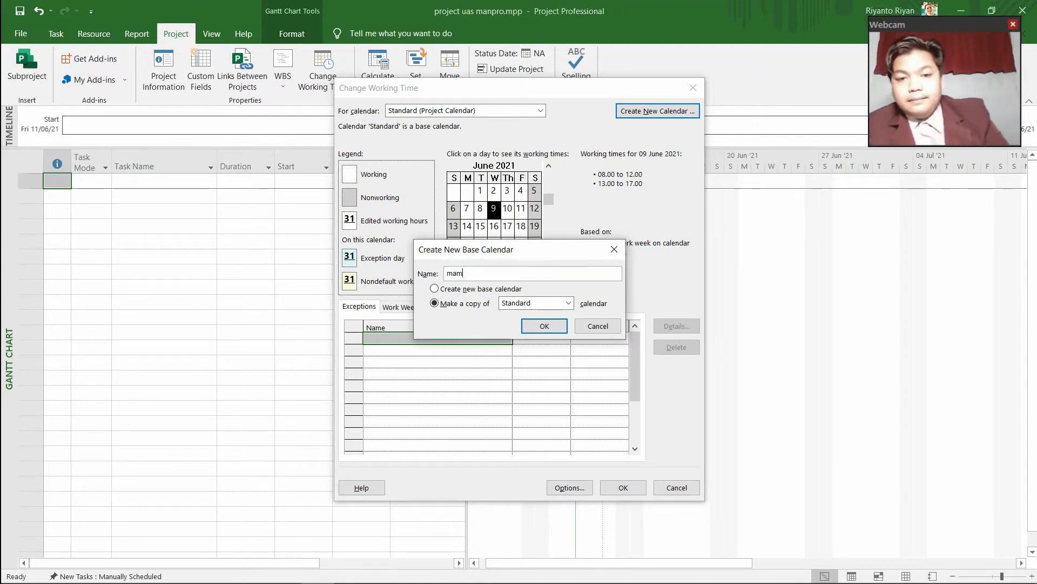
key(BackSpace)
text(n)
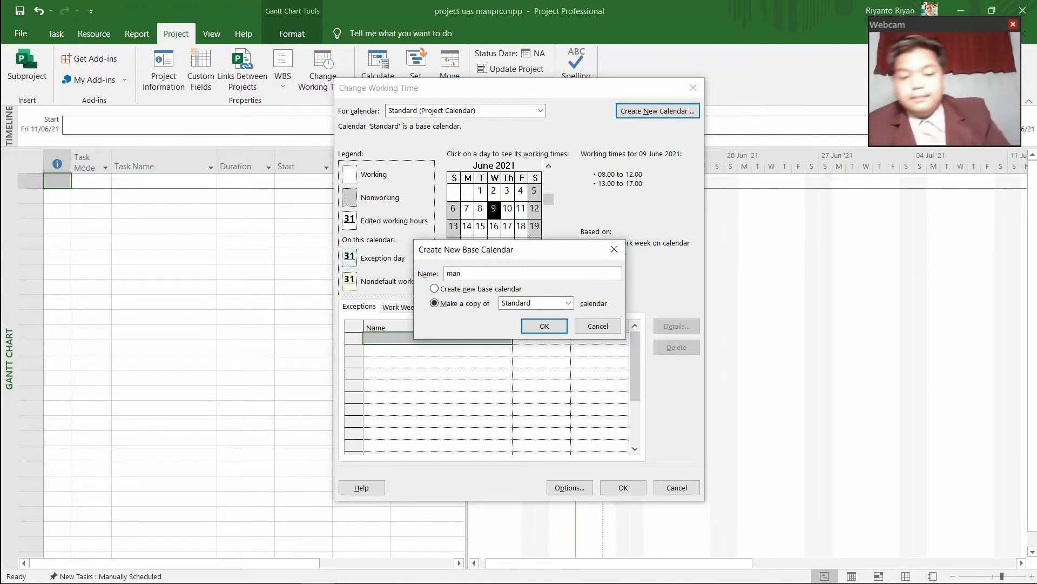
text(pro uas)
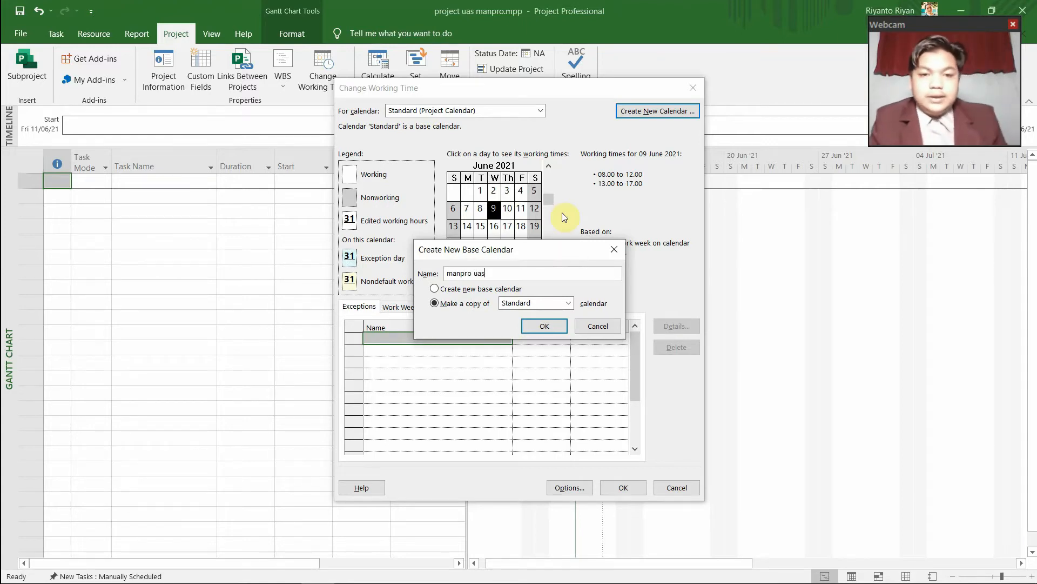
click(546, 326)
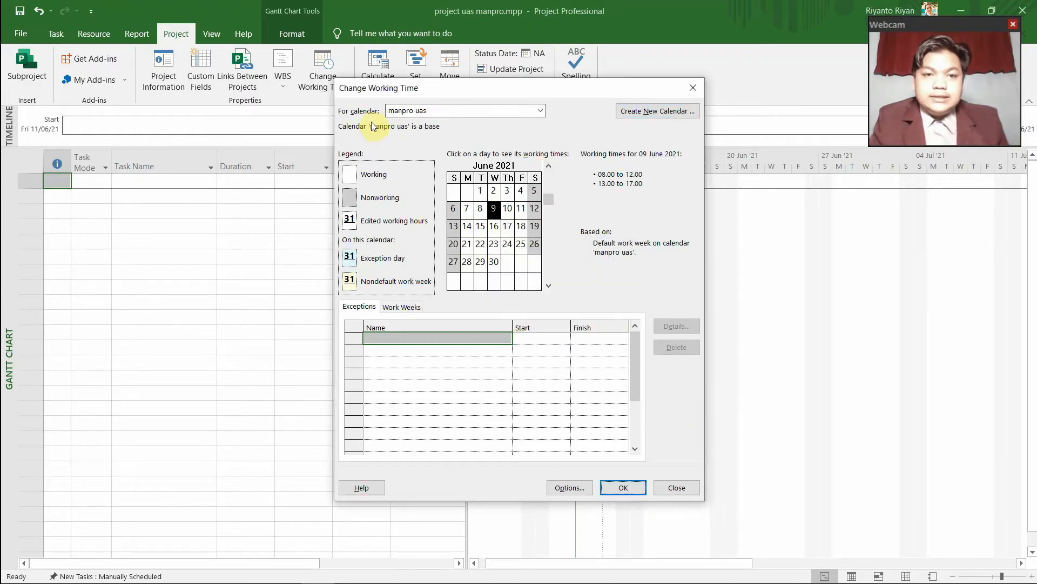
click(539, 111)
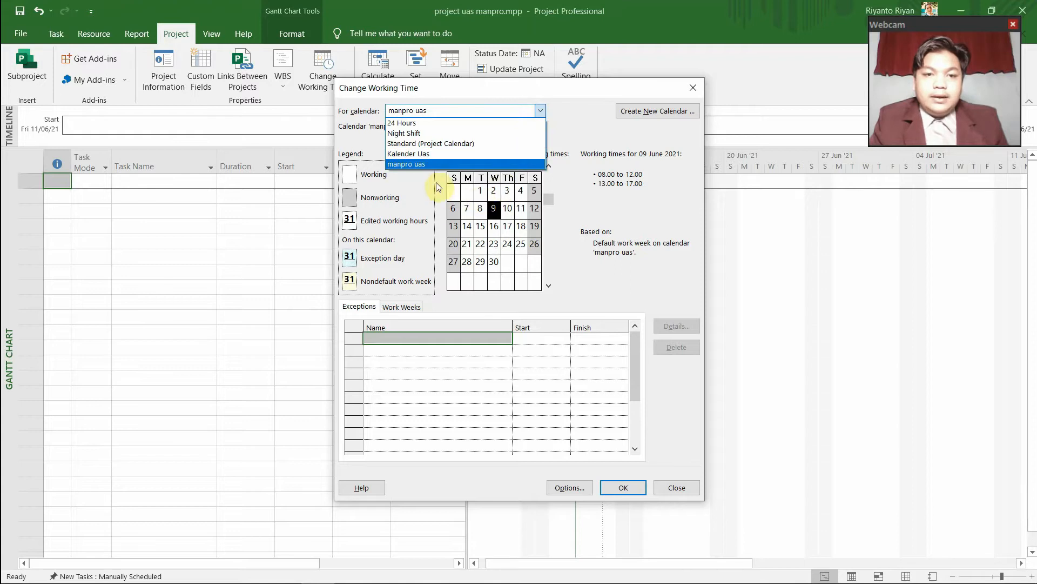
click(430, 163)
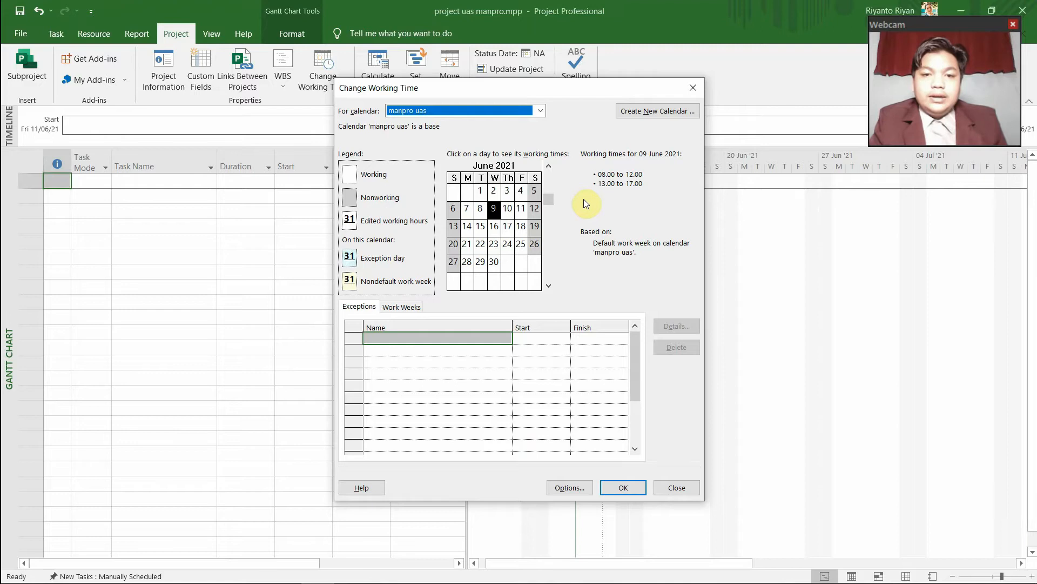
Add a nonworking exception named "Hari Libur Nasional" on 14/06/2021 to the "manpro uas" calendar
click(520, 214)
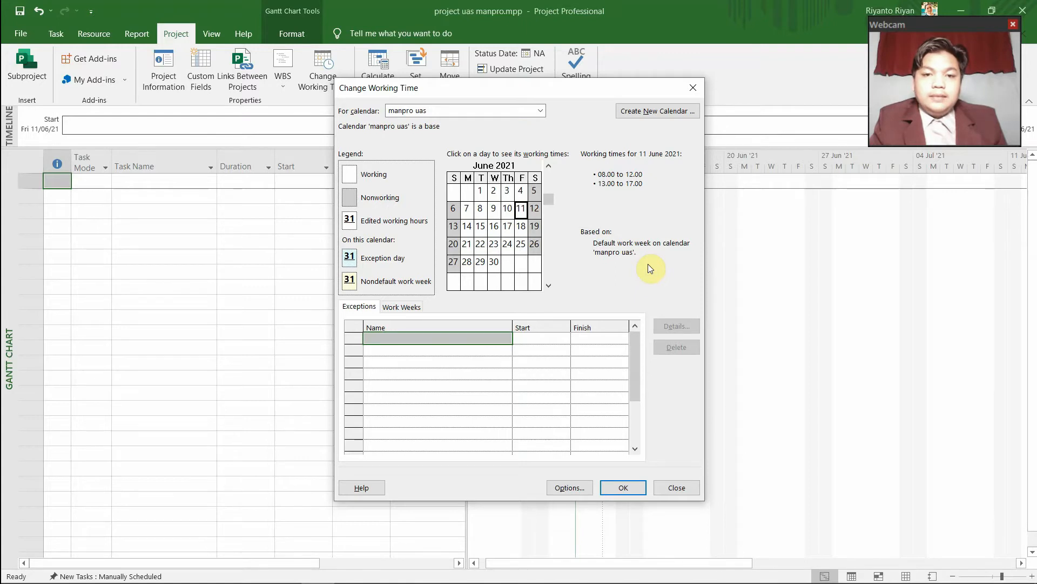
click(468, 228)
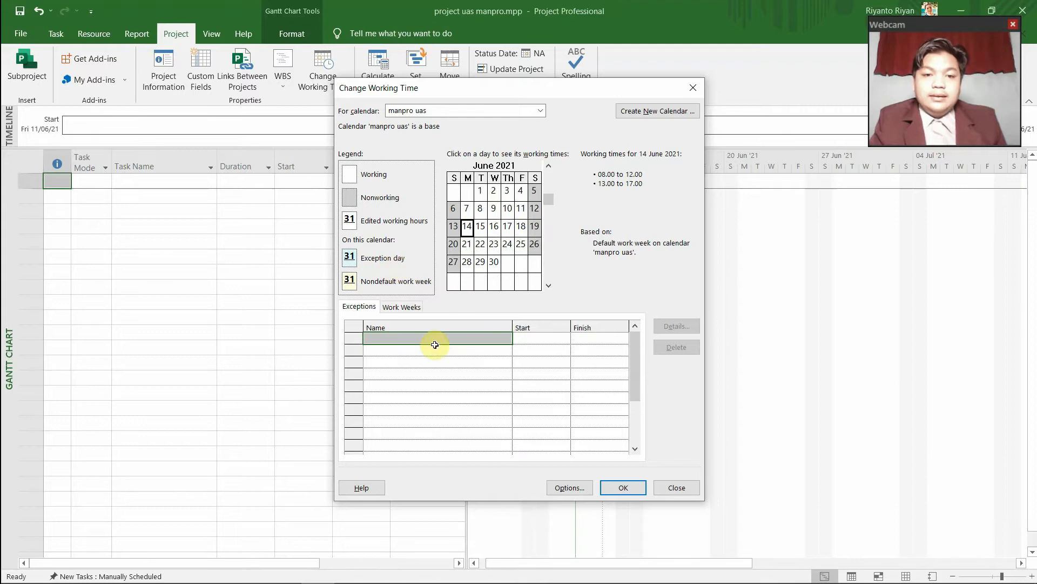
click(539, 423)
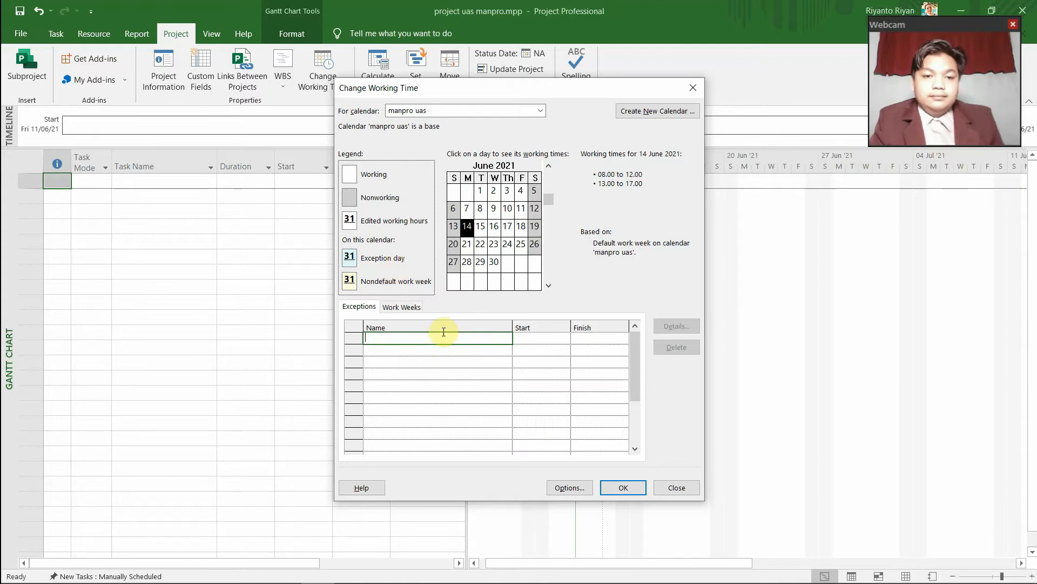
text(H)
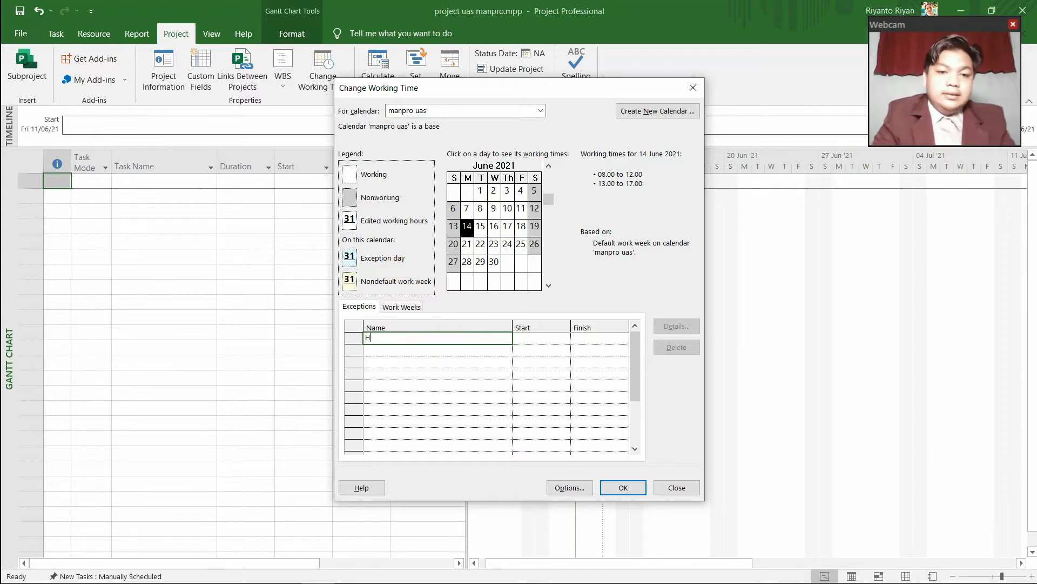
text(ari L)
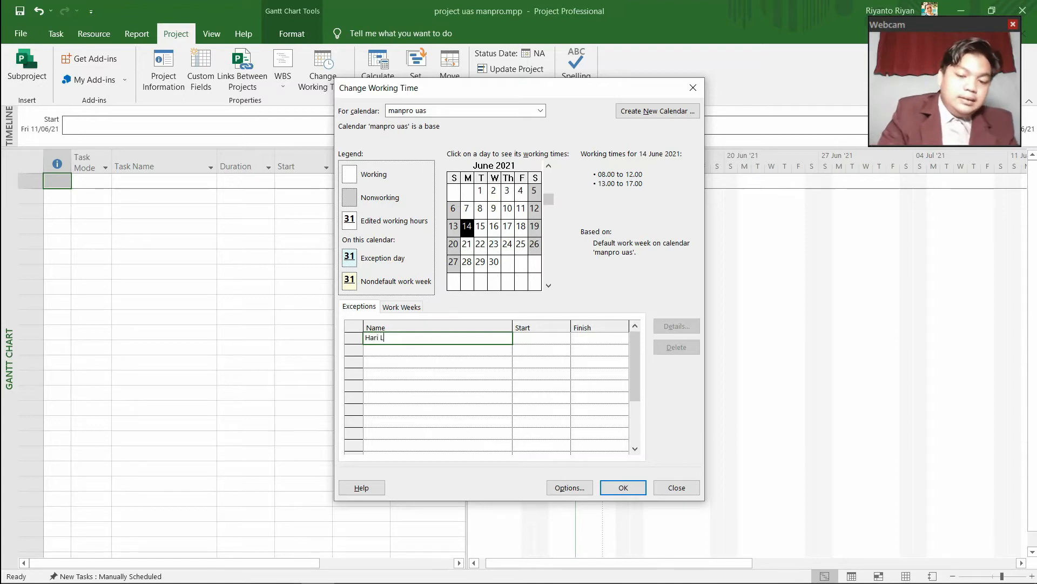
text(ibur Nasional)
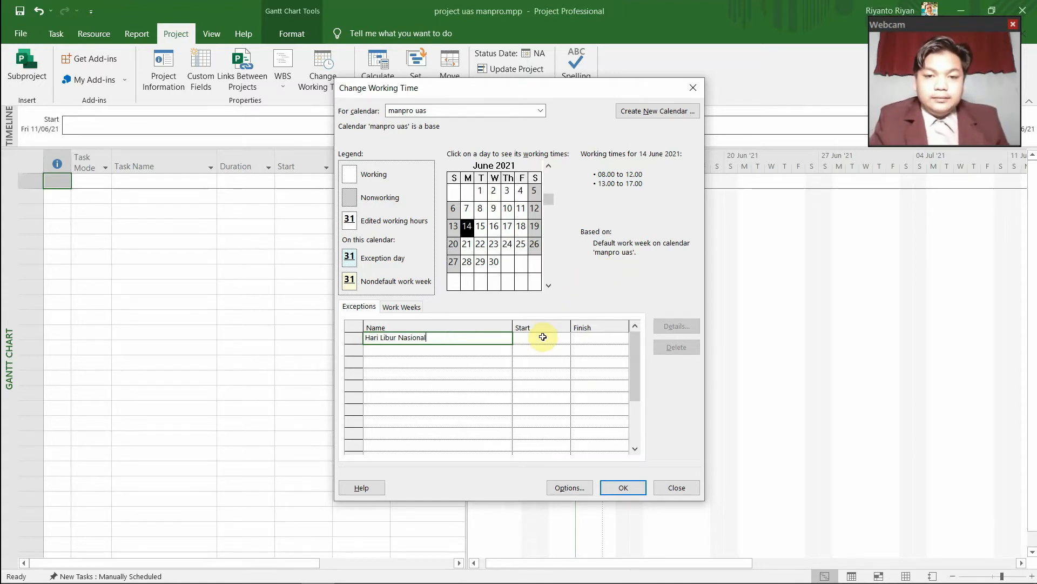
key(Tab)
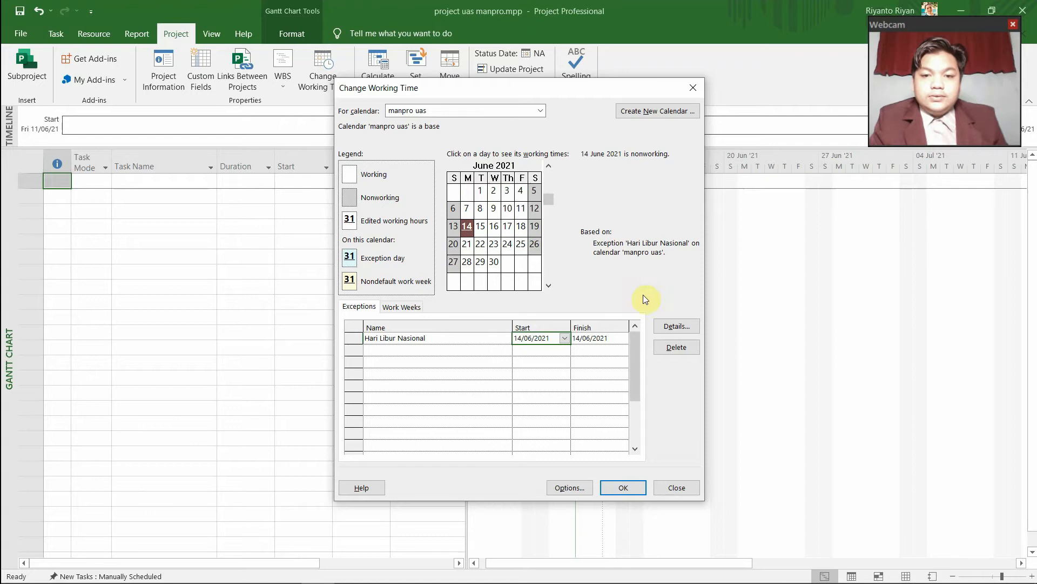
click(625, 487)
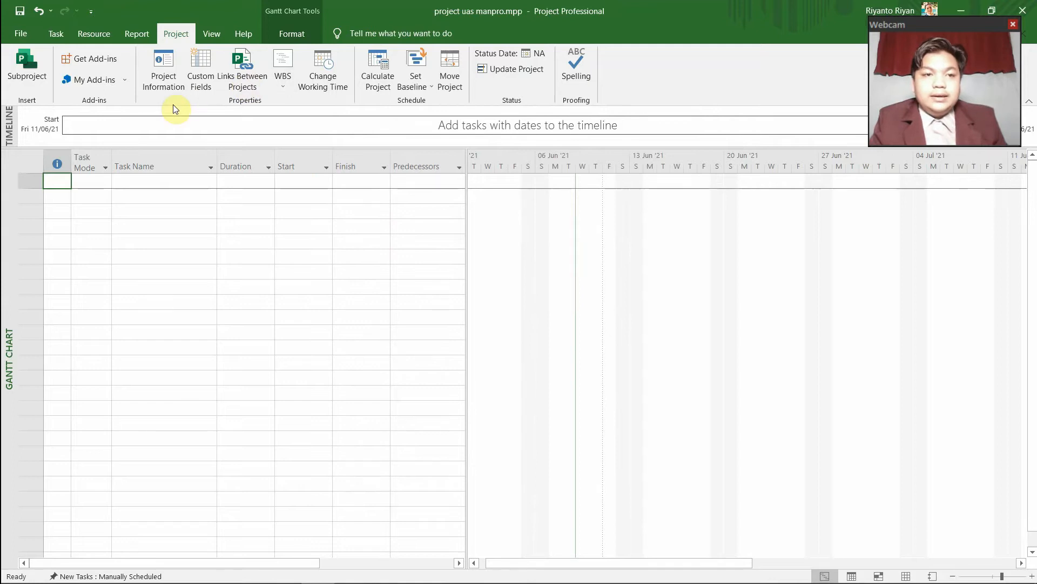
Set the project's calendar to "manpro uas" in the Project Information
click(170, 82)
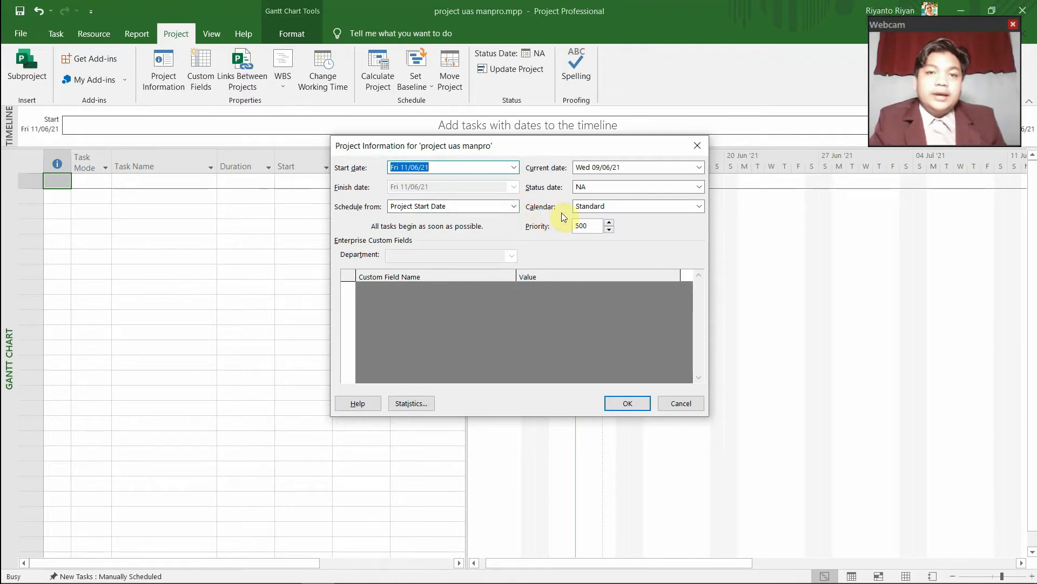
click(699, 206)
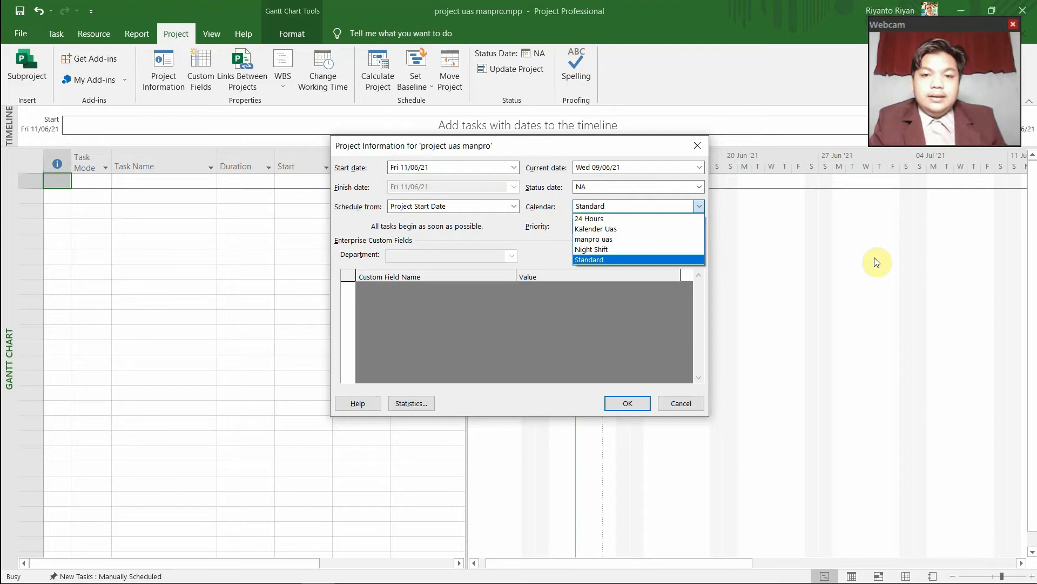
click(601, 240)
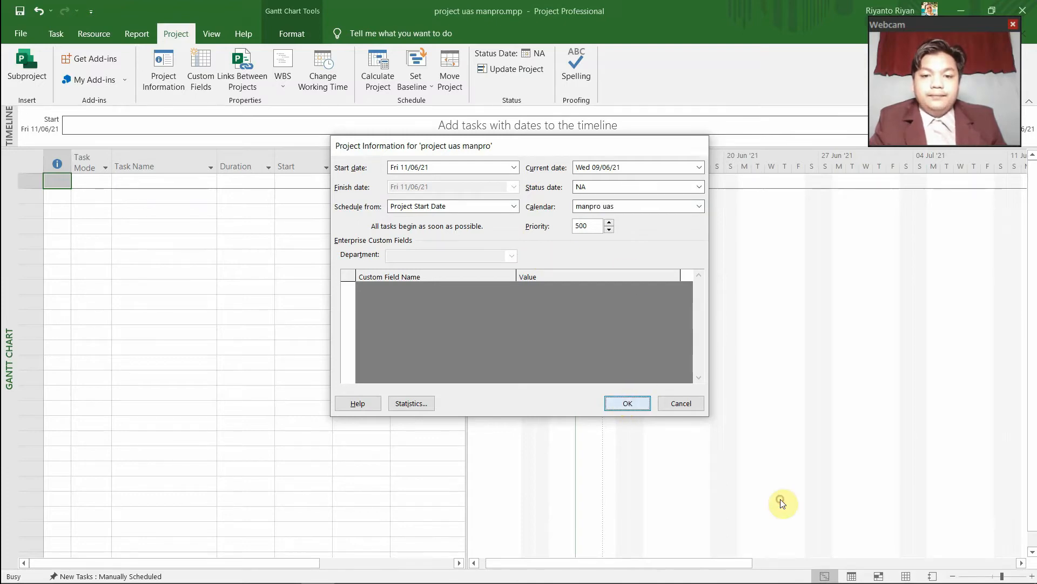
click(624, 403)
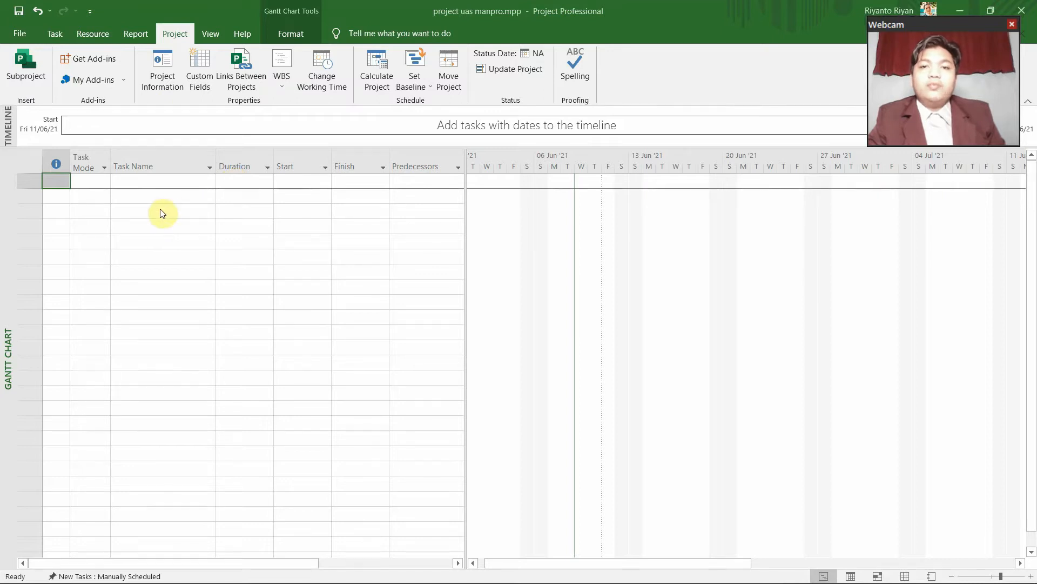
Enter "Requirement Analysis" and "Wawancara dengan pihak terkait" as the first two tasks in the Gantt Chart table
click(167, 242)
click(152, 228)
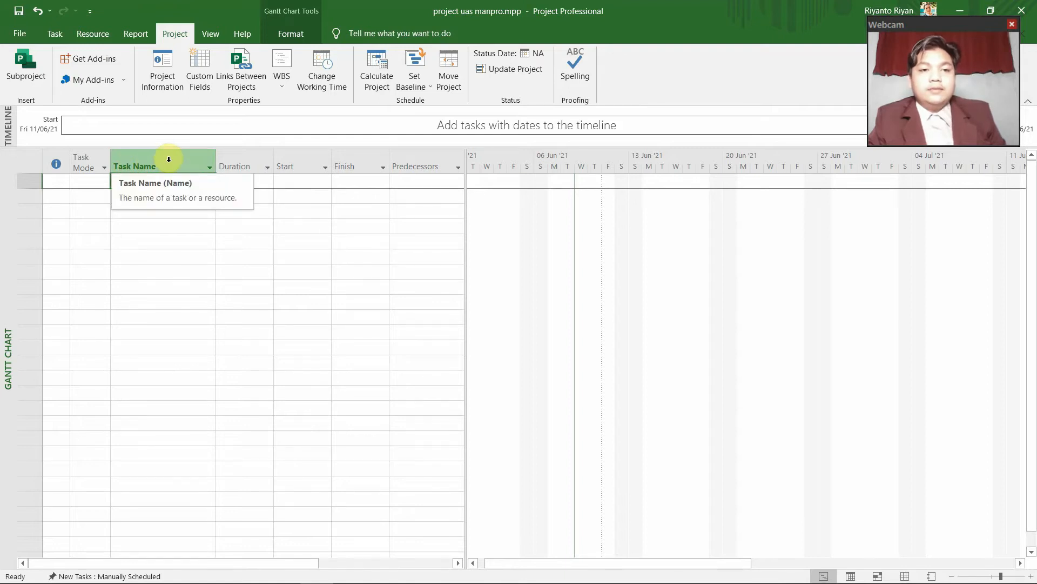
click(138, 195)
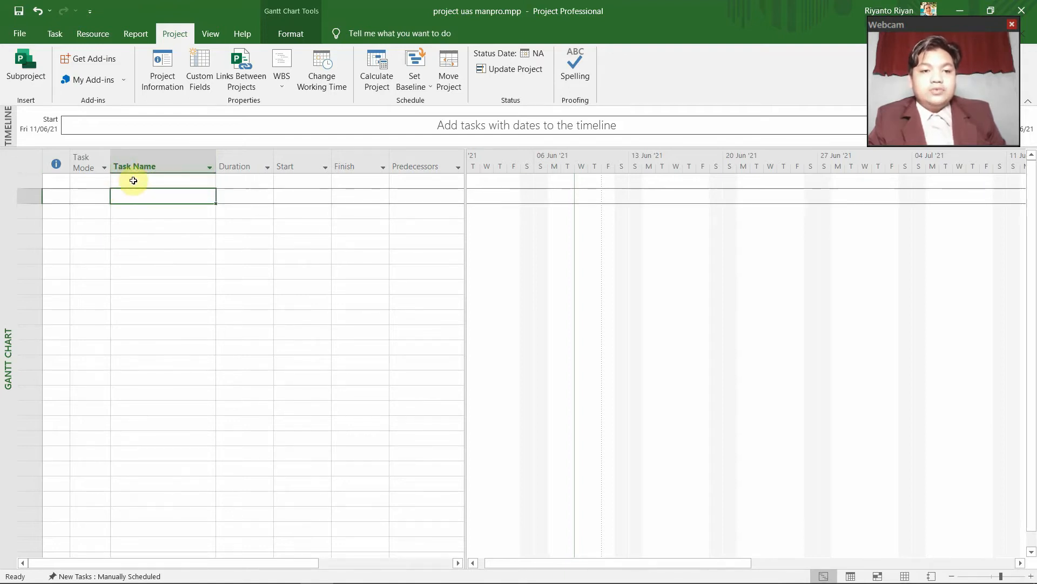
click(133, 182)
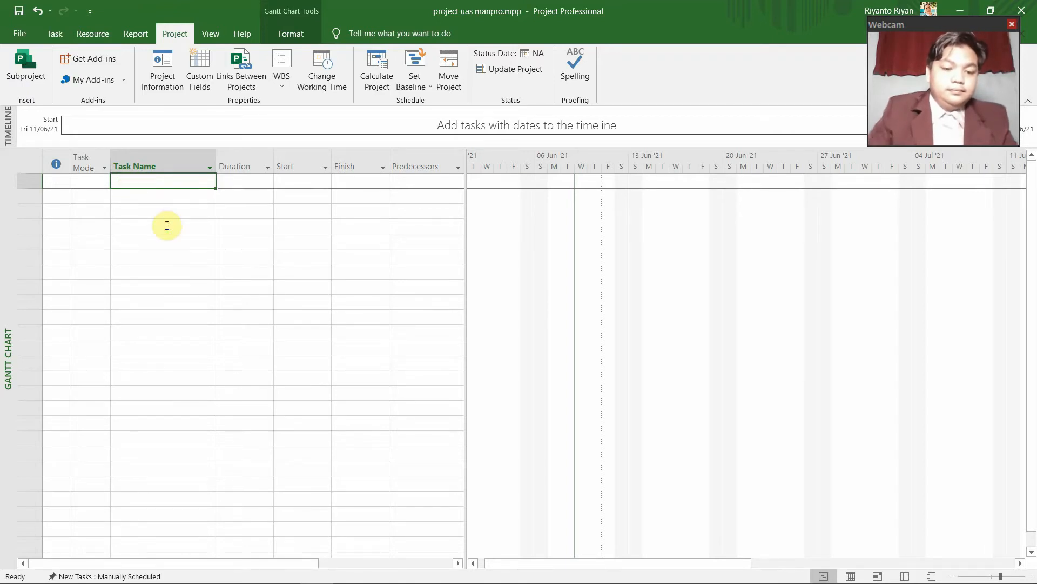
text(Re)
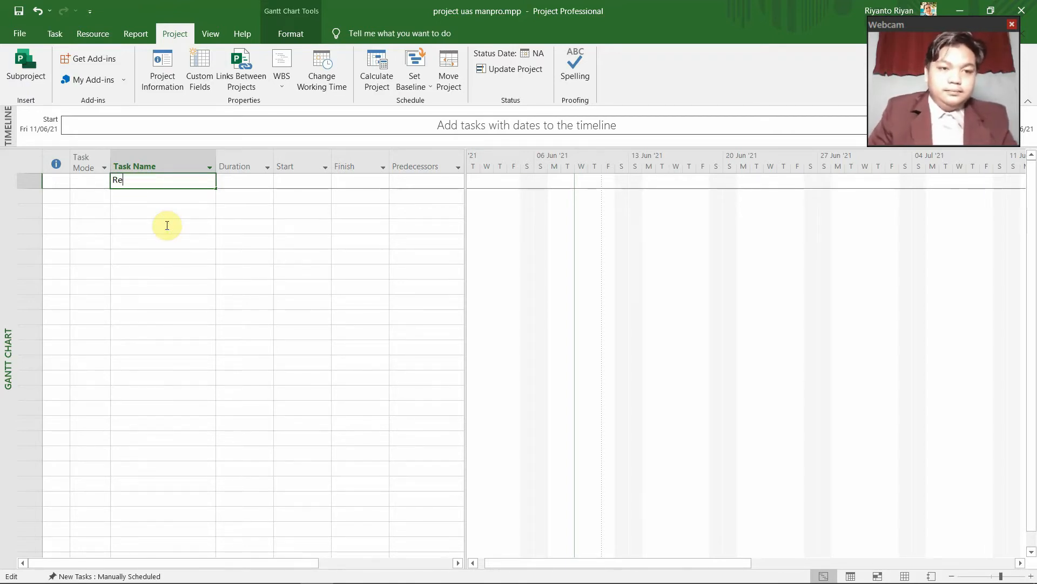
text(quirement Analysis)
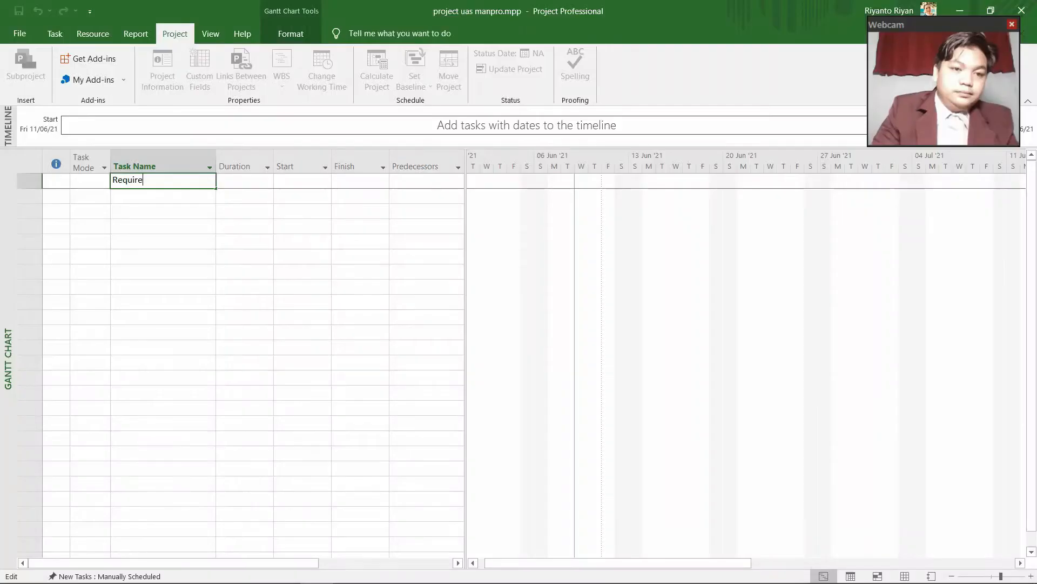
key(Return)
text(Wawancara dengan pihak terkait)
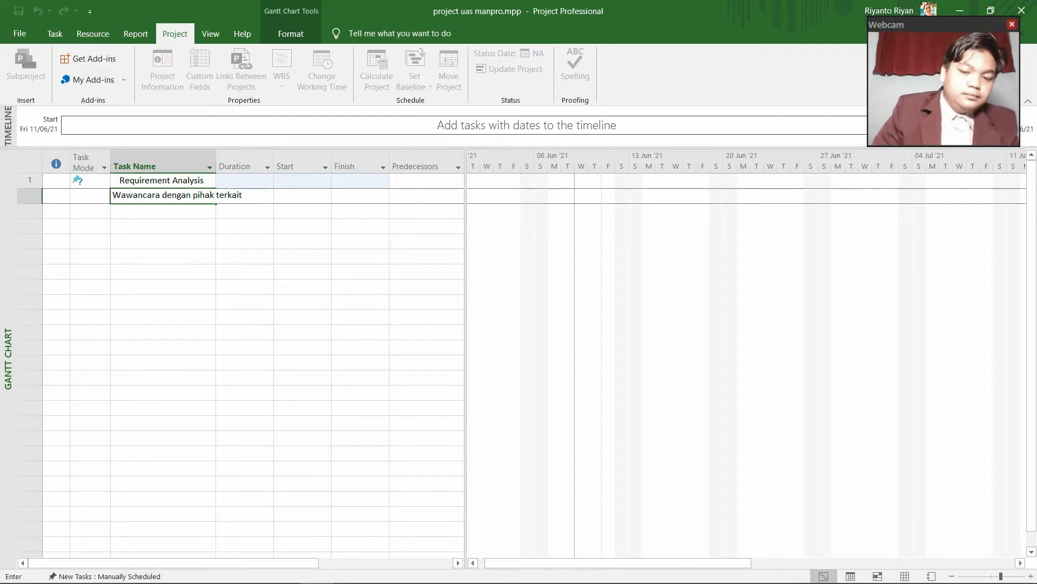
key(Return)
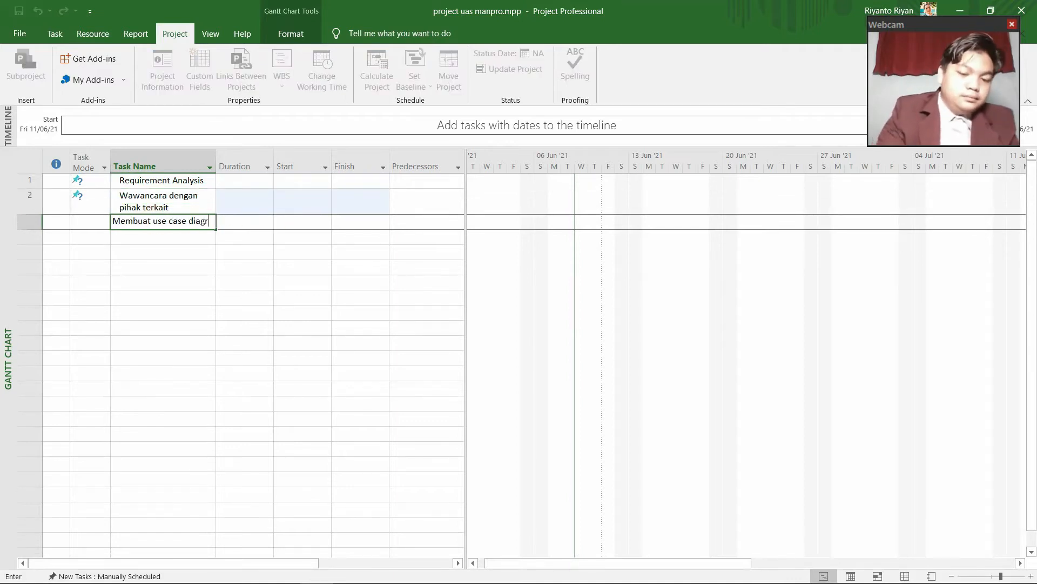
Add the tasks "Membuat use case diagram", "Membuat activity diagram", "Membuat sequence diagram", "Membuat Class diagram" and "Dokumentasi"
text(ram)
key(Return)
text(Membuat activity diagram)
key(Return)
text(Membuat)
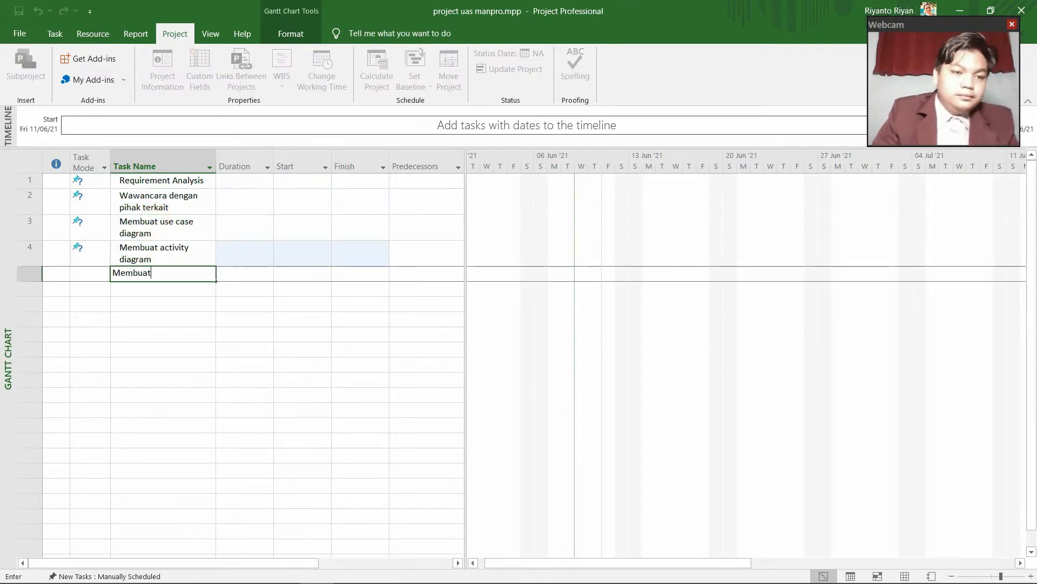
text( sequence diagram)
key(Return)
text(Membuat Class diagram)
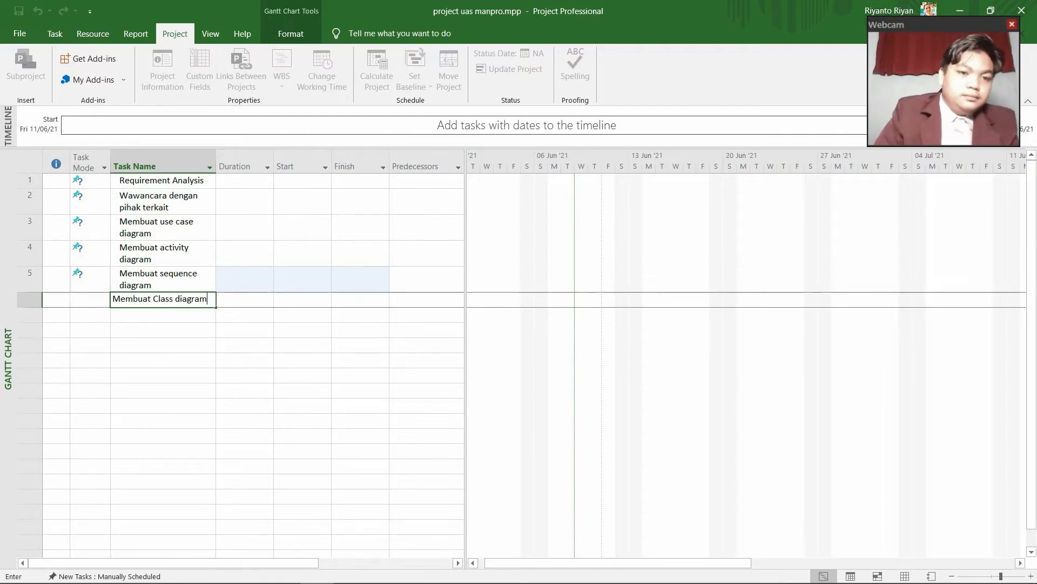
key(Return)
text(Dokumentasi)
key(Return)
Add the tasks "Design", "Membuat UI Login", "Membuat UI main menu" and "Membuat UI about" below the first Dokumentasi task
text(Design)
key(Return)
text(Membuat)
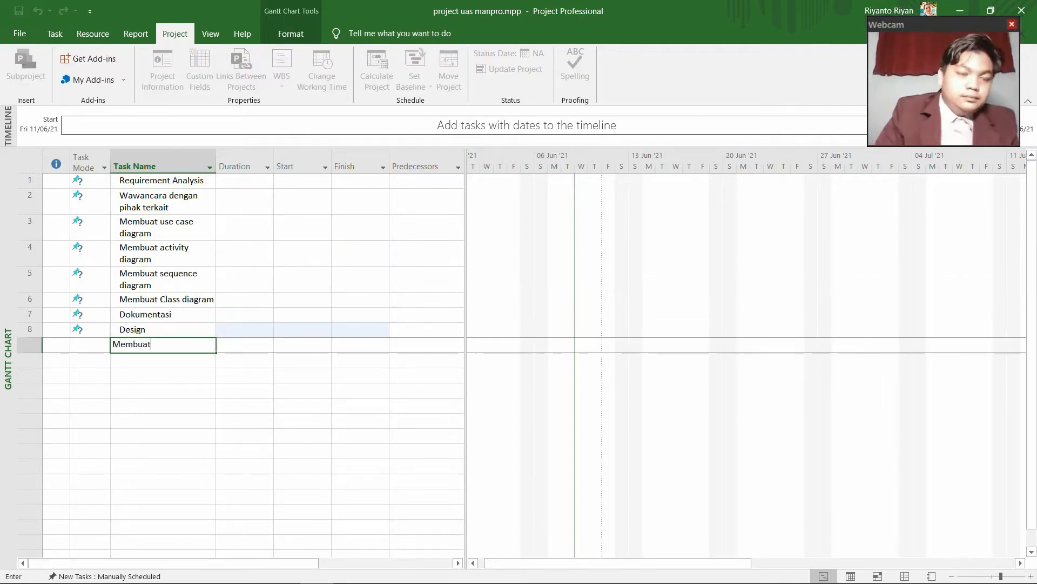
text( UI LOgin)
key(Return)
text(Membuat UI main menu)
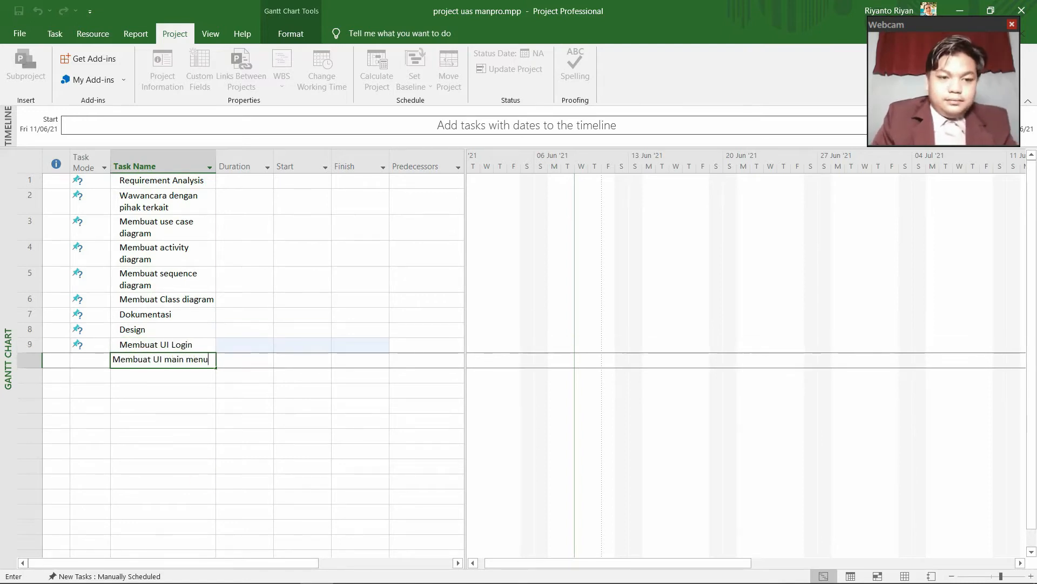
key(Return)
text(Membuat UI about)
key(Return)
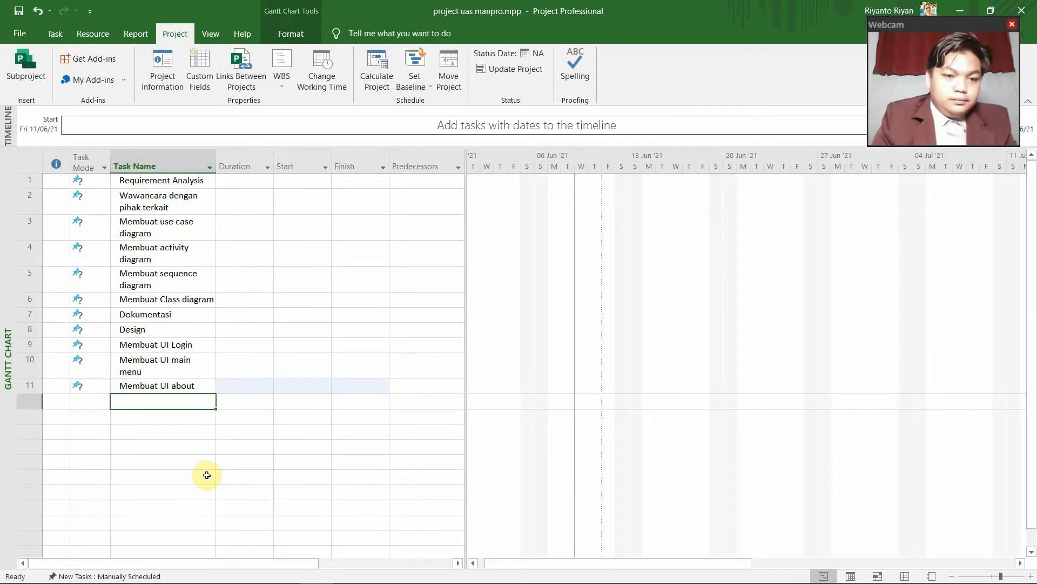
Add the tasks "Membuat Menu Kamera" and "Membuat UI Kuis" below "Membuat UI about"
text(Membuat Menu Kamera)
key(Return)
text(Membuat UI Kuis)
key(Return)
Add the tasks "Developing", "Programming Front end & Back End" and "Dokumentasi" at the end of the task list
text(De)
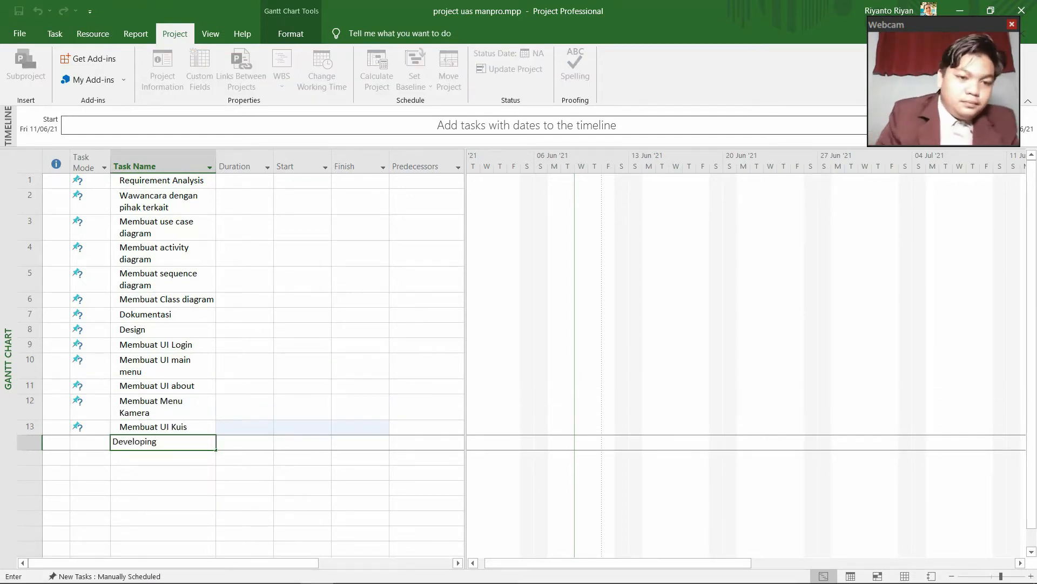
text(veloping)
key(Return)
text(Programming Front end & Back End)
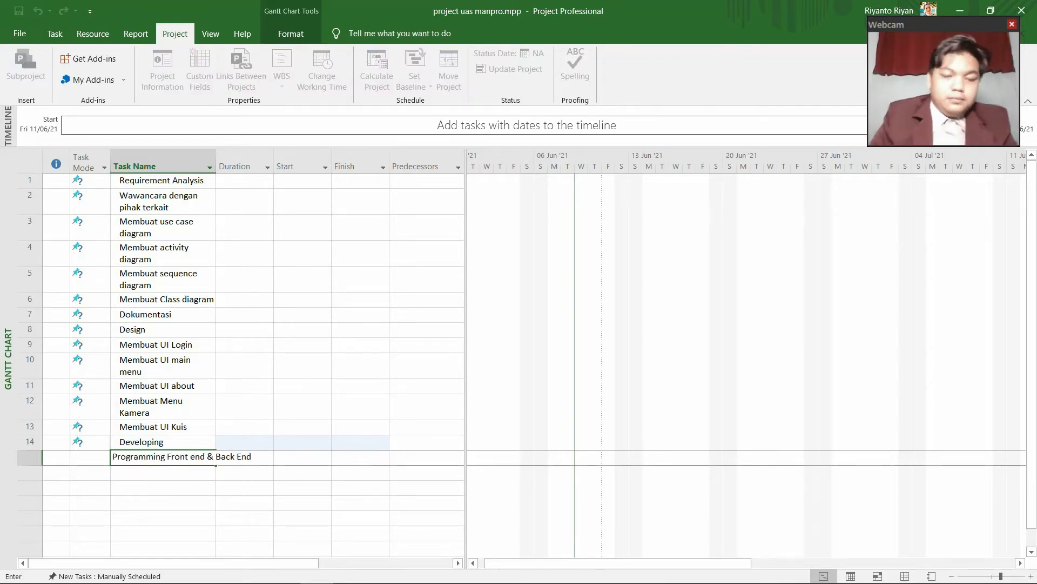
key(Return)
text(Dokumentasi)
Insert a "Dokumentasi" task between "Membuat UI Kuis" and "Developing"
right_click(34, 442)
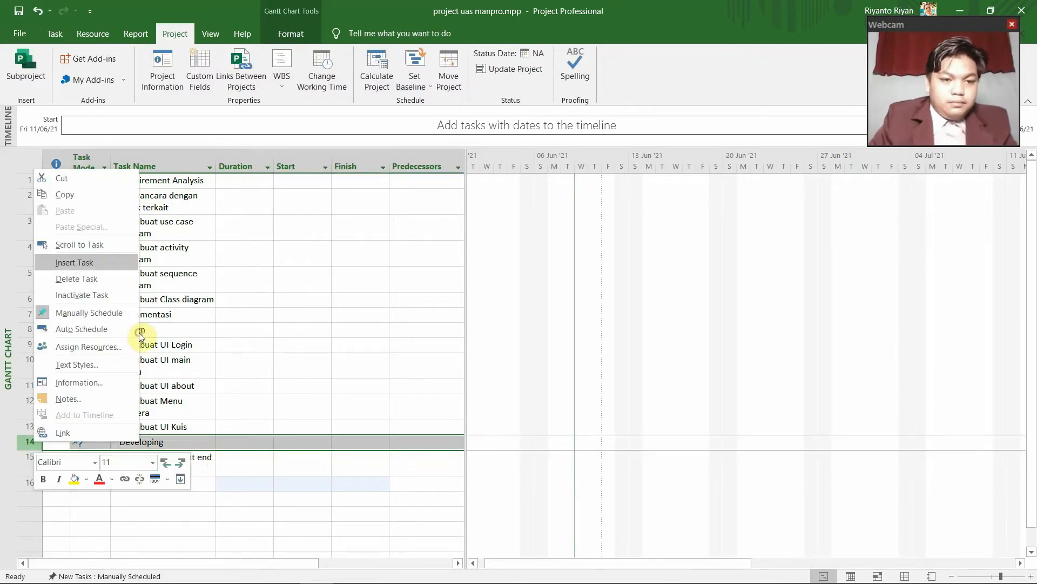
click(74, 262)
text(D)
Add the tasks "Testing", "Pengujian White box dan Black Box" and "Dokumentasi" at the end of the task list
click(172, 513)
text(Testing)
key(Return)
text(Pengujian White box dan Black Box)
key(Return)
text(Dokumentasi)
key(Return)
Add the tasks "Maintenance" and "Perawatan dan Perbaikan" at the end of the task list
text(Maintenance)
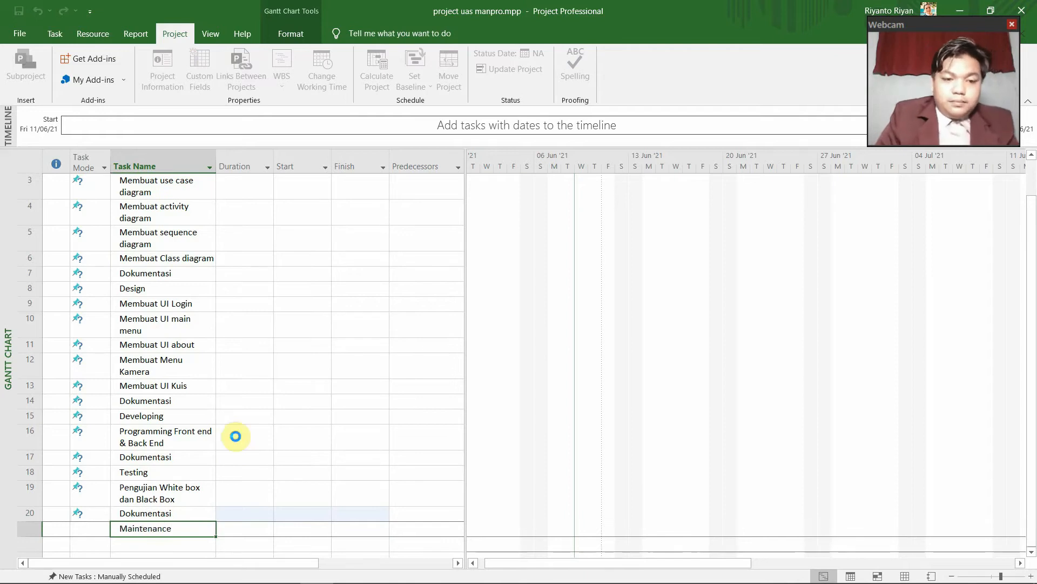
key(Return)
text(Perawatan dan Perbaikan)
key(Return)
text(Doku)
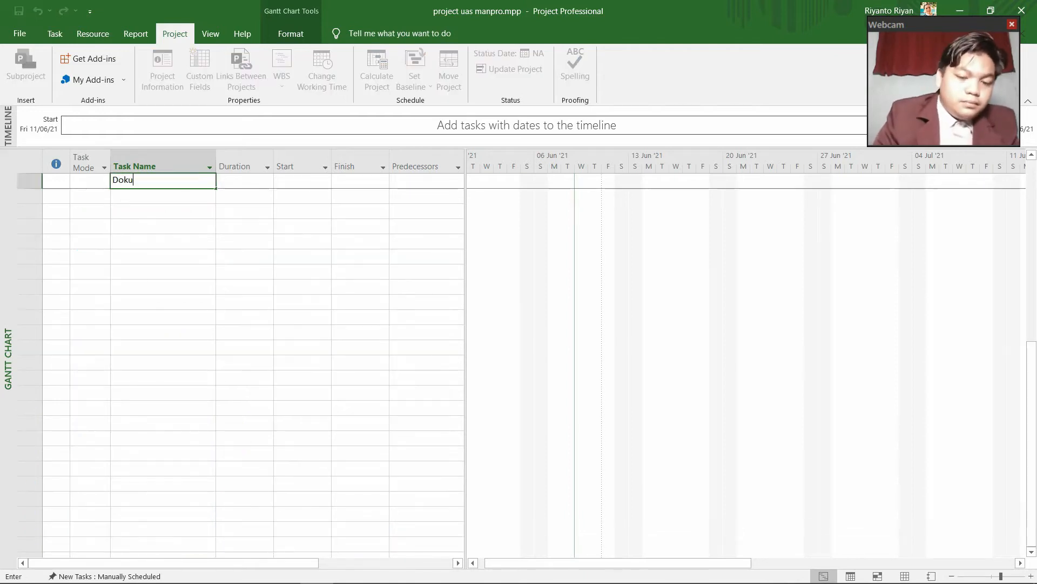
text(mentasi)
key(Return)
Widen the Task Name column so that every task name fits on a single line
scroll(220, 379, up, 7)
scroll(220, 379, down, 2)
scroll(223, 384, up, 2)
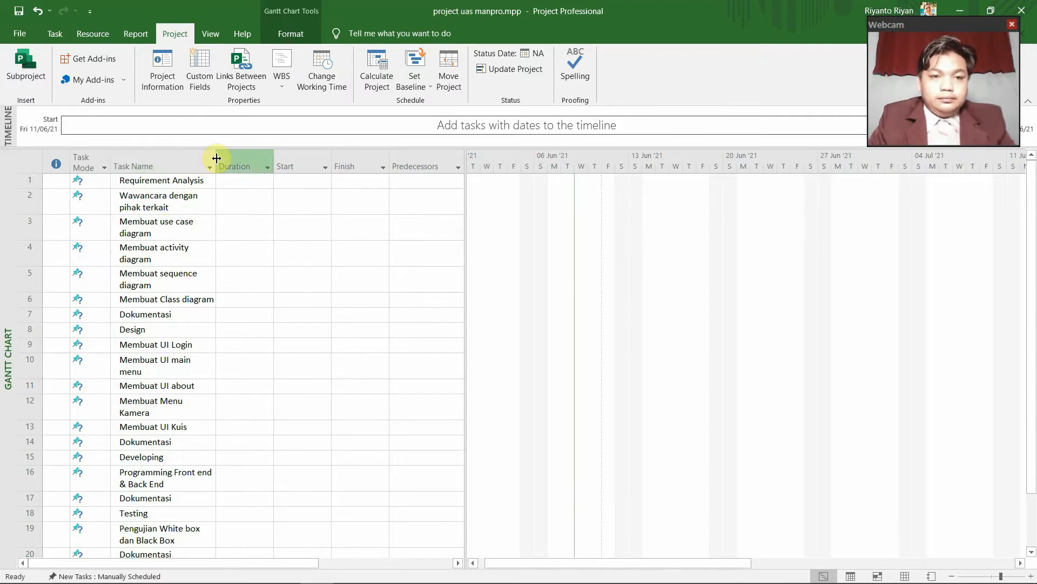
drag(216, 158, 269, 192)
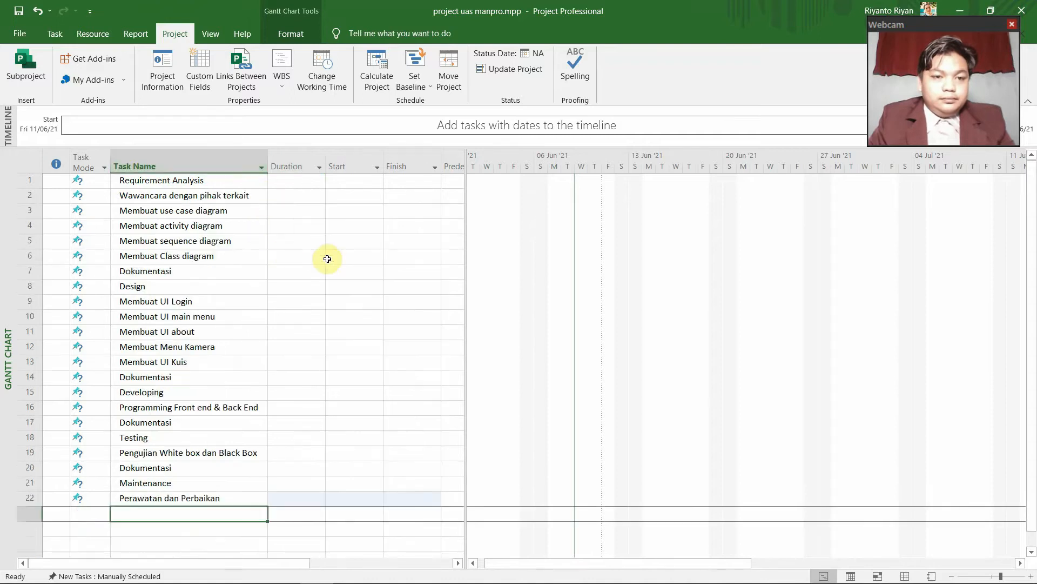
click(243, 304)
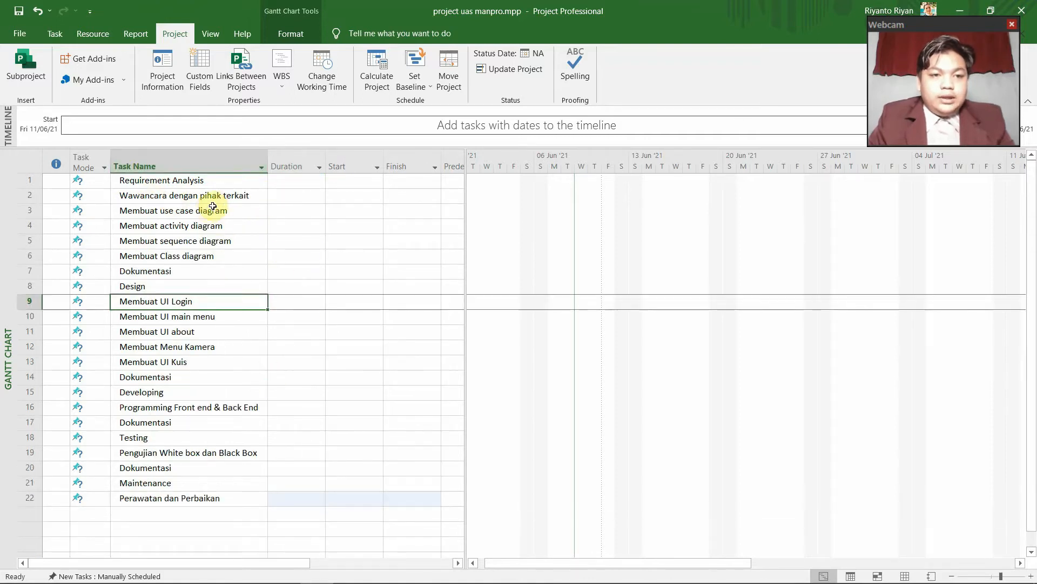
click(233, 498)
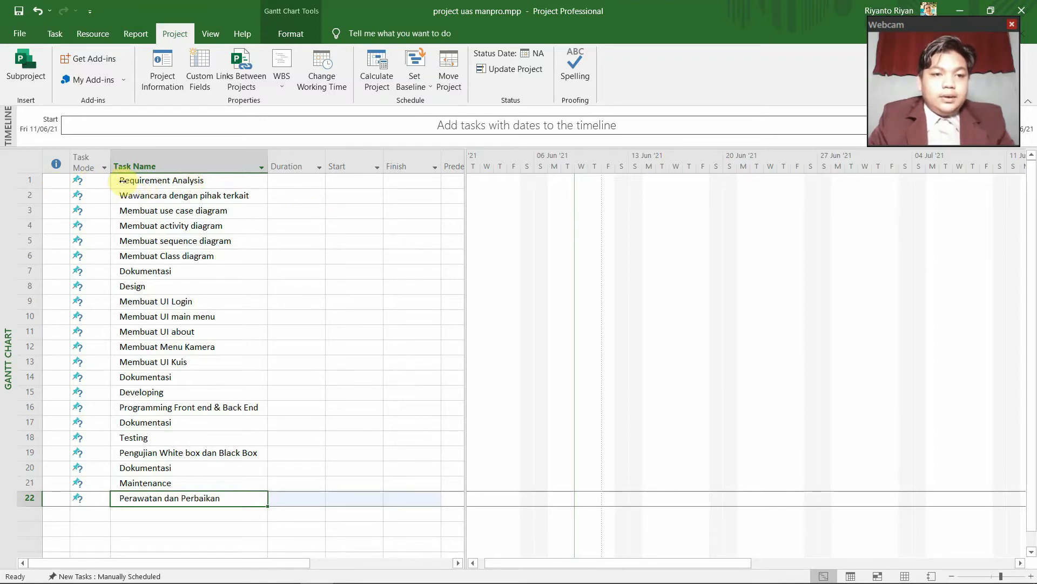
Make the phase tasks Requirement Analysis, Design, Developing, Testing and Maintenance bold
click(213, 180)
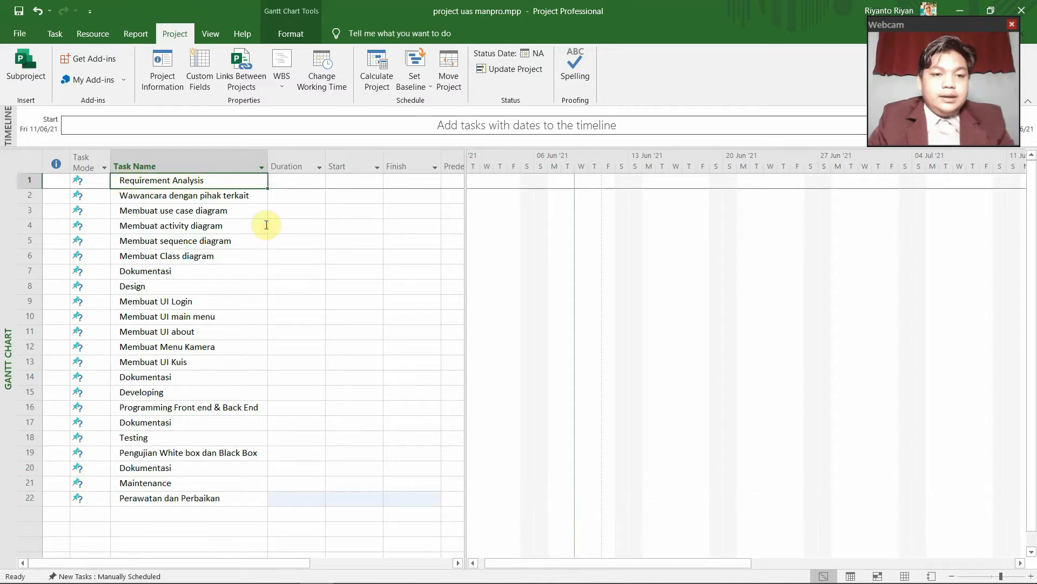
ctrl+click(153, 286)
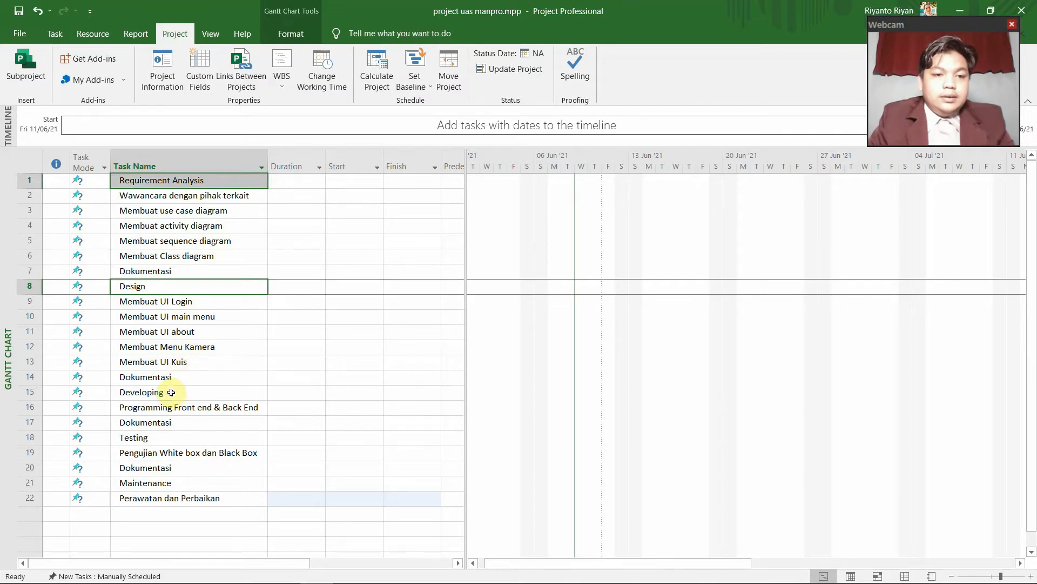
ctrl+click(170, 392)
ctrl+click(163, 437)
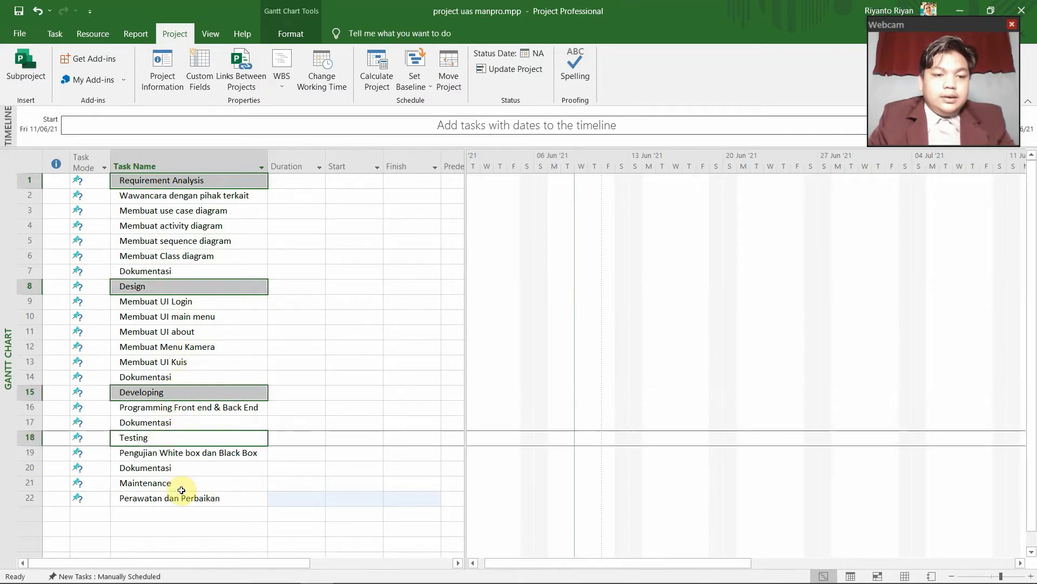
ctrl+click(181, 483)
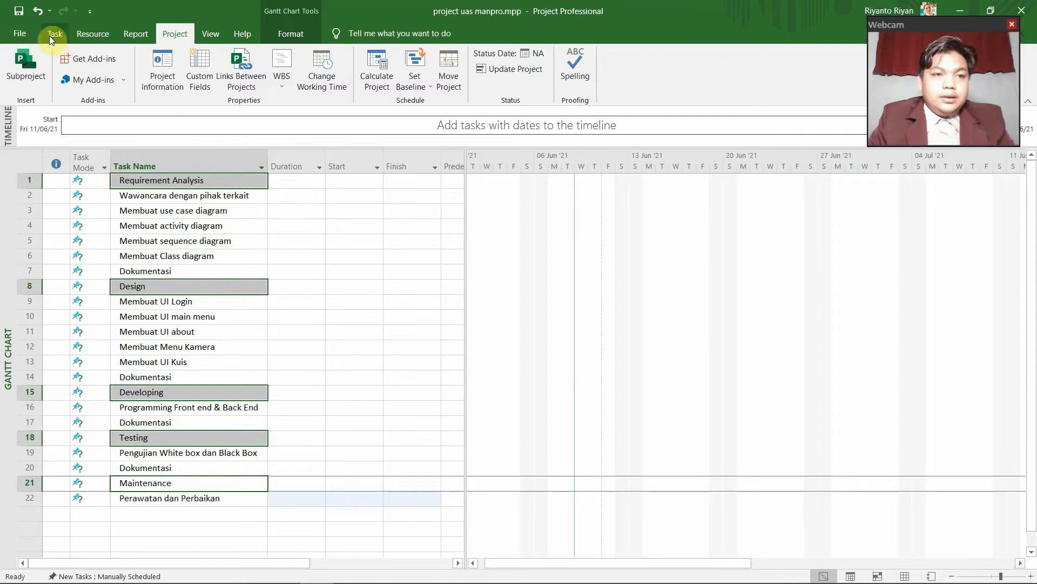
click(71, 44)
click(168, 81)
click(303, 244)
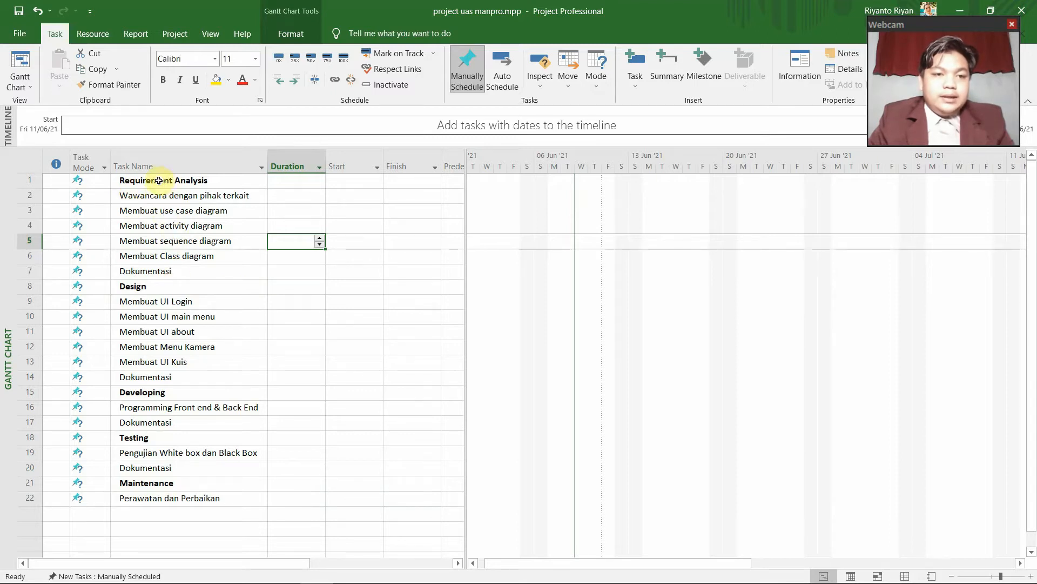
Indent tasks 2 to 7 as subtasks of Requirement Analysis and tasks 9 to 14 as subtasks of Design
click(123, 195)
drag(123, 196, 160, 273)
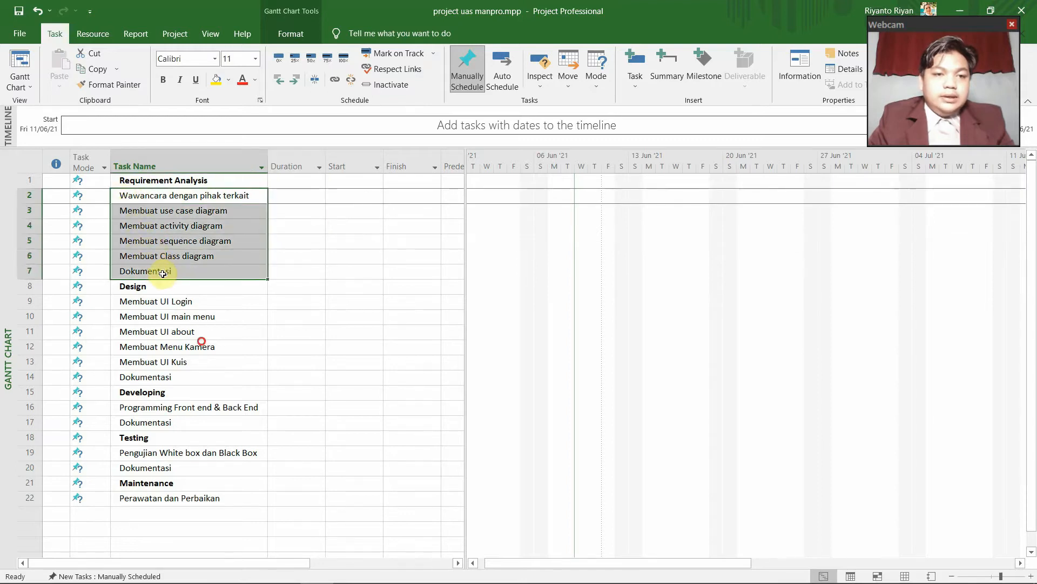
click(296, 79)
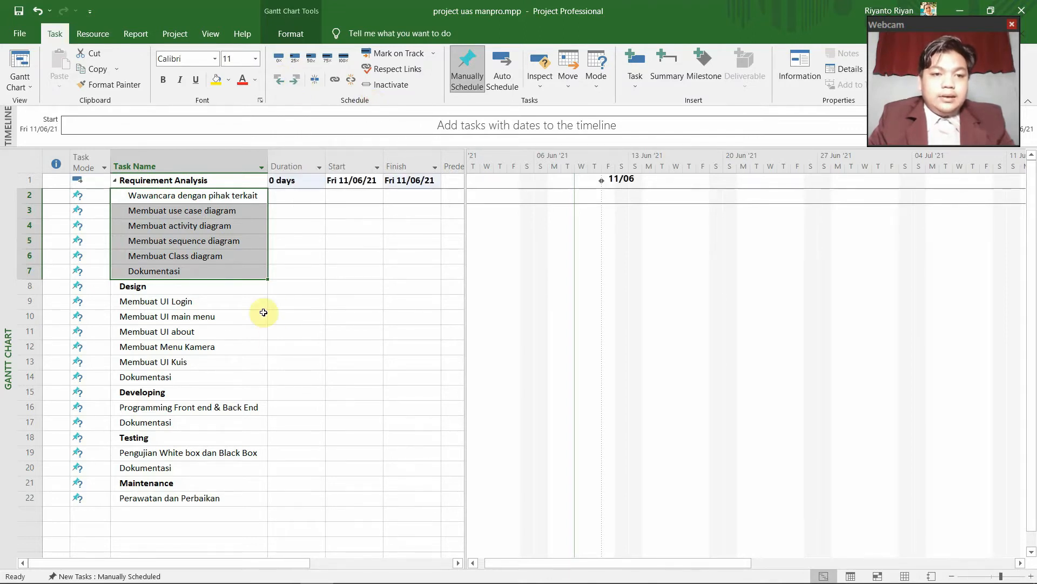
click(295, 257)
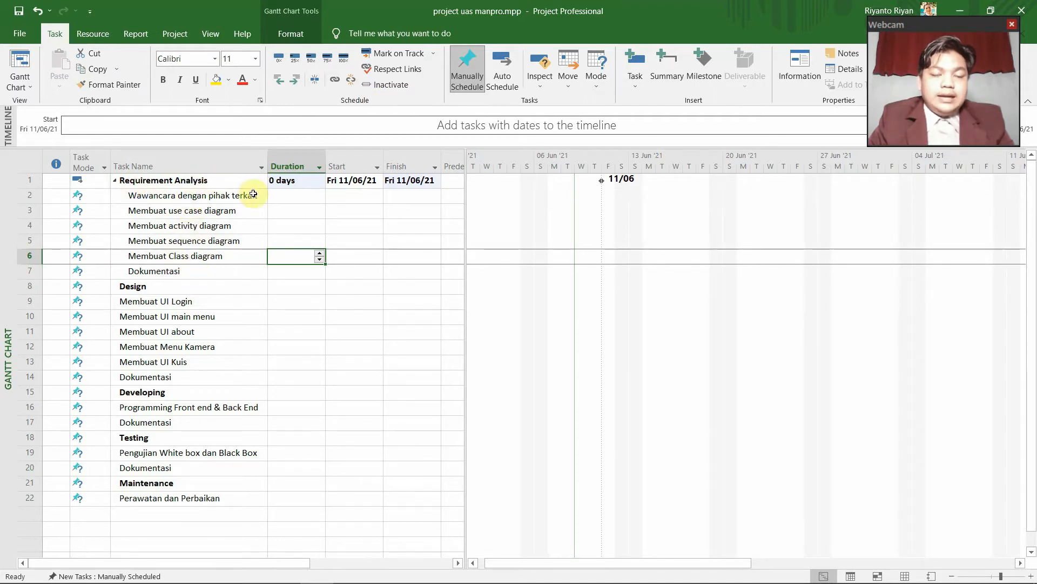
drag(175, 301, 164, 377)
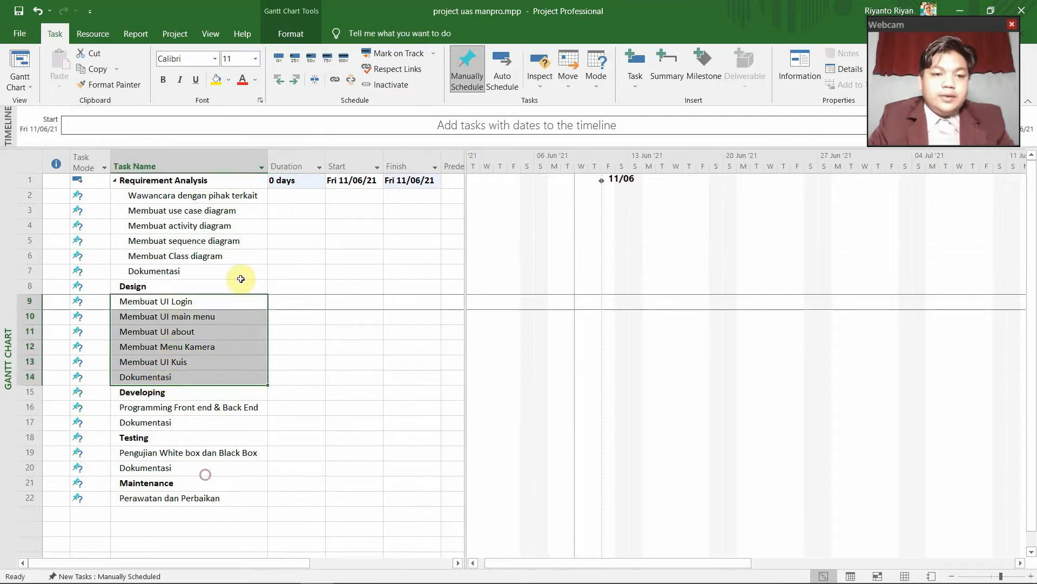
click(294, 79)
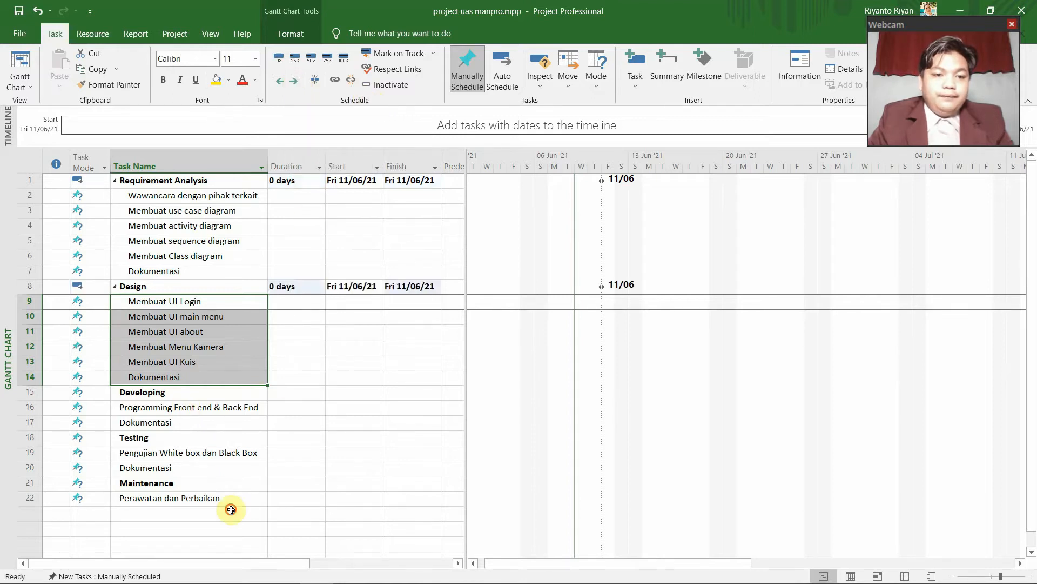
Indent tasks 16–17 under Developing, tasks 19–20 under Testing and task 22 under Maintenance as subtasks
drag(178, 408, 178, 425)
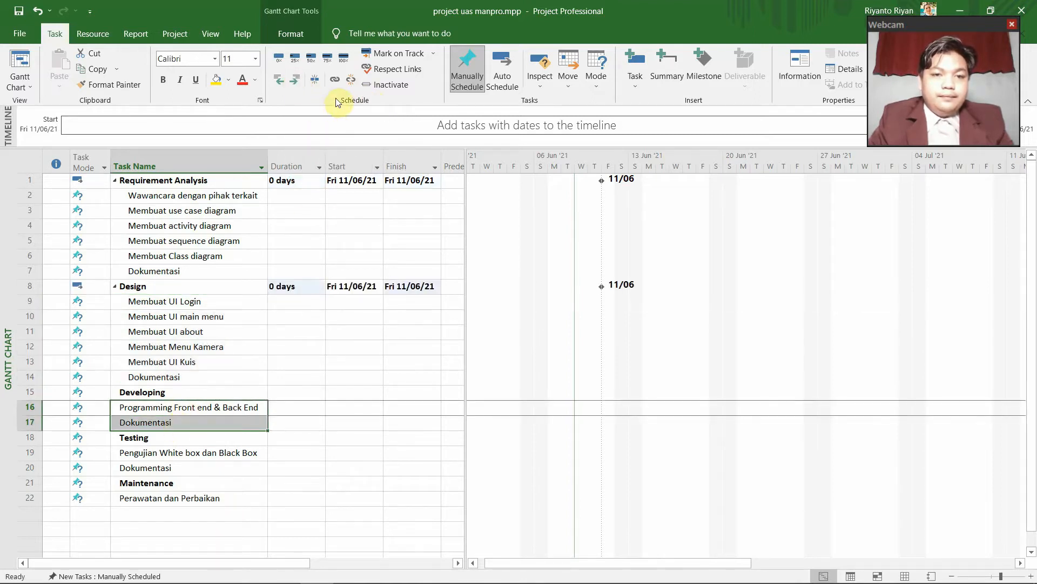
click(300, 89)
drag(197, 453, 192, 468)
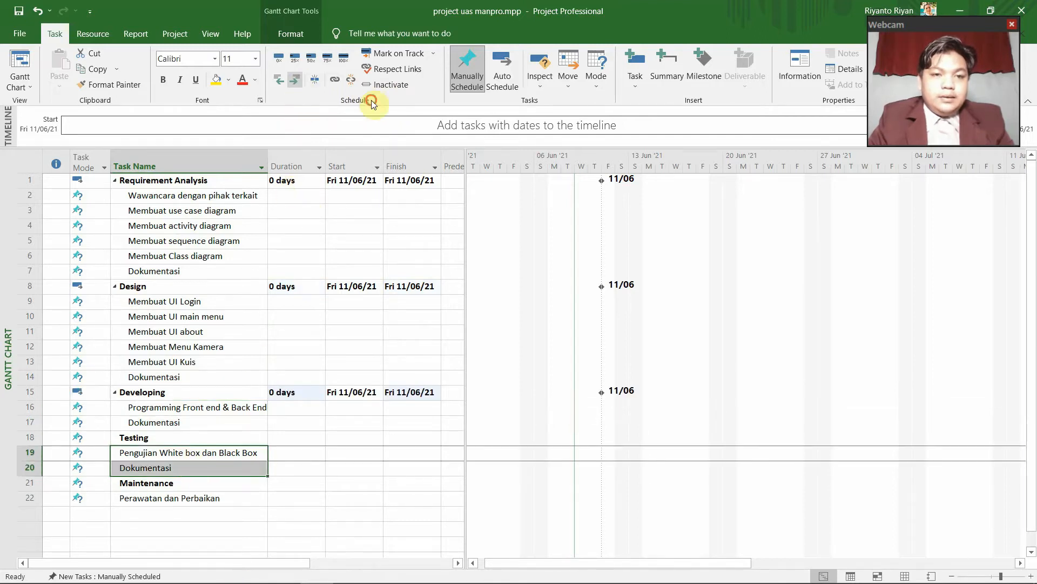
click(193, 498)
click(293, 79)
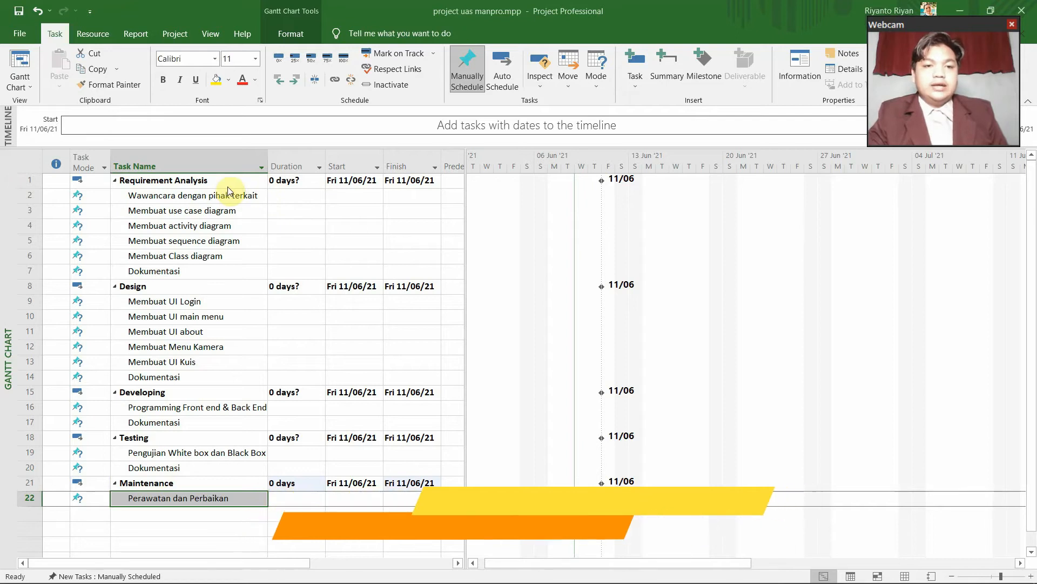
click(262, 196)
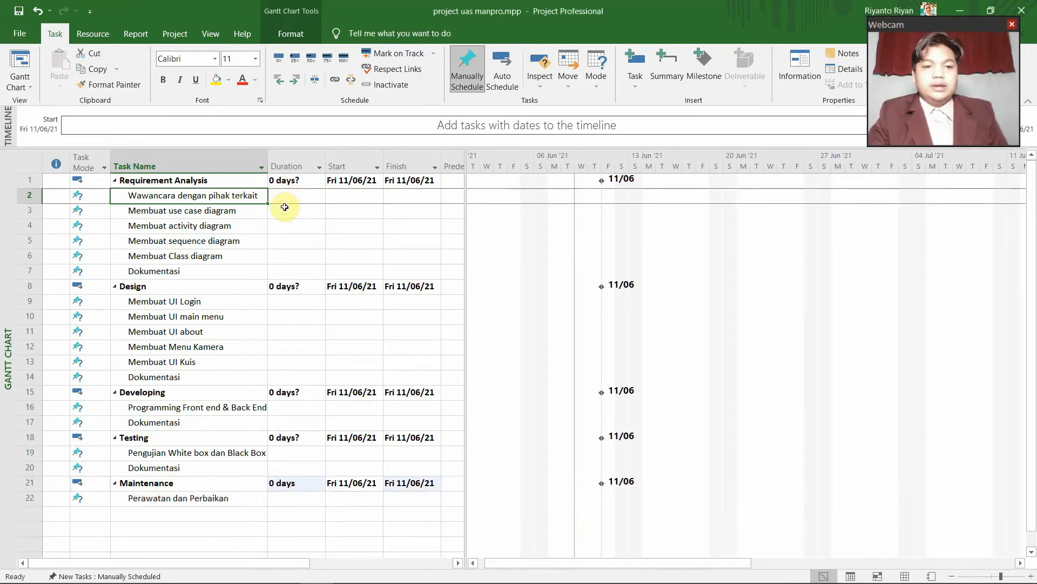
click(285, 210)
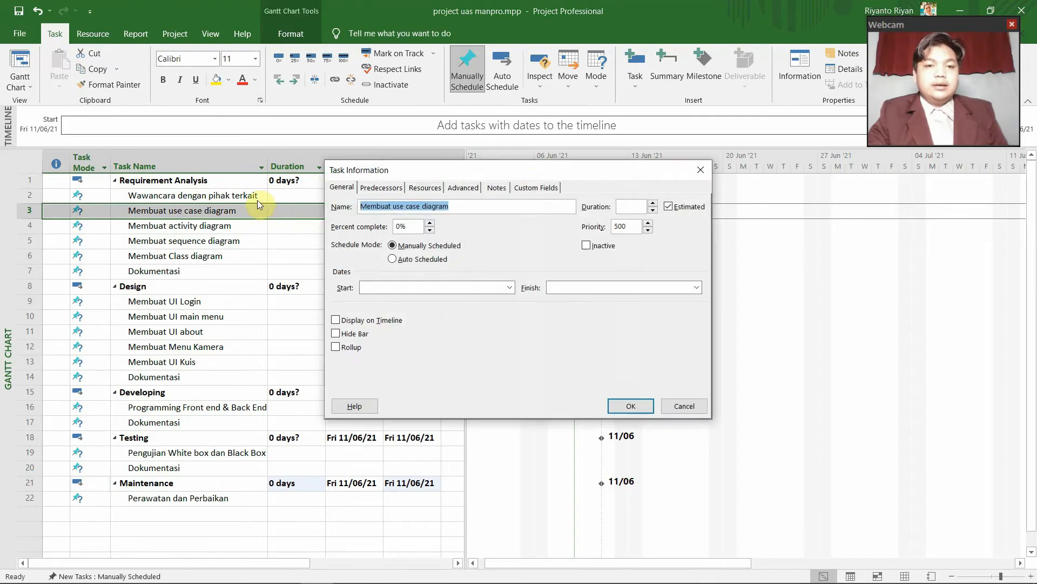
click(701, 170)
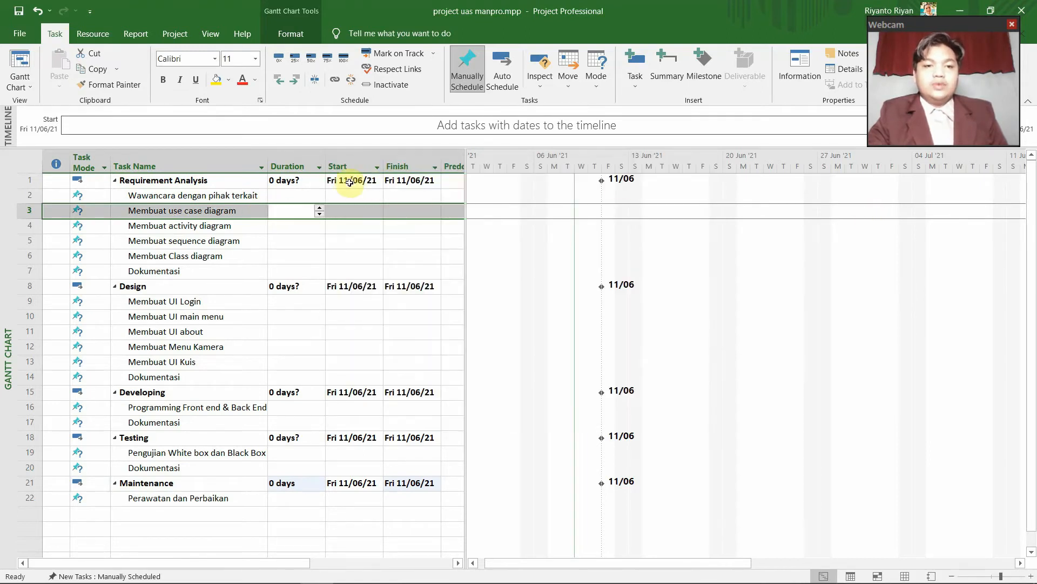
click(290, 196)
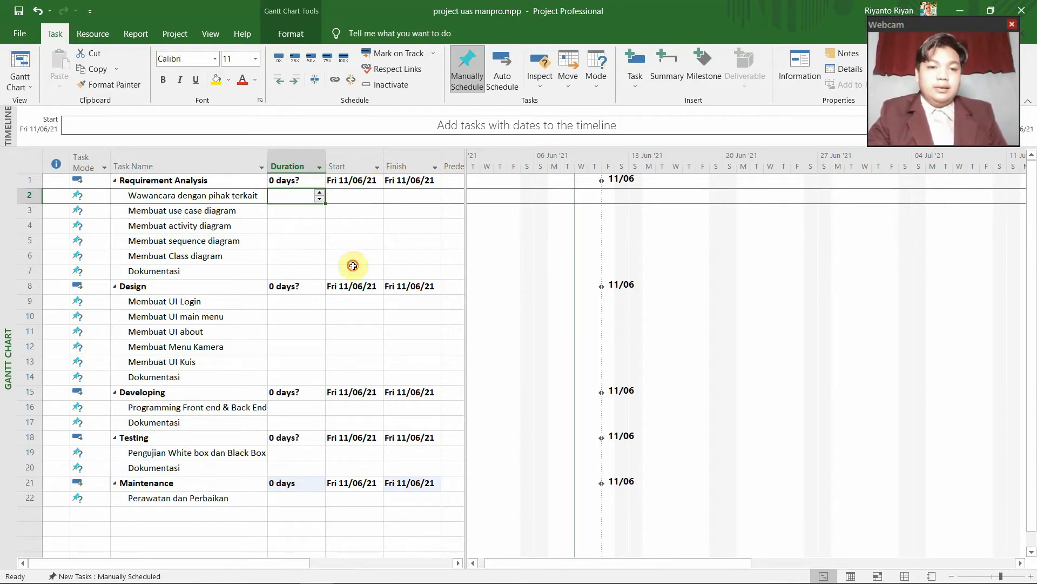
click(282, 211)
click(184, 199)
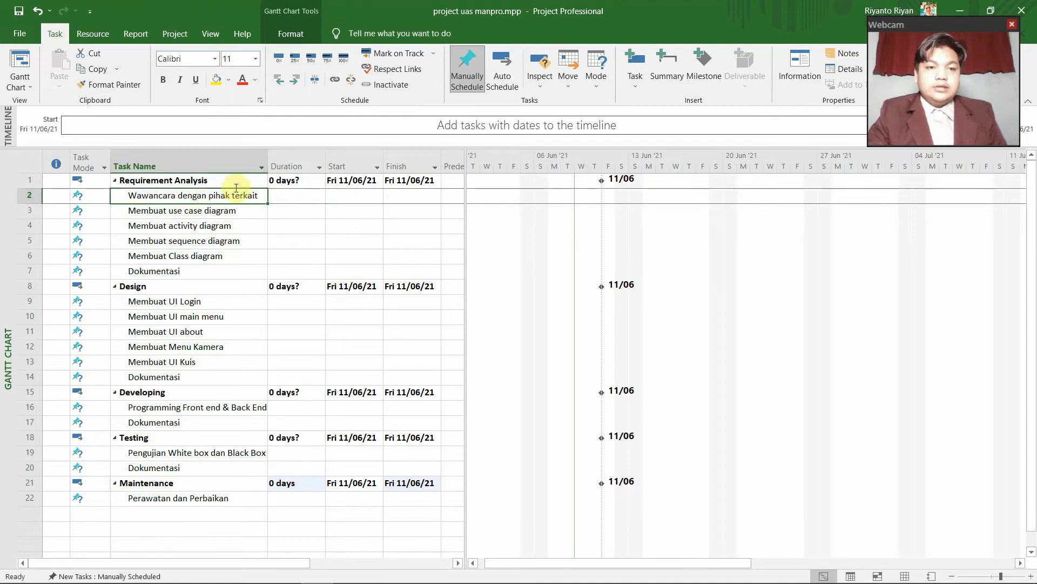
click(189, 211)
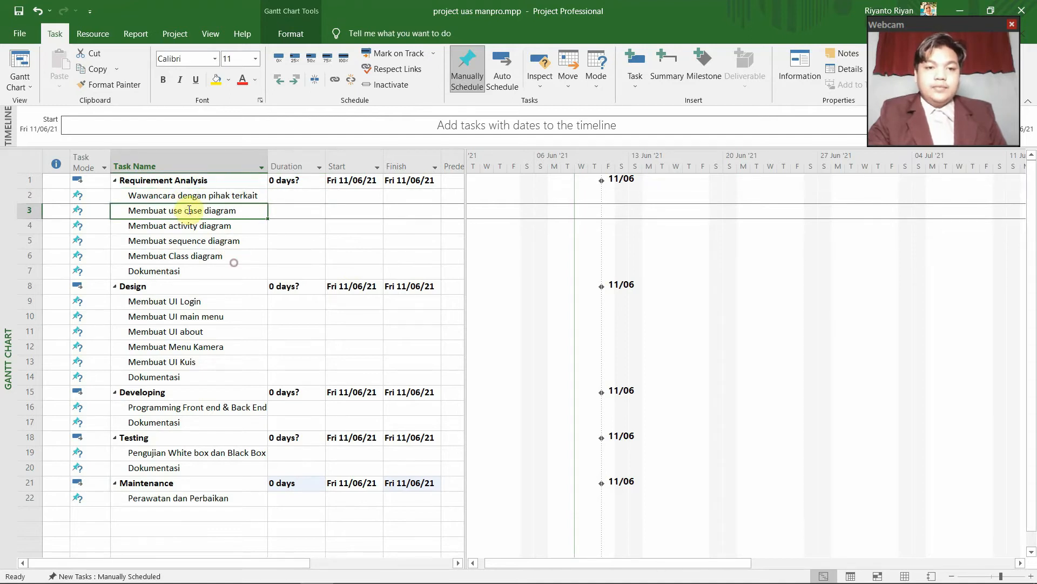
Set the durations of Wawancara dengan pihak terkait to 2 days, Membuat use case diagram to 1 day and Membuat activity diagram to 2 days
click(291, 196)
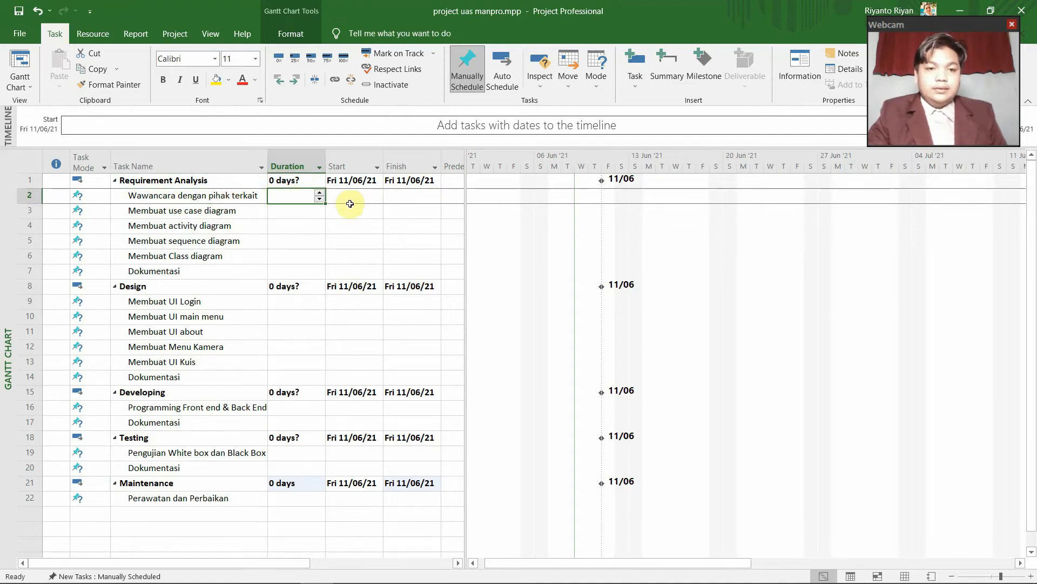
click(320, 193)
click(319, 193)
click(299, 213)
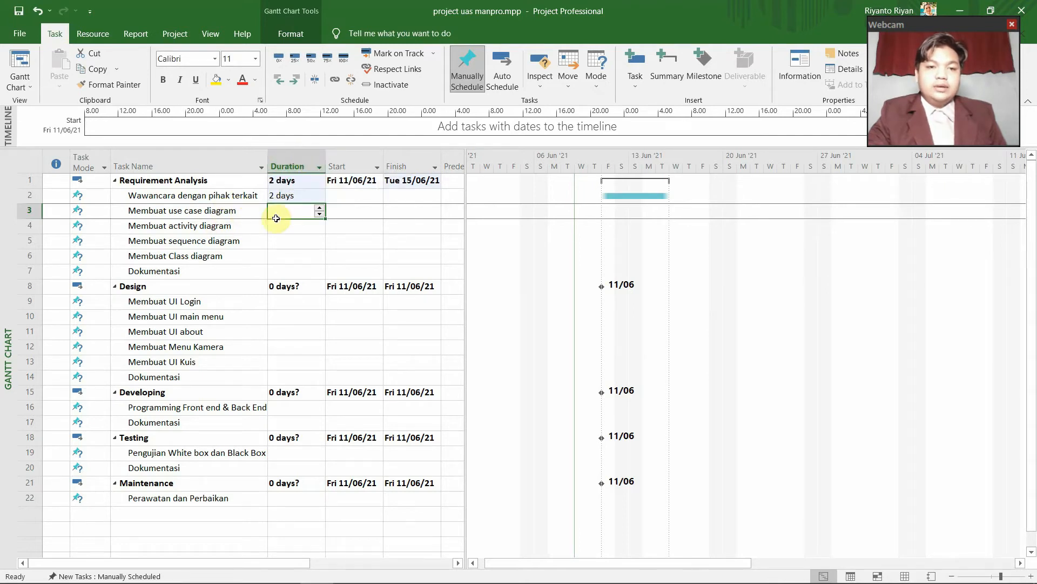
click(320, 207)
key(Return)
double_click(320, 222)
key(Return)
Set the durations of Membuat sequence diagram to 2 days, Membuat Class diagram to 1 day and the Requirement Analysis Dokumentasi to 1 day
click(320, 238)
click(320, 237)
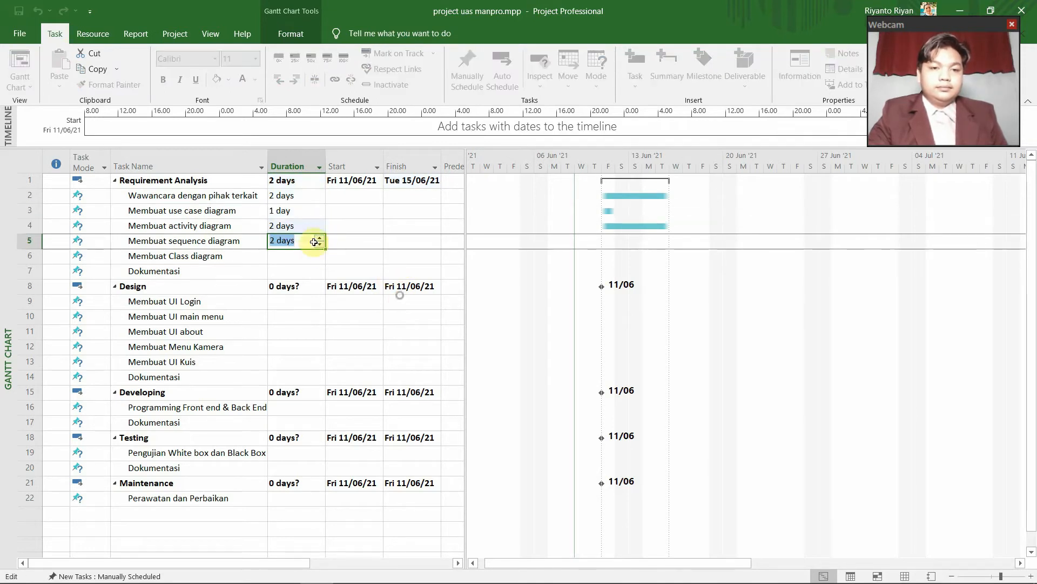
click(320, 253)
click(320, 252)
click(319, 269)
click(320, 270)
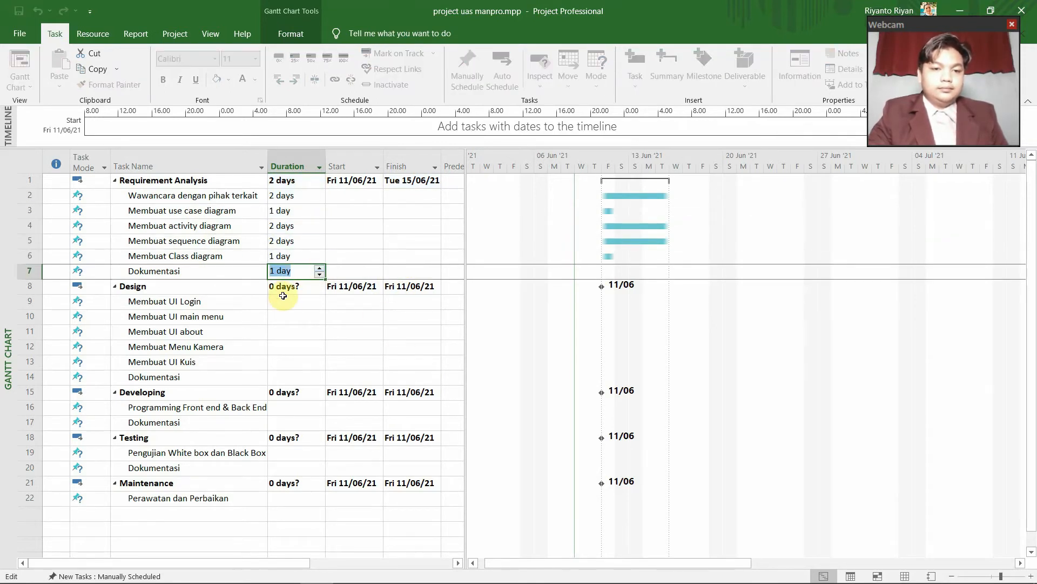
Set the durations of Membuat UI Login and Membuat UI main menu to 3 days each and Membuat UI about to 2 days
click(296, 303)
text(3)
key(Return)
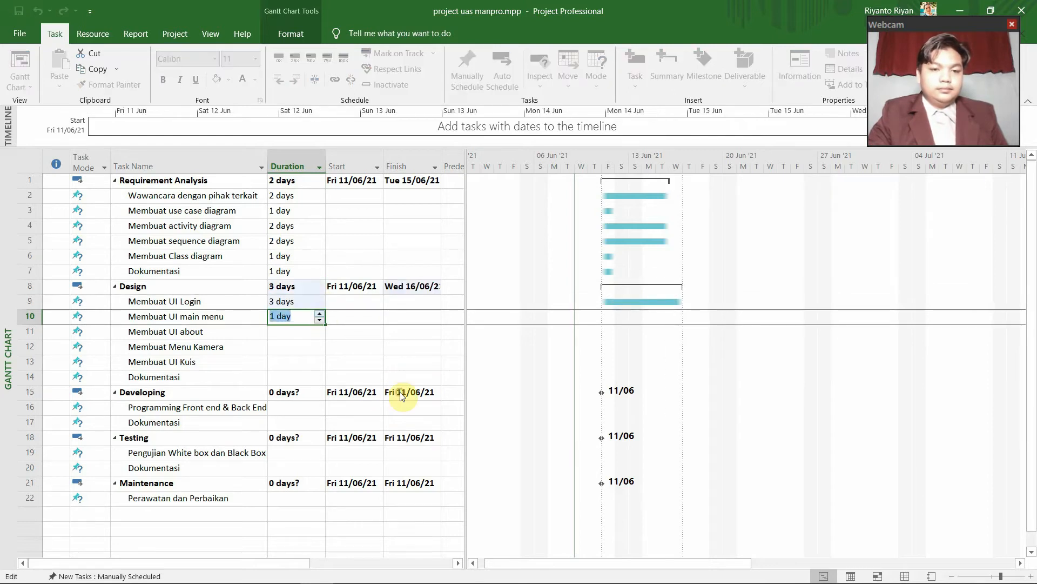
click(320, 329)
double_click(320, 329)
Set the durations of Membuat Menu Kamera to 2 days, Membuat UI Kuis to 3 days and the Design phase's Dokumentasi to 1 day
click(318, 344)
double_click(319, 343)
click(319, 359)
triple_click(320, 359)
click(320, 374)
click(320, 373)
Set the durations of Programming Front end & Back End to 15 days and the Developing phase's Dokumentasi to 2 days
double_click(320, 404)
click(683, 406)
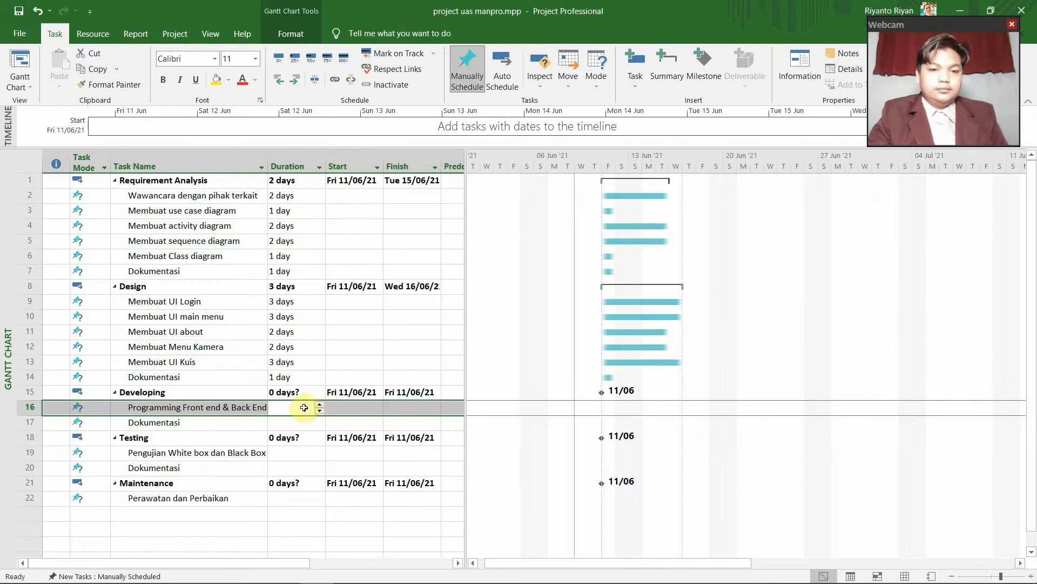
triple_click(320, 404)
click(319, 404)
triple_click(320, 404)
click(315, 420)
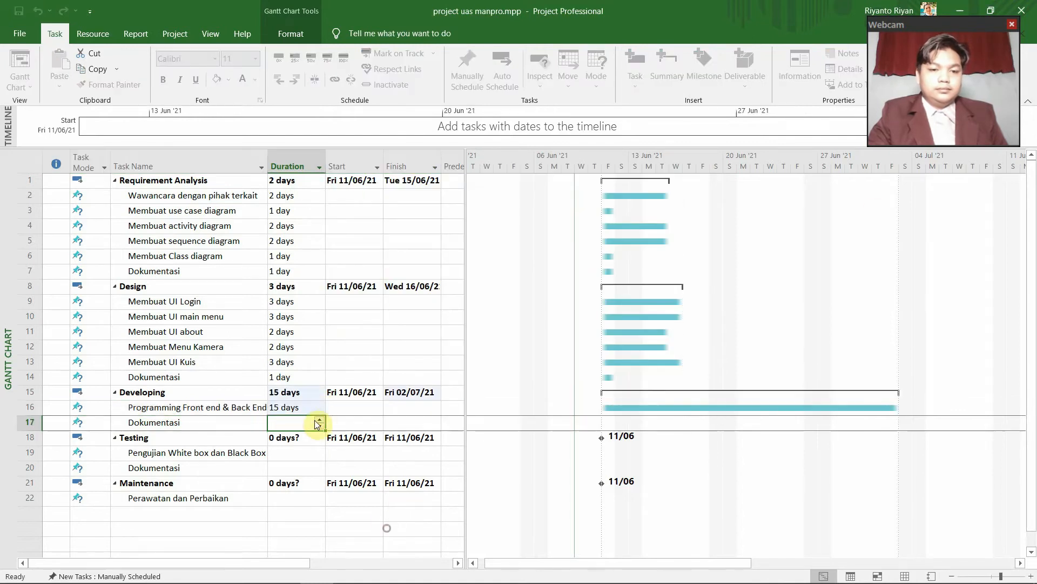
double_click(319, 419)
Set the durations of Pengujian White box dan Black Box to 2 days and the Testing phase's Dokumentasi to 1 day
click(321, 451)
double_click(320, 450)
click(318, 465)
double_click(319, 464)
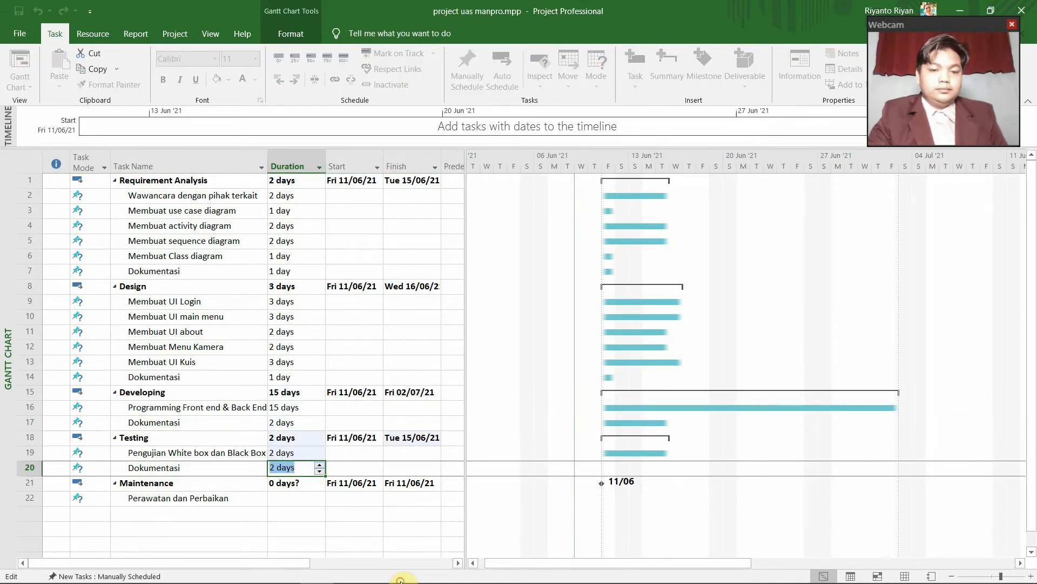
click(321, 470)
Set the duration of Perawatan dan Perbaikan under Maintenance to 4 days
click(309, 498)
double_click(320, 496)
double_click(320, 495)
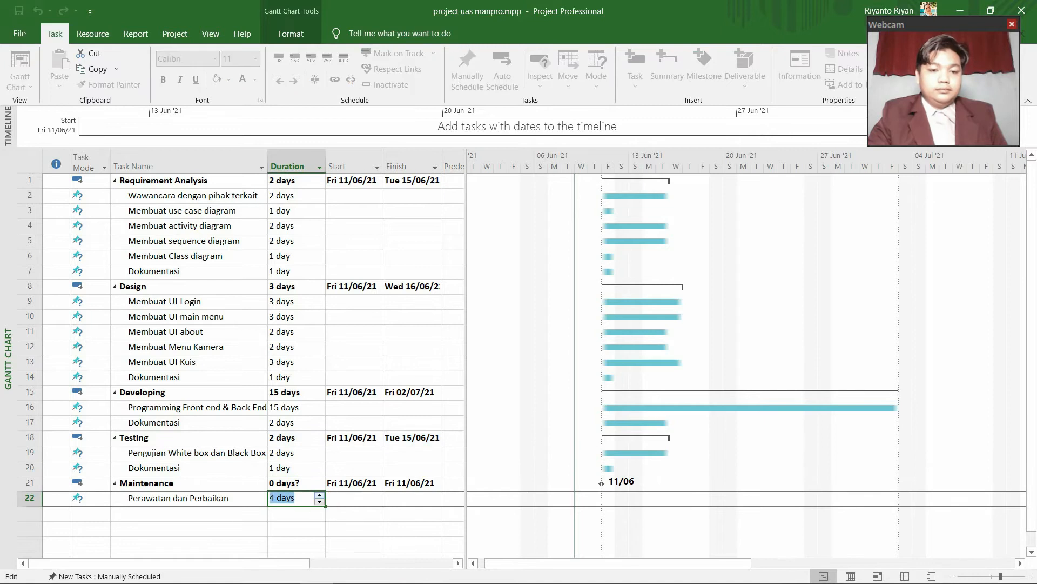
click(317, 510)
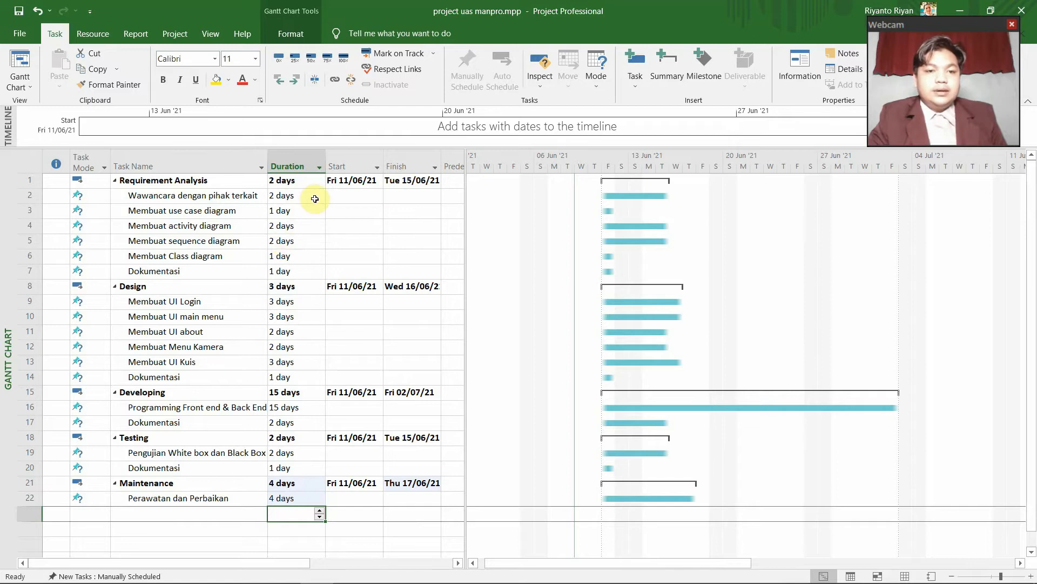
Show the project summary task above all the phases in the task list
scroll(376, 41, down, 6)
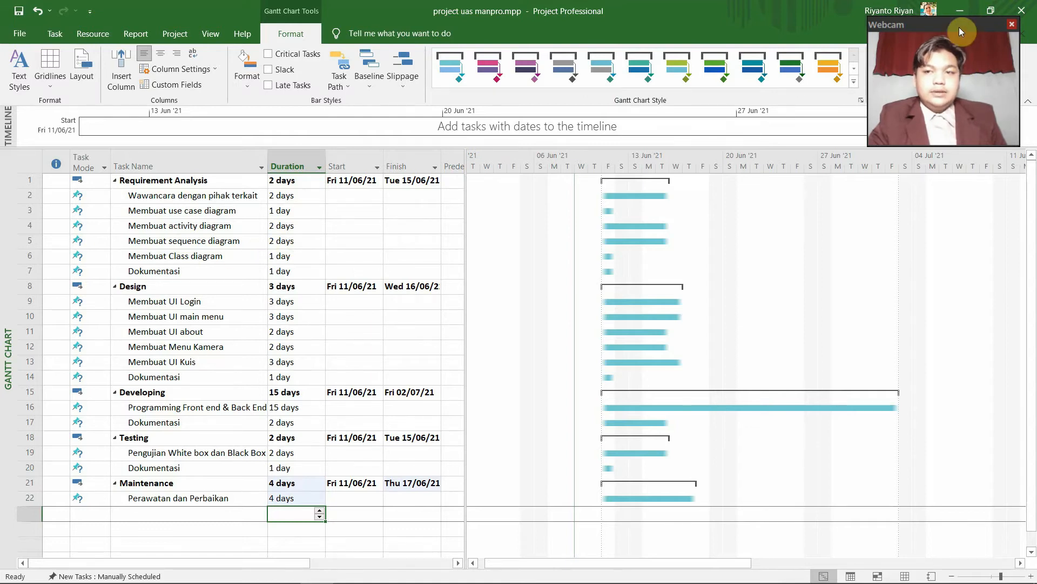
drag(954, 26, 954, 170)
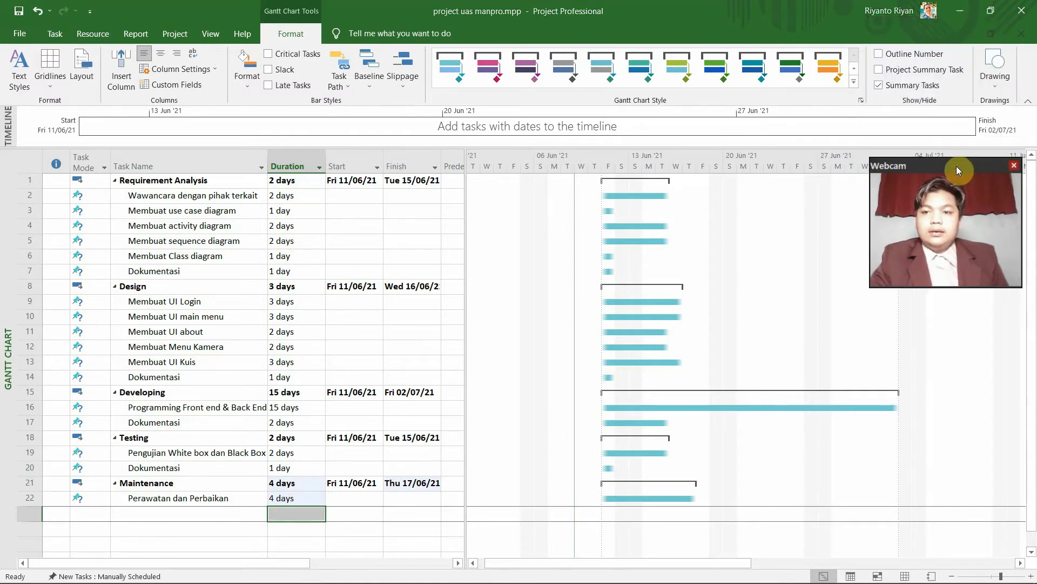
click(880, 70)
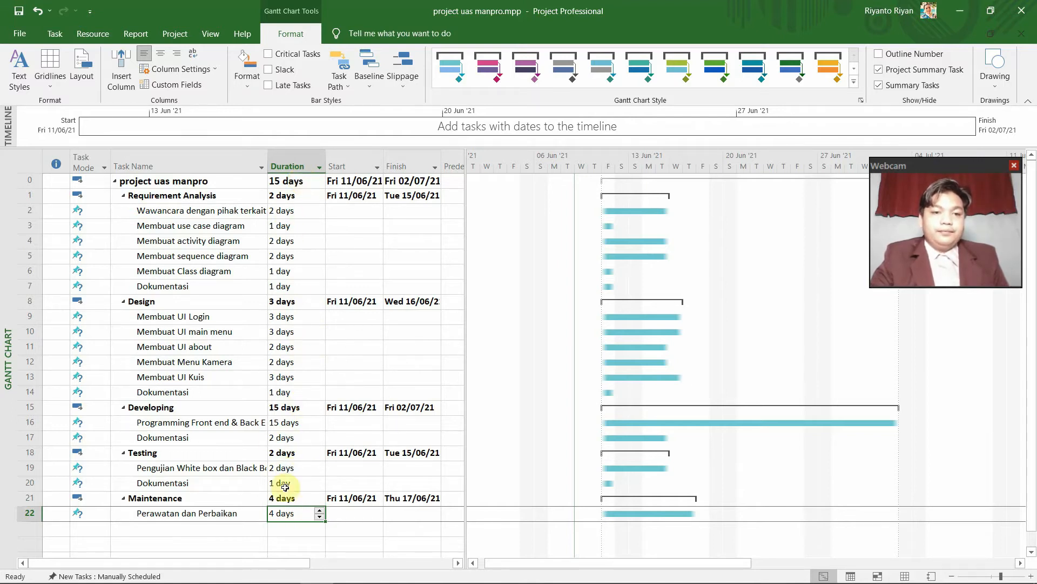
Show outline numbers in front of the task names
click(879, 54)
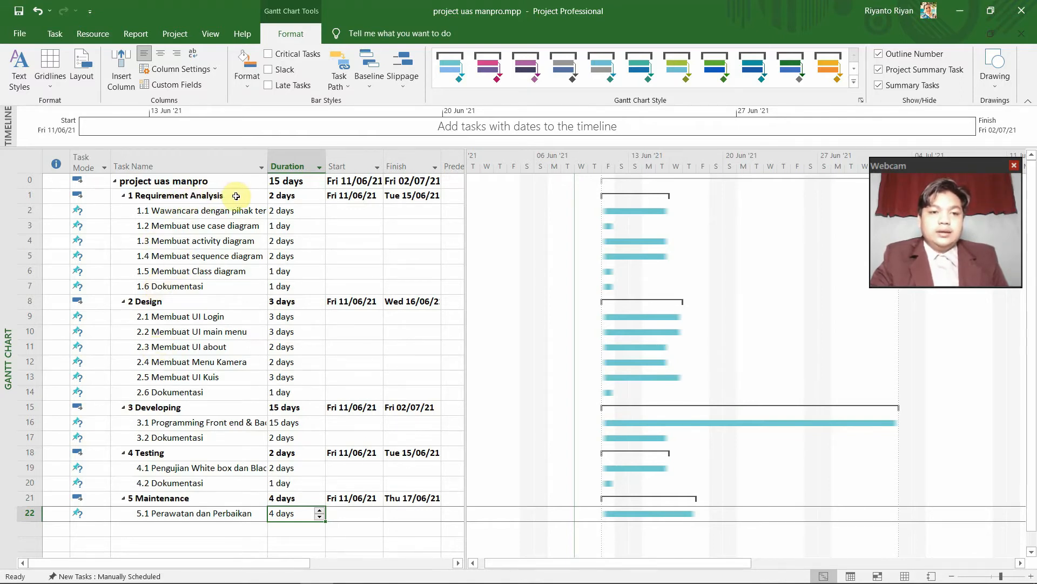
click(172, 195)
click(161, 300)
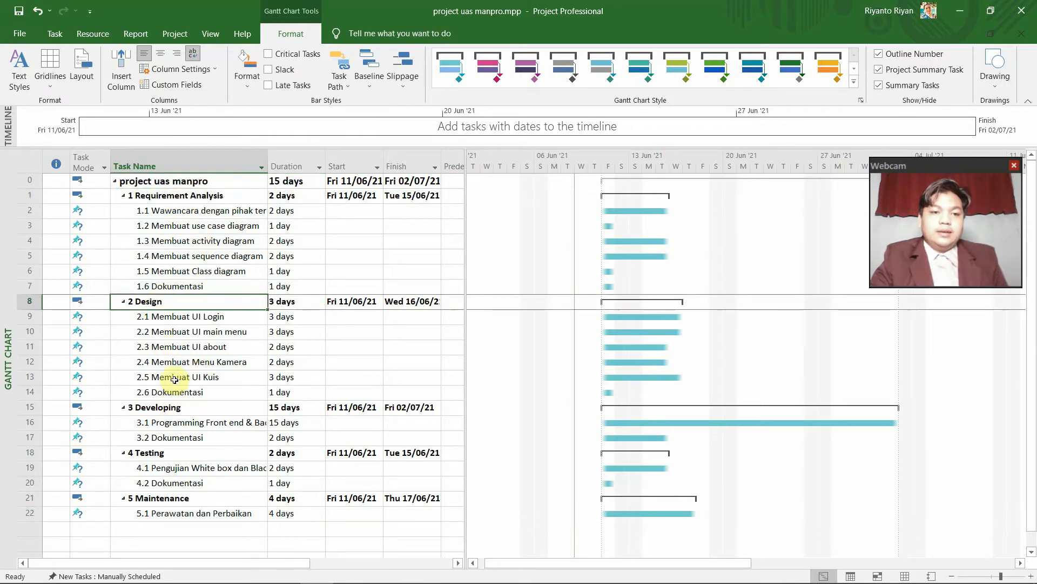
click(162, 250)
click(199, 216)
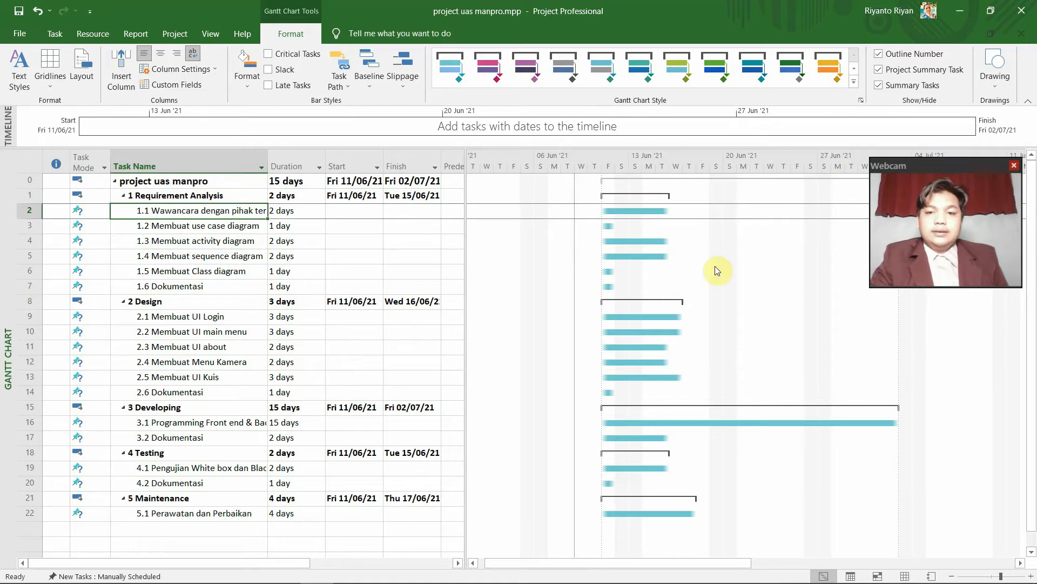
Widen the task table until the whole Predecessors column is in view
drag(465, 273, 488, 274)
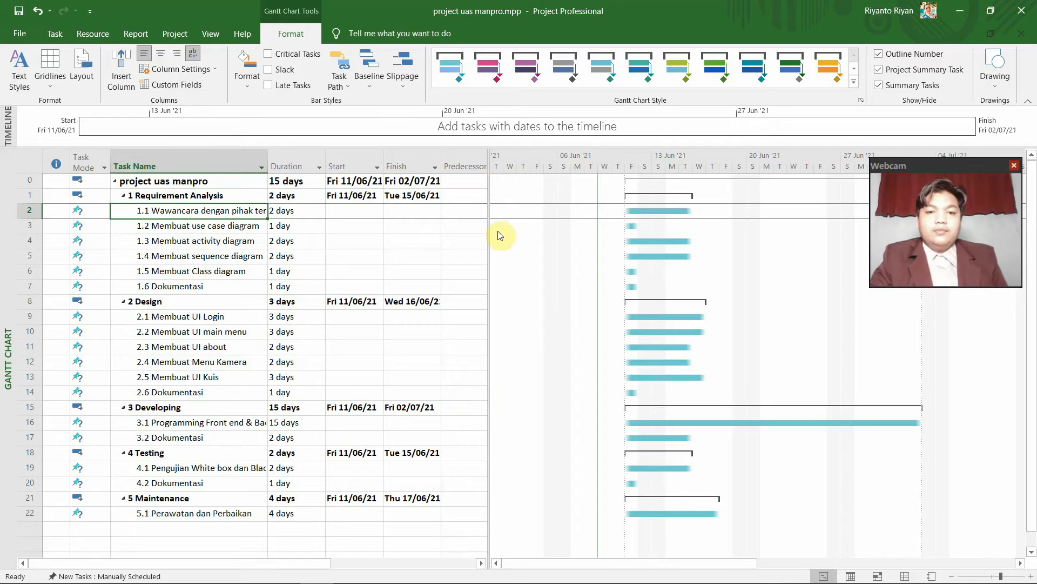
drag(489, 201, 521, 202)
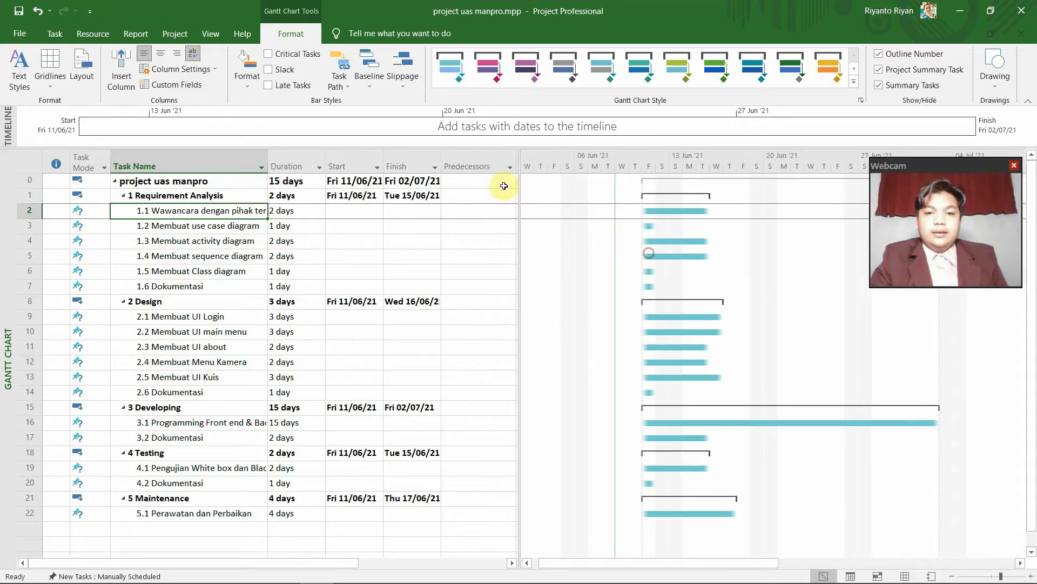
click(477, 168)
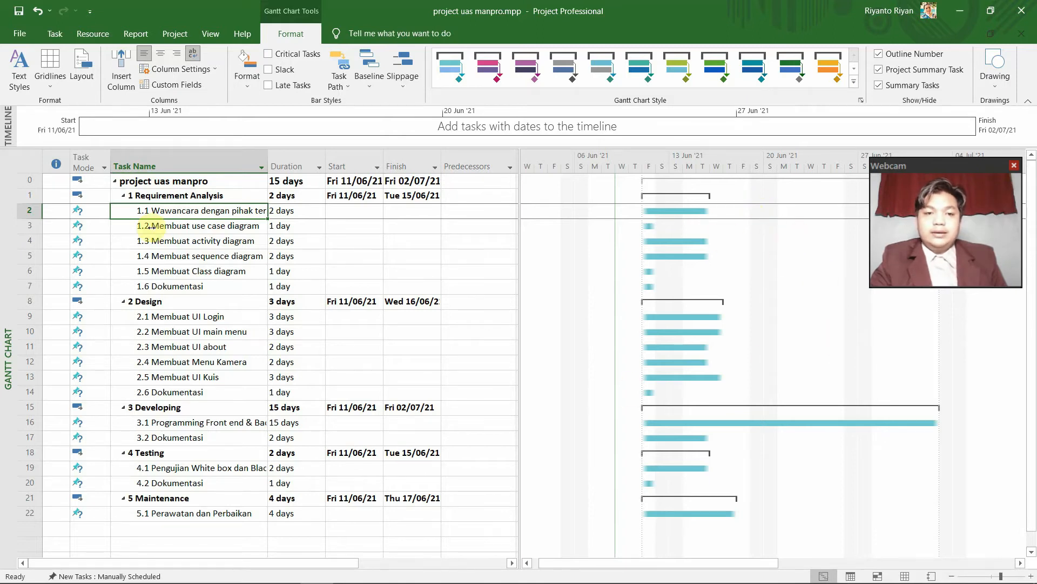
click(476, 170)
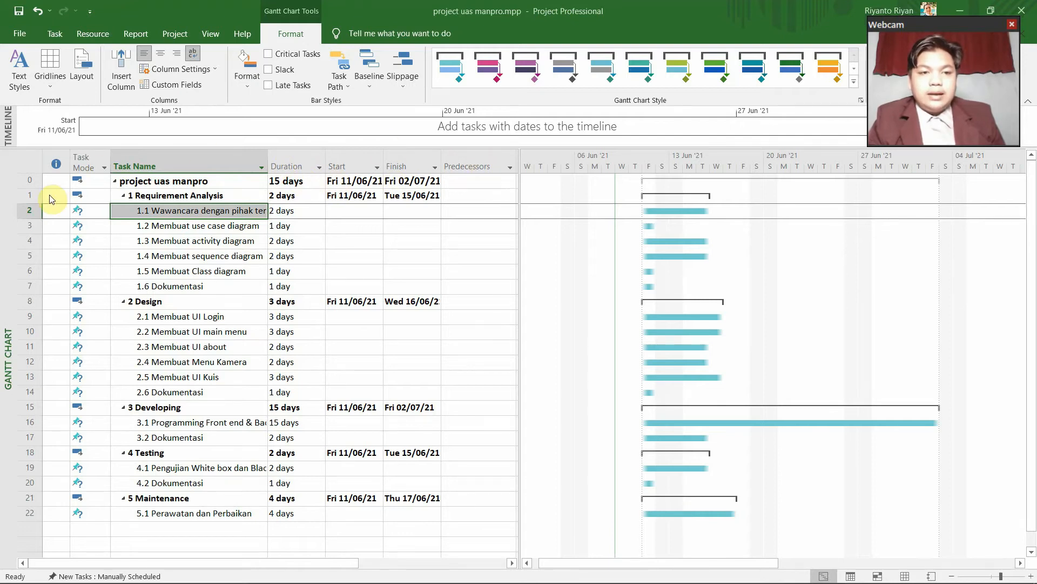
drag(199, 277, 157, 227)
click(155, 240)
click(209, 256)
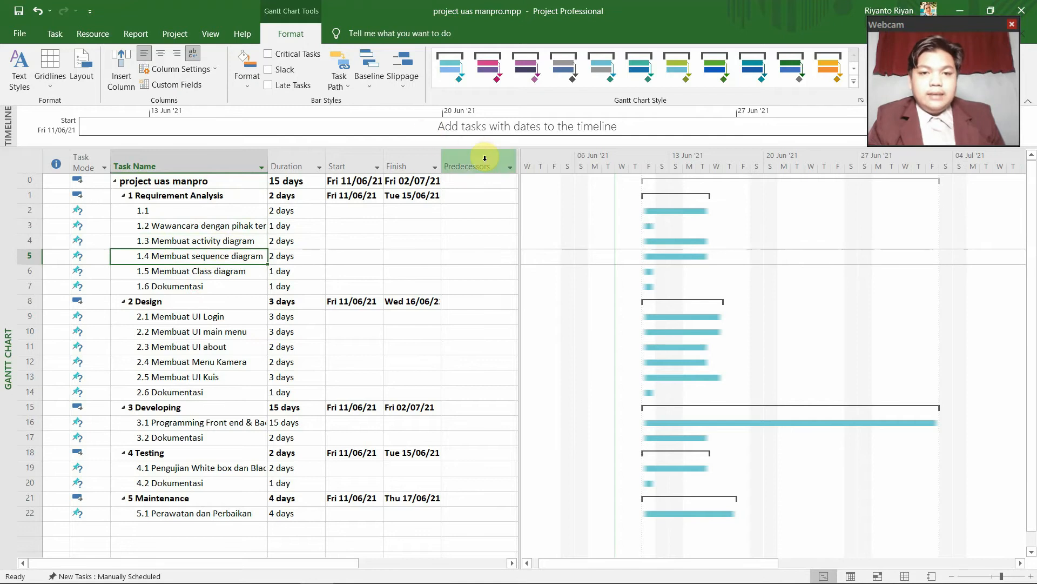
Fit the Task Name column to its longest entry and extend the table to show the full Predecessors column
double_click(268, 158)
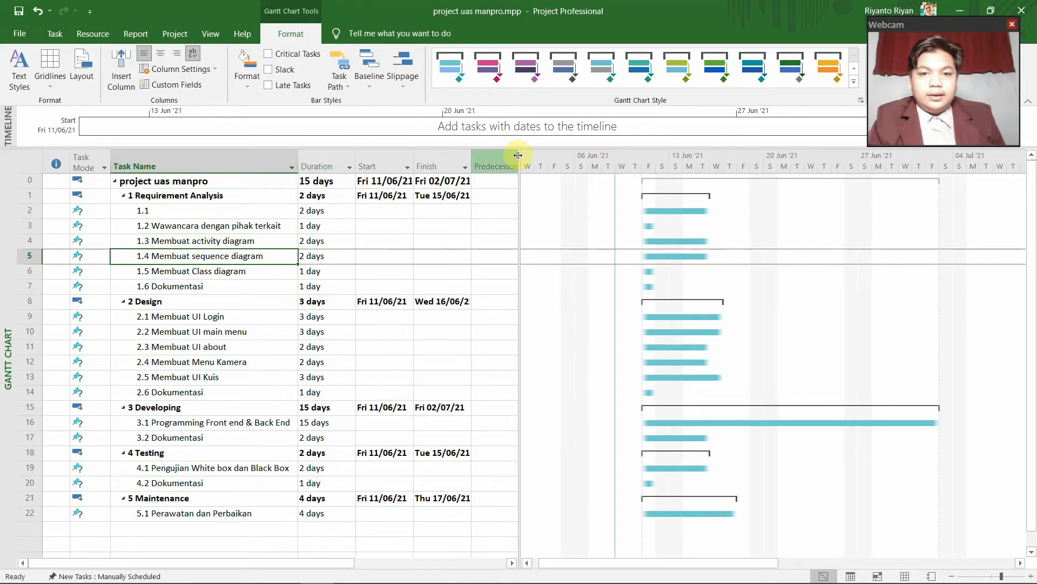
drag(530, 157, 549, 157)
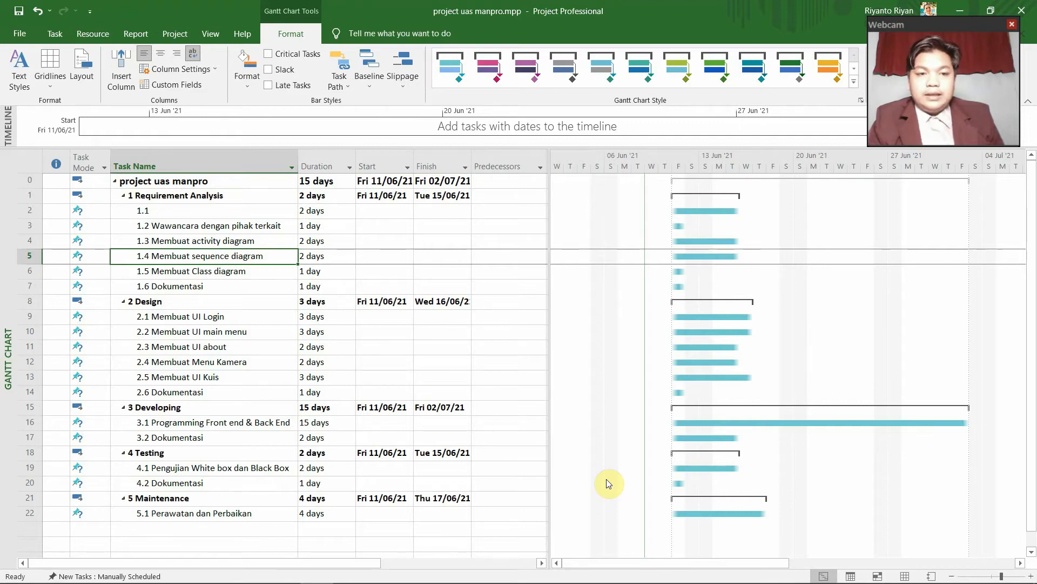
Undo the column and table widening, the accidental overwriting of task names and the outline numbering
click(203, 224)
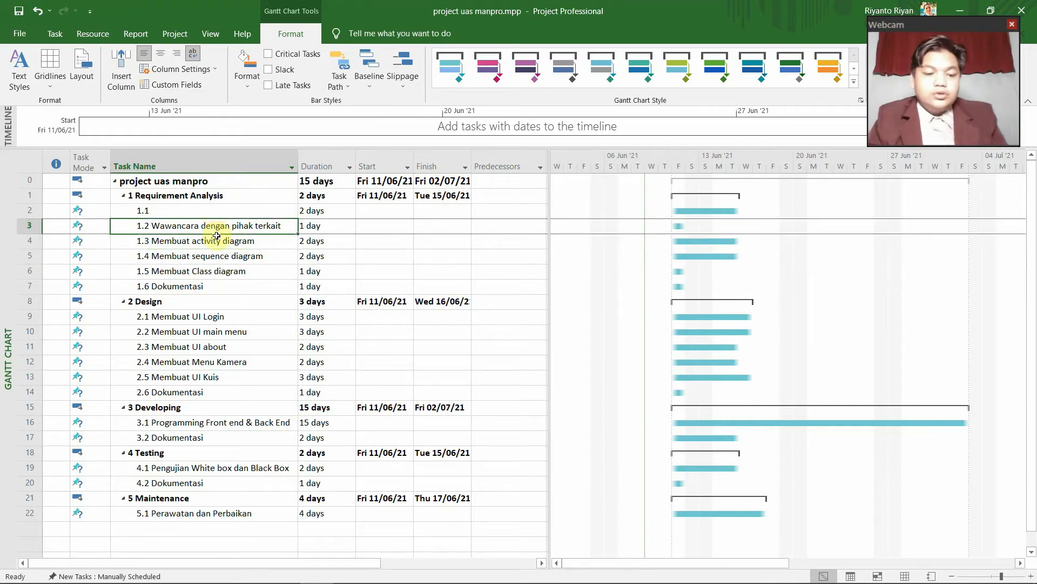
key(ctrl+z)
key(ctrl+z)
key(ctrl+z)
key(ctrl+z)
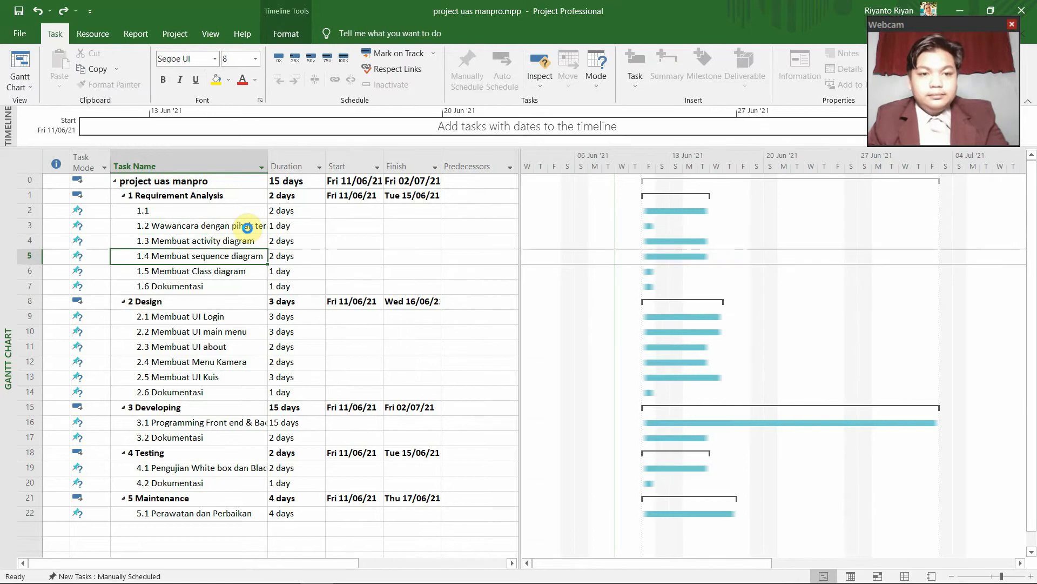
key(ctrl+z)
key(ctrl+z)
key(ctrl+z)
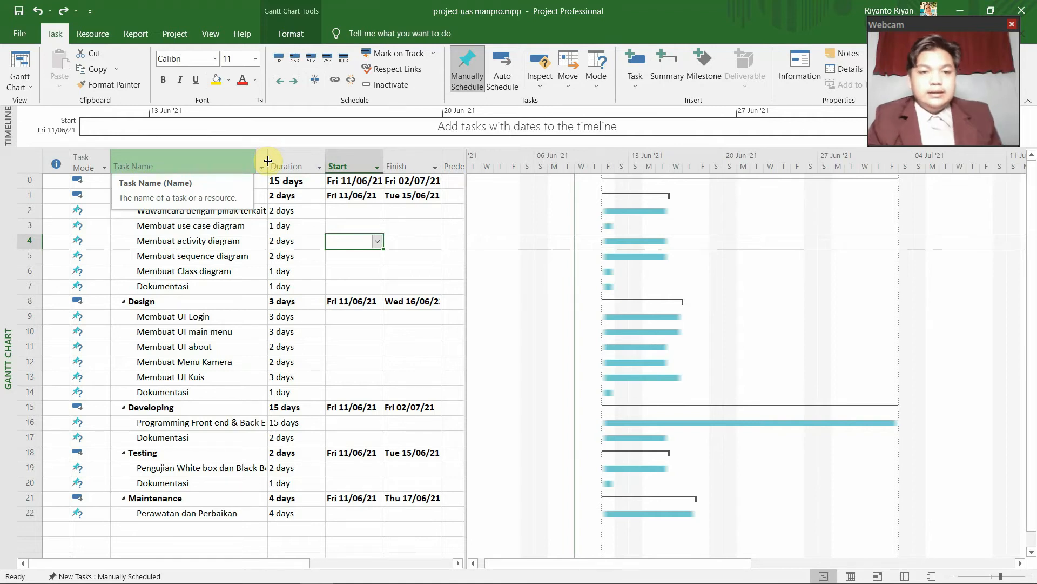
Autofit the Task Name column to the unnumbered task names and widen the table until the Predecessors column is fully shown
double_click(267, 162)
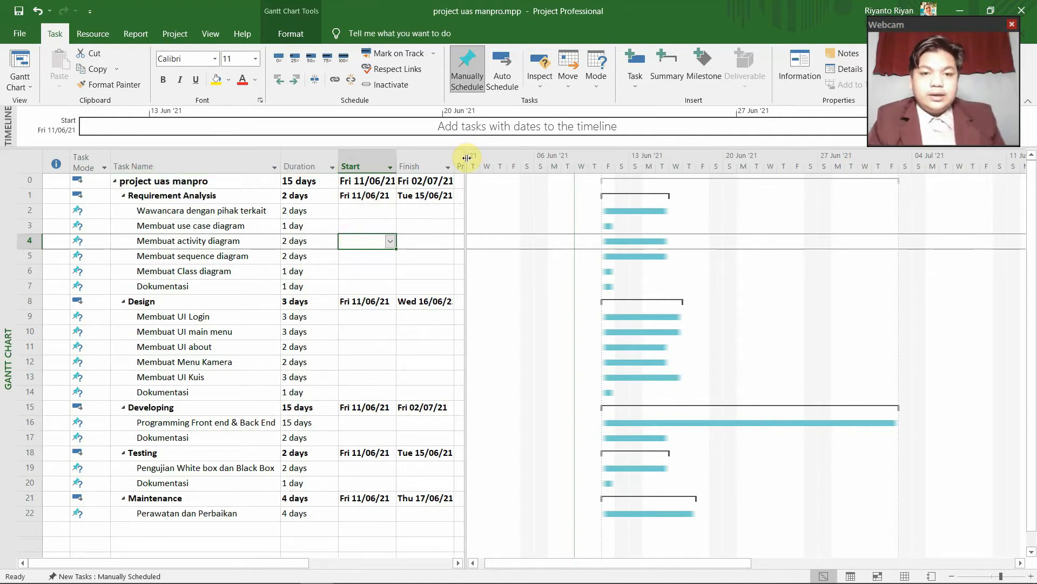
drag(467, 159, 515, 162)
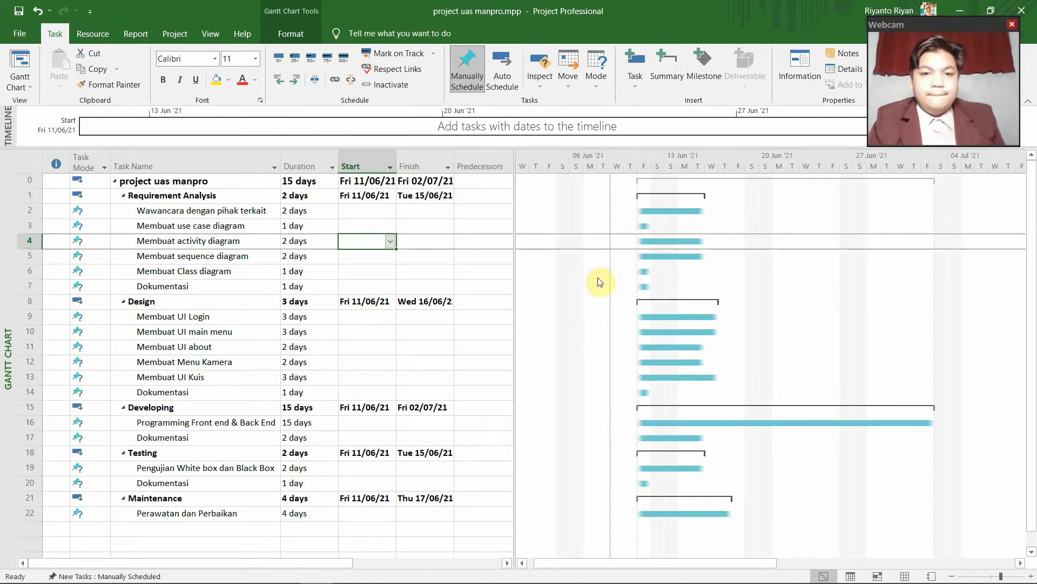
drag(515, 156, 527, 161)
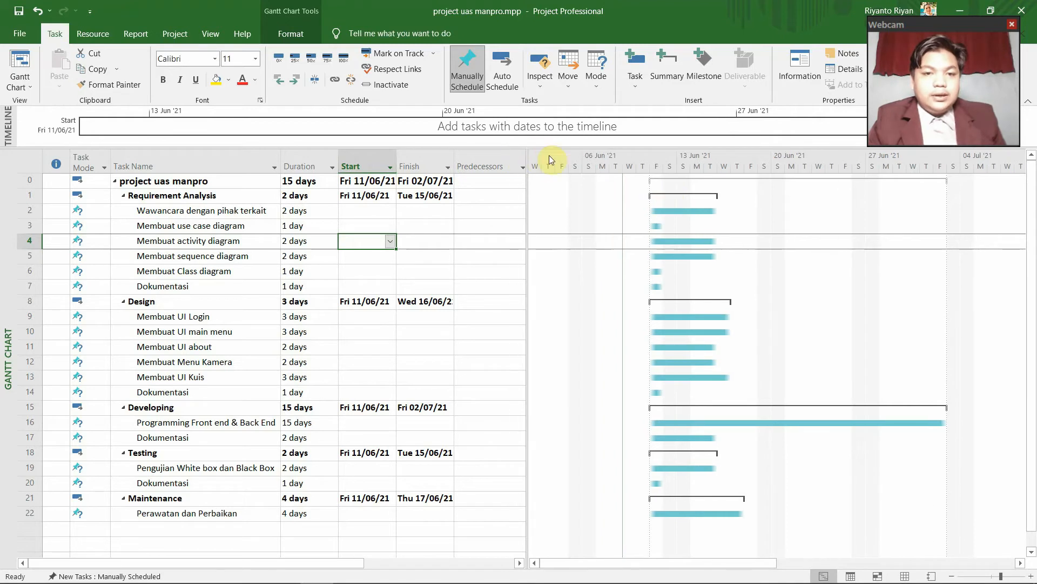
click(217, 227)
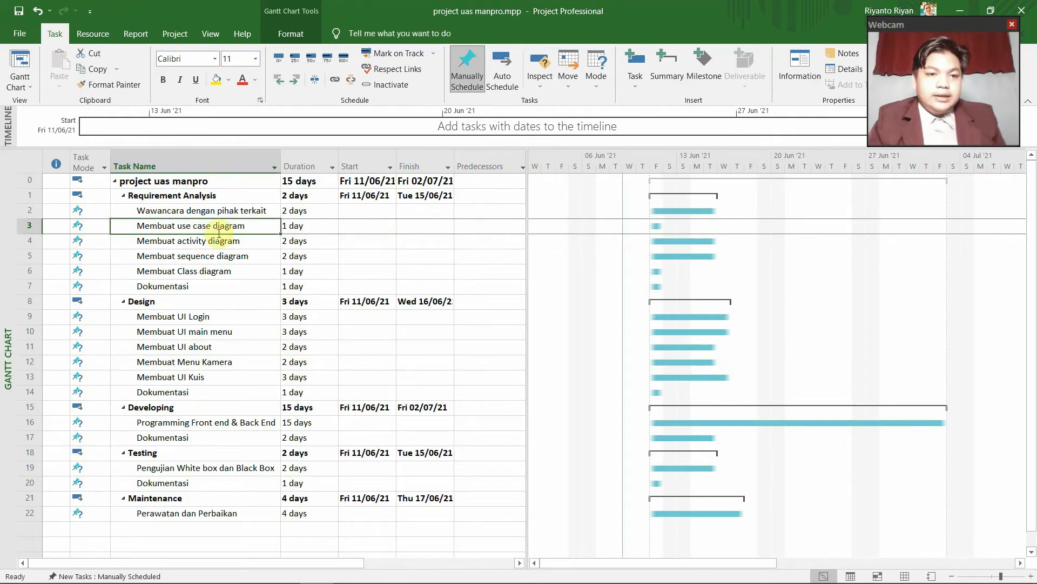
Turn on outline numbers for the task names
double_click(202, 214)
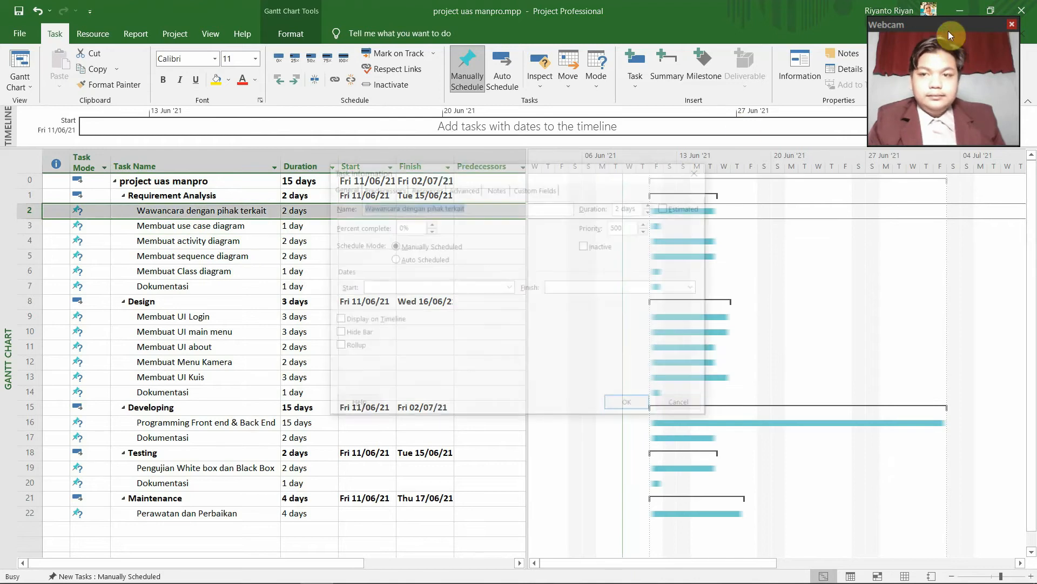
key(Escape)
drag(954, 34, 958, 135)
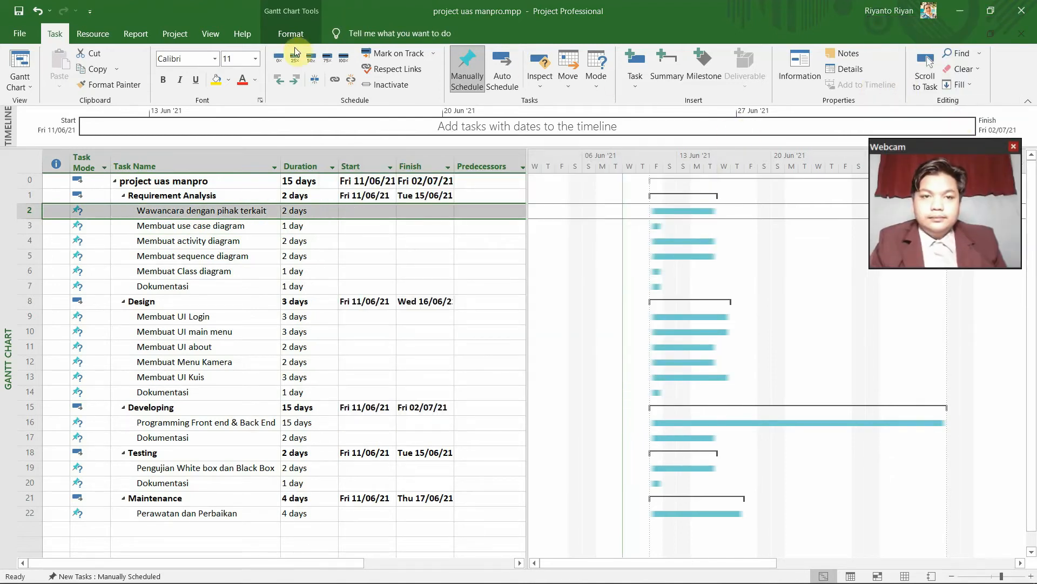
click(366, 46)
click(293, 32)
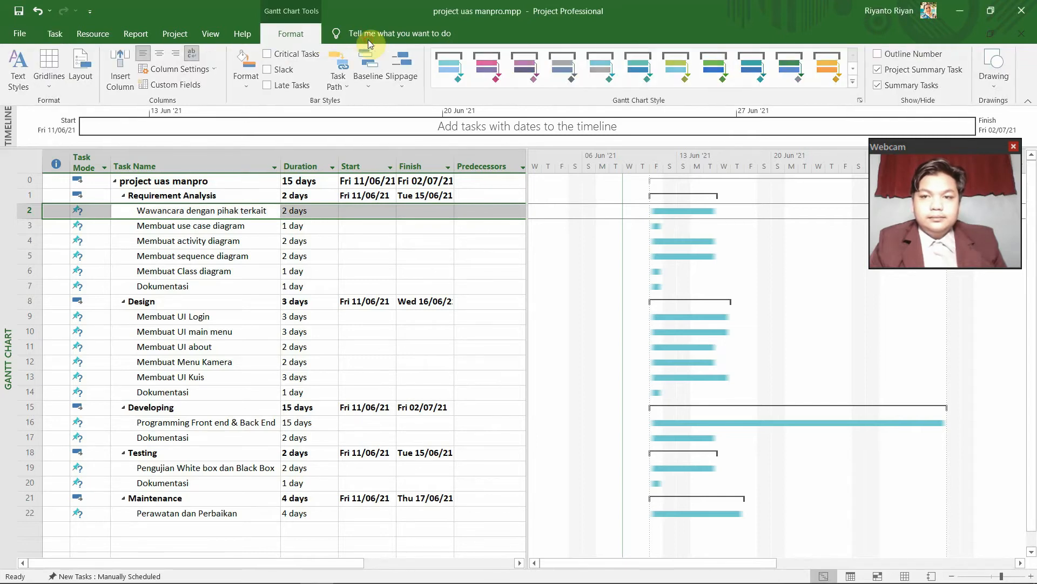
click(879, 54)
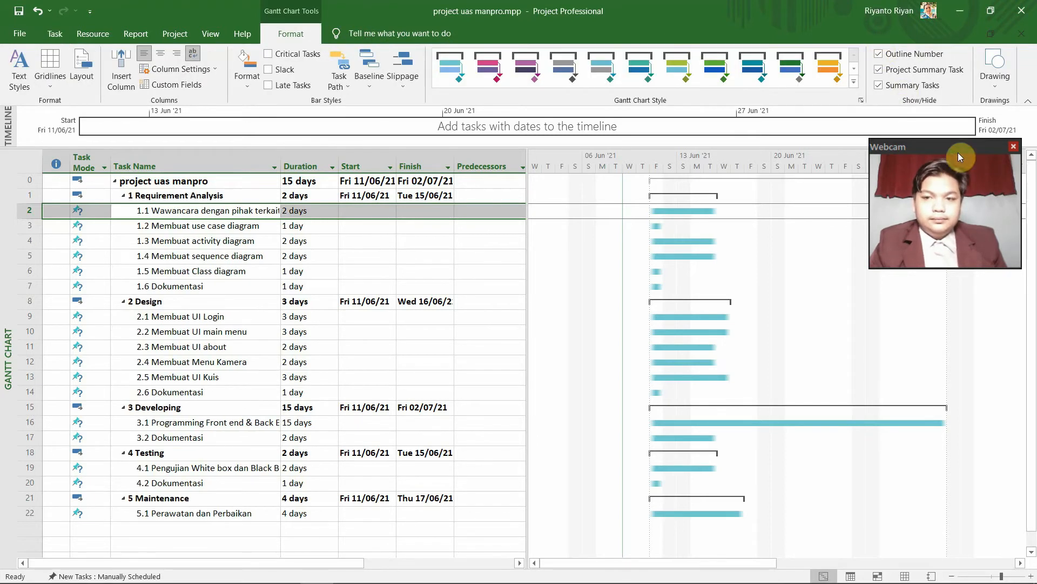
drag(940, 144, 946, 18)
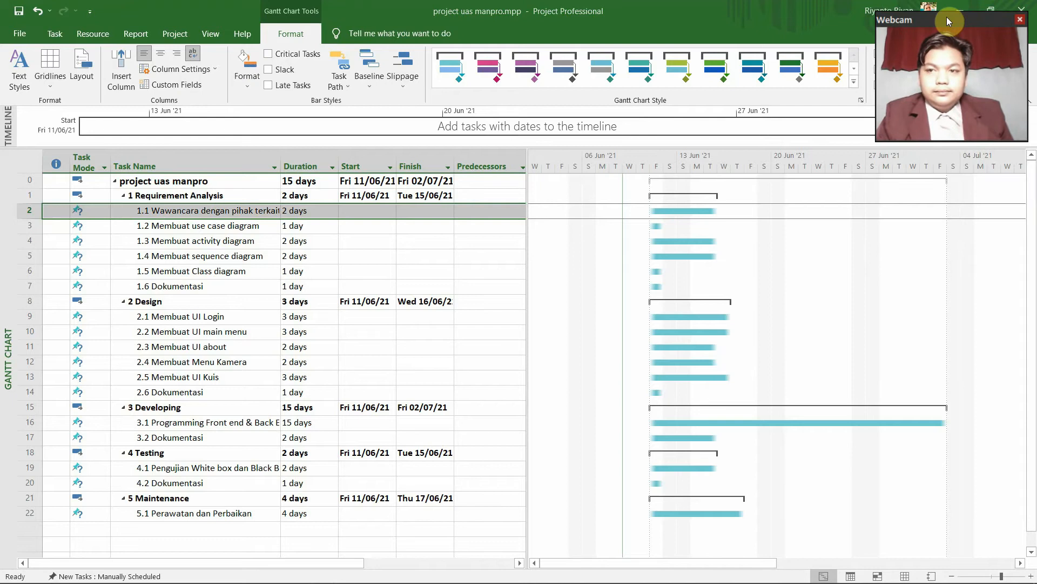
Widen the task table slightly and set task 2, Wawancara dengan pihak terkait, as the predecessor of Membuat use case diagram
click(219, 227)
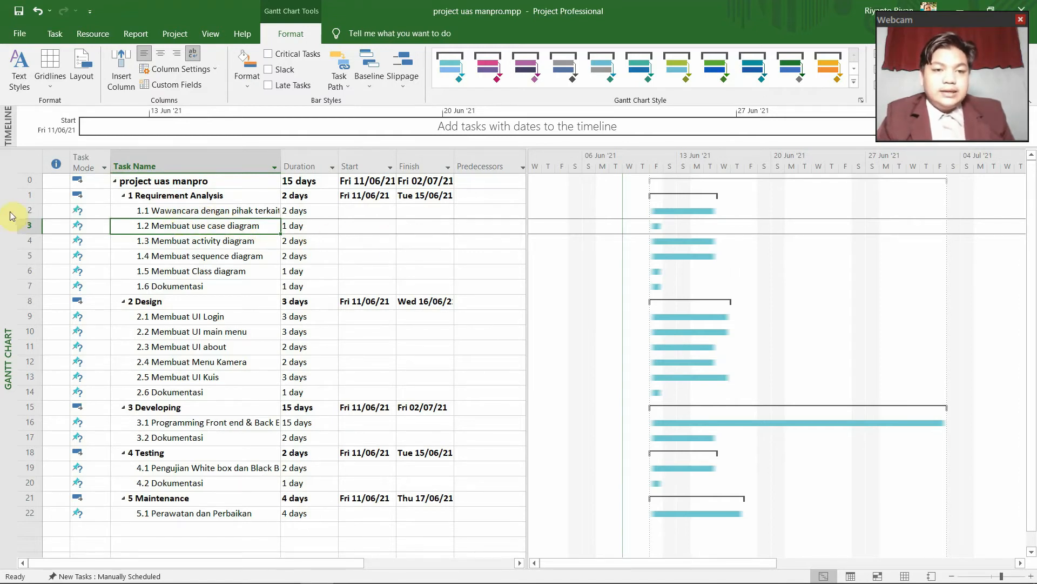
click(513, 226)
drag(528, 163, 669, 200)
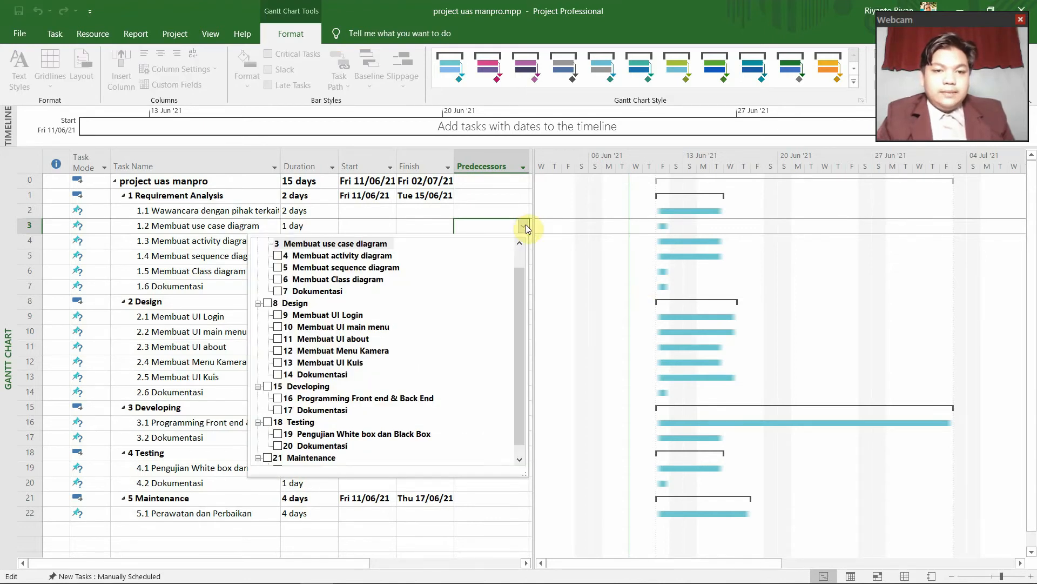
scroll(375, 303, up, 1)
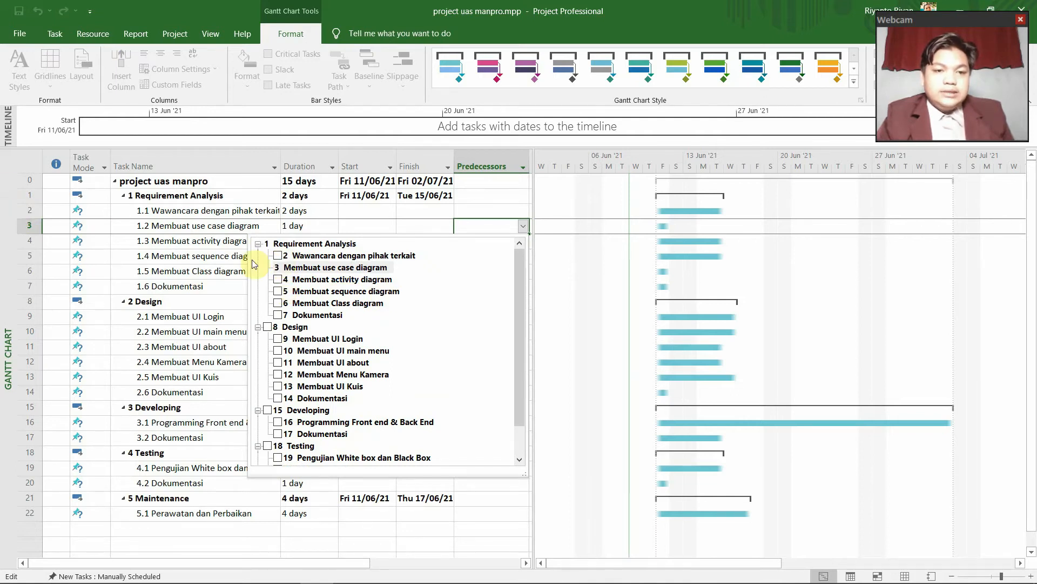
click(280, 257)
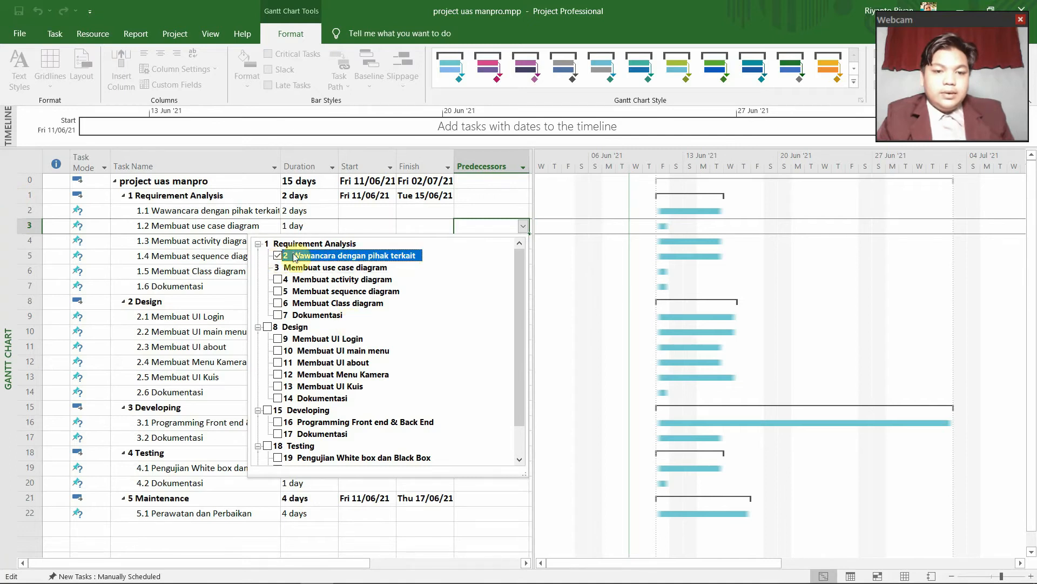
click(458, 222)
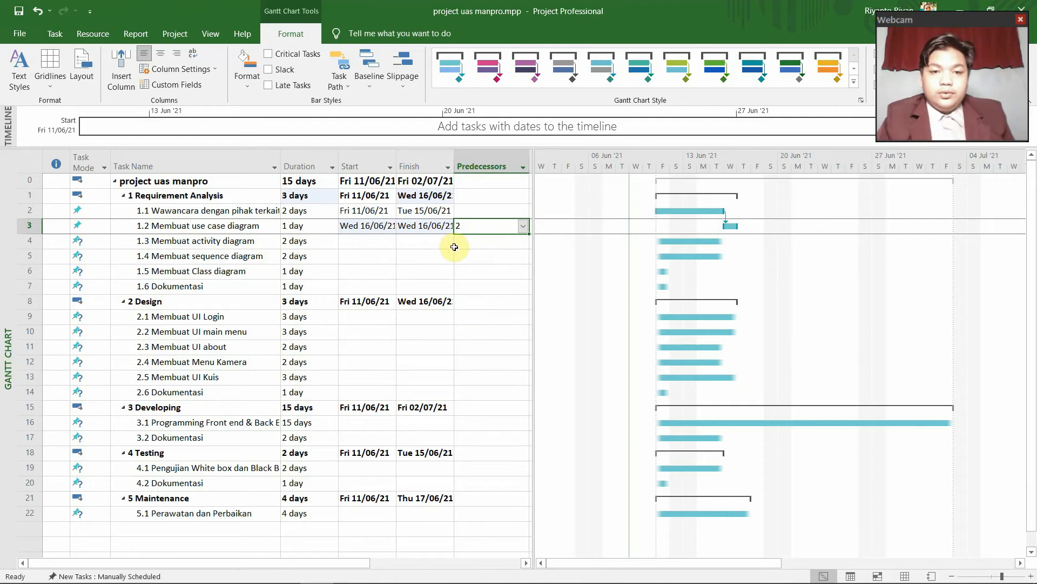
Set task 3, Membuat use case diagram, as the predecessor of Membuat activity diagram
click(368, 243)
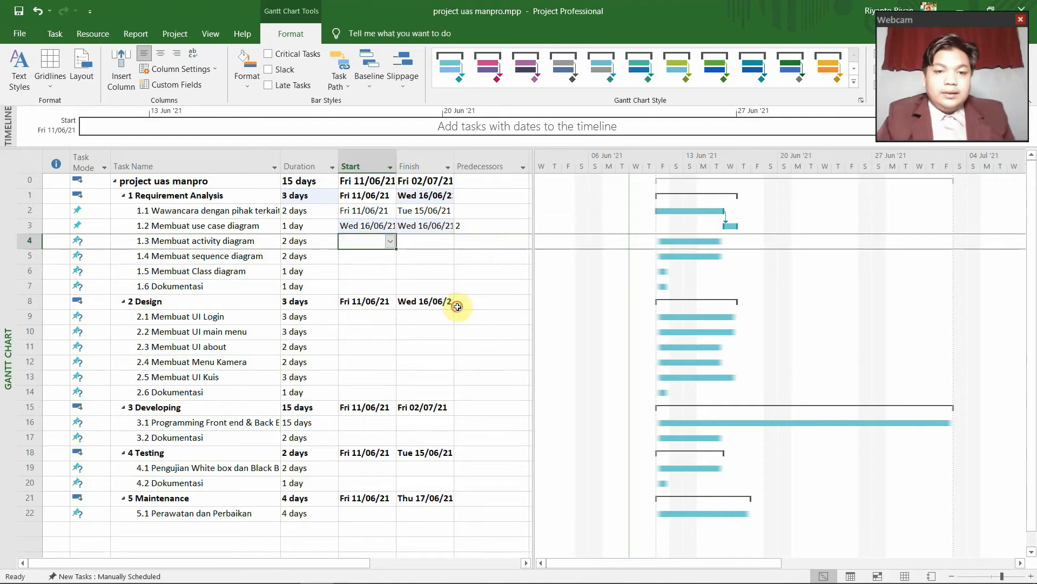
click(478, 247)
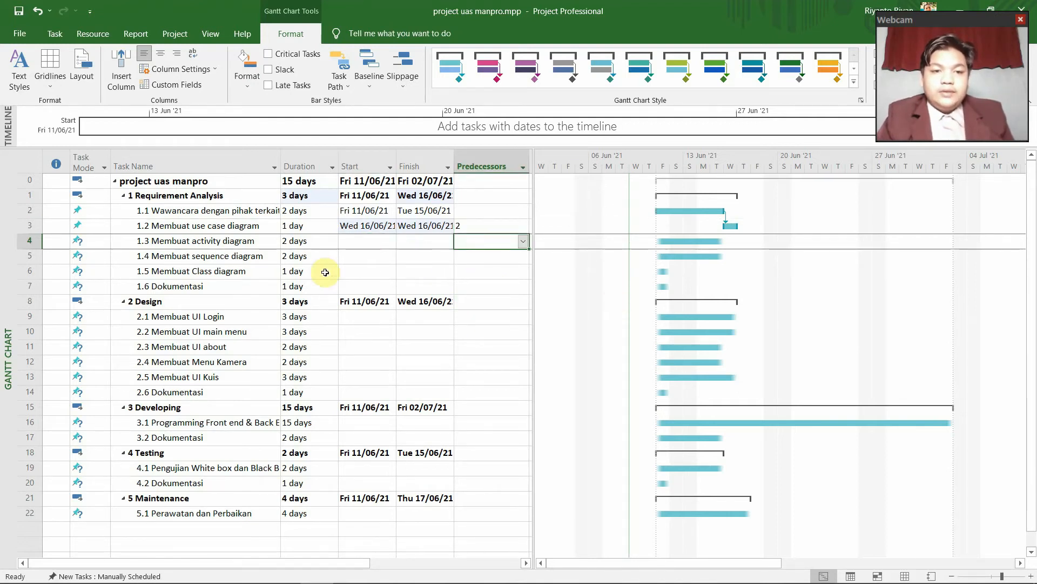
click(523, 241)
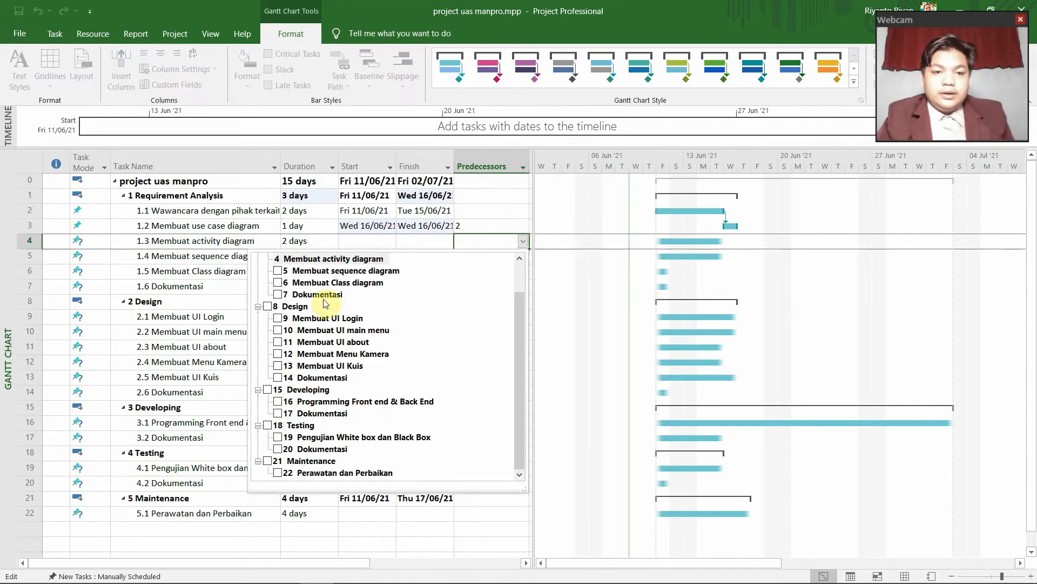
scroll(371, 360, up, 1)
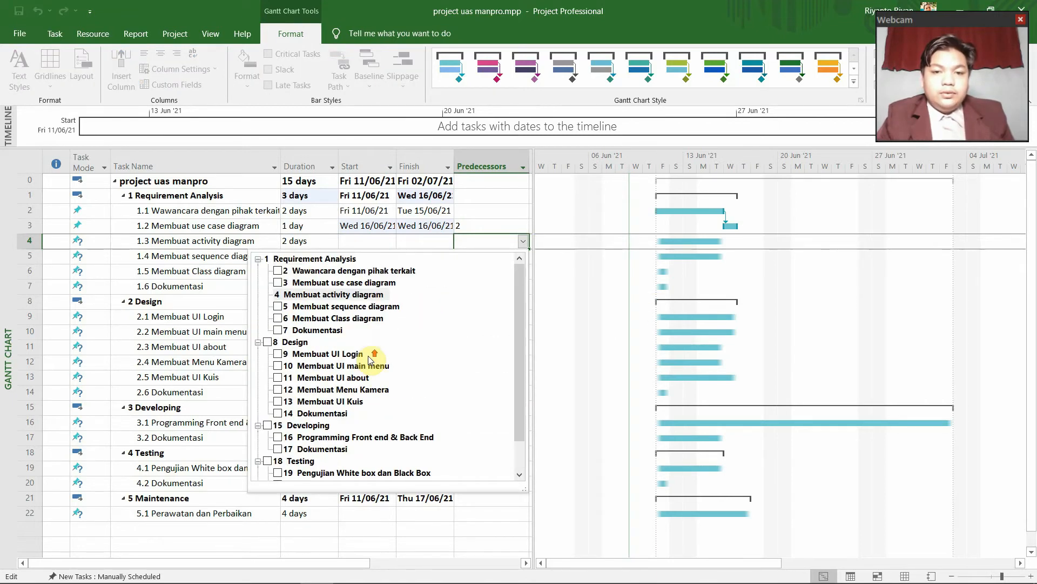
click(279, 284)
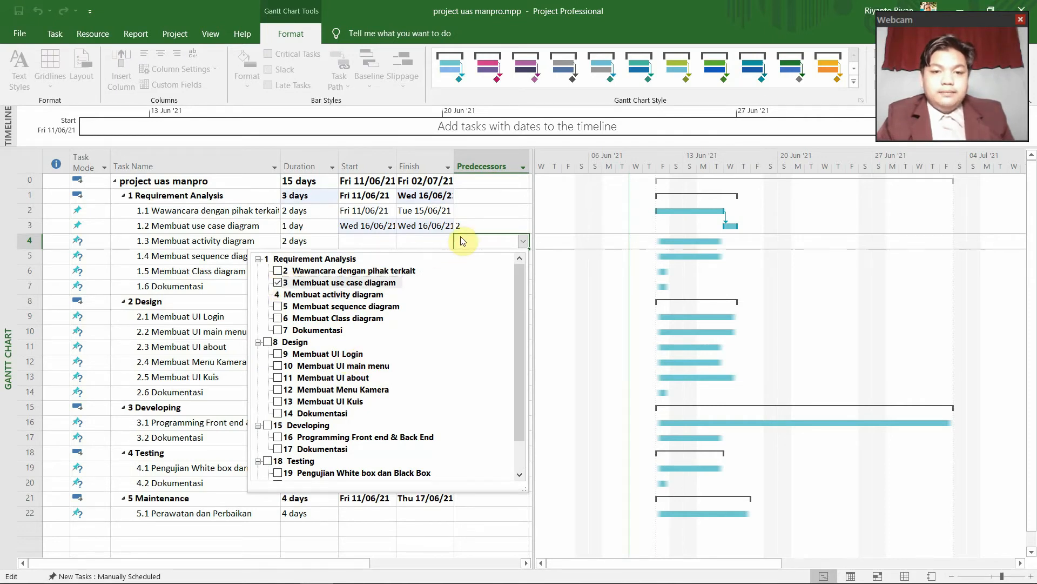
click(545, 301)
Set task 4, Membuat activity diagram, as the predecessor of Membuat sequence diagram
click(491, 256)
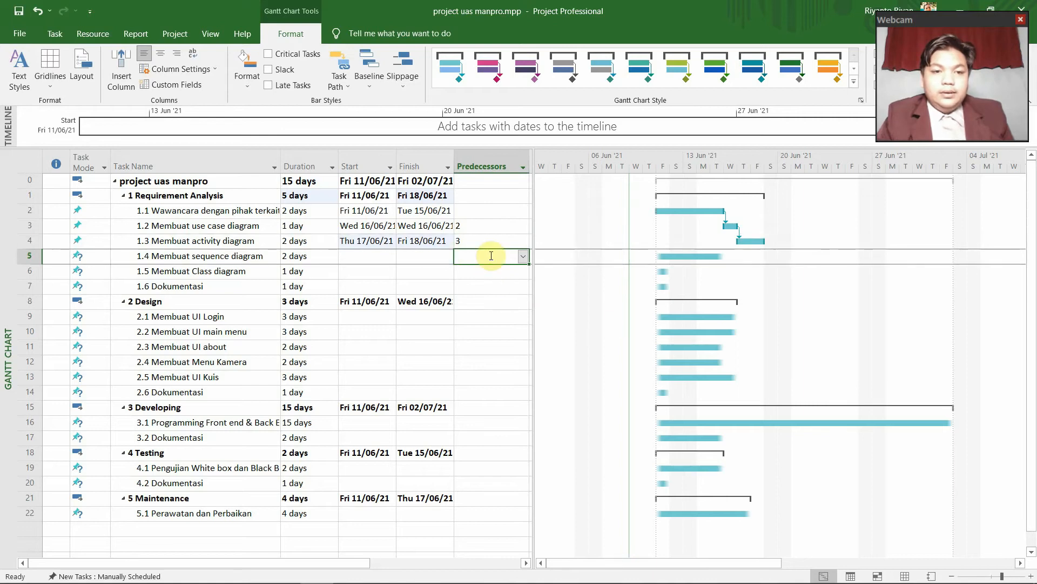
click(524, 257)
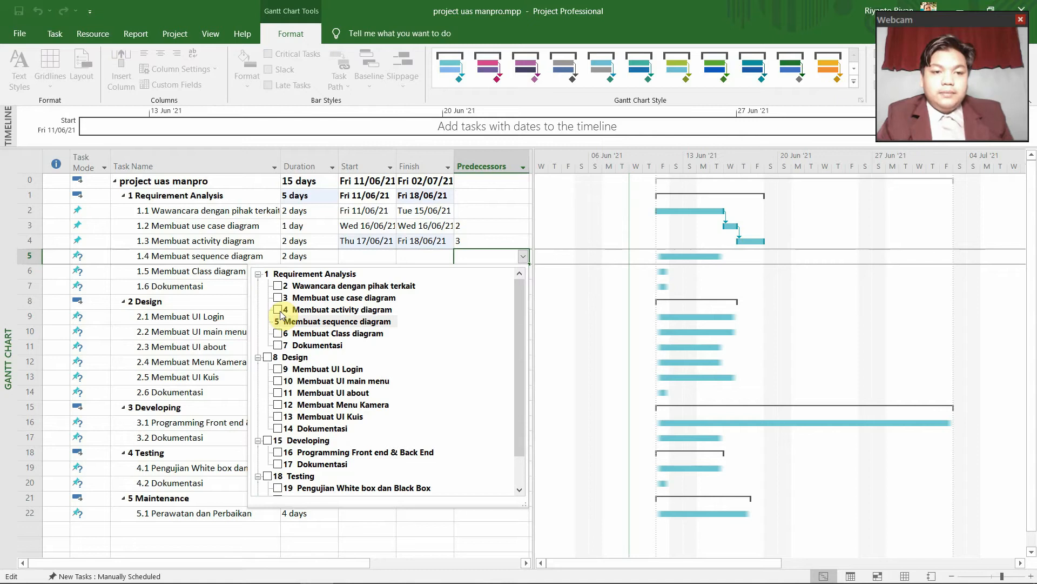
click(278, 310)
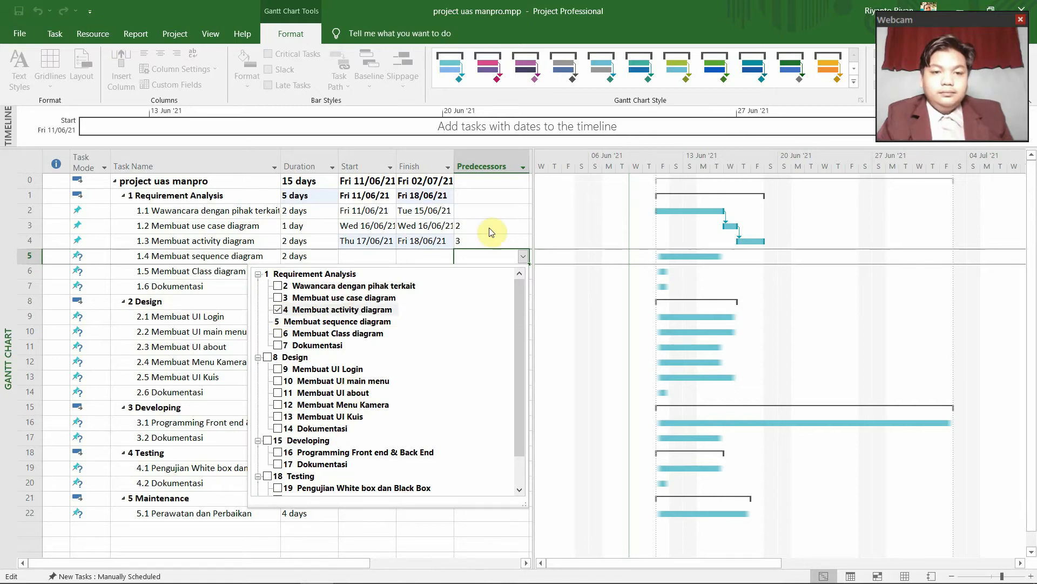
click(509, 256)
Set task 4, Membuat activity diagram, as the predecessor of Membuat Class diagram as well
click(470, 274)
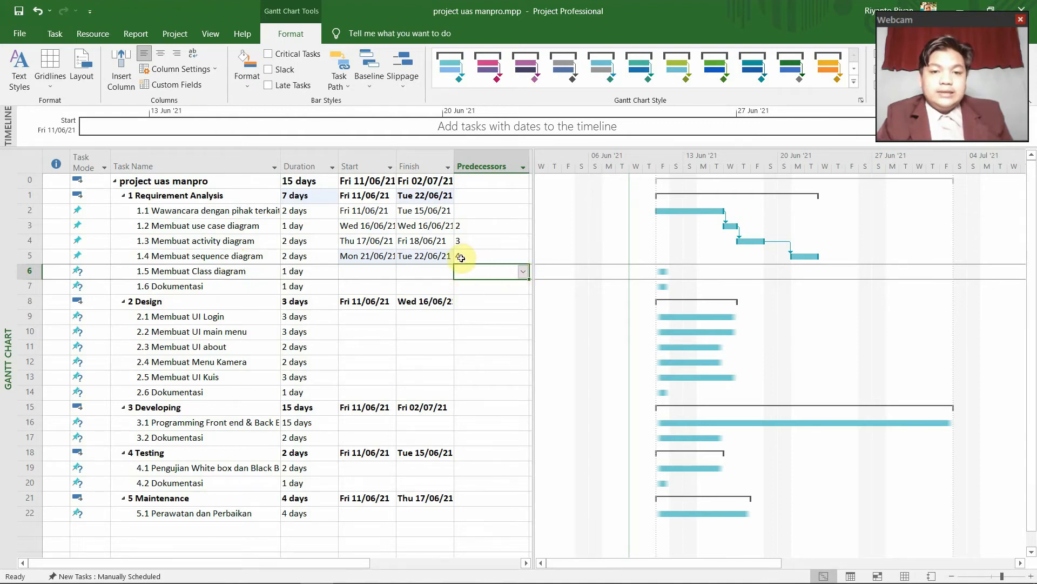
click(524, 272)
scroll(386, 350, up, 1)
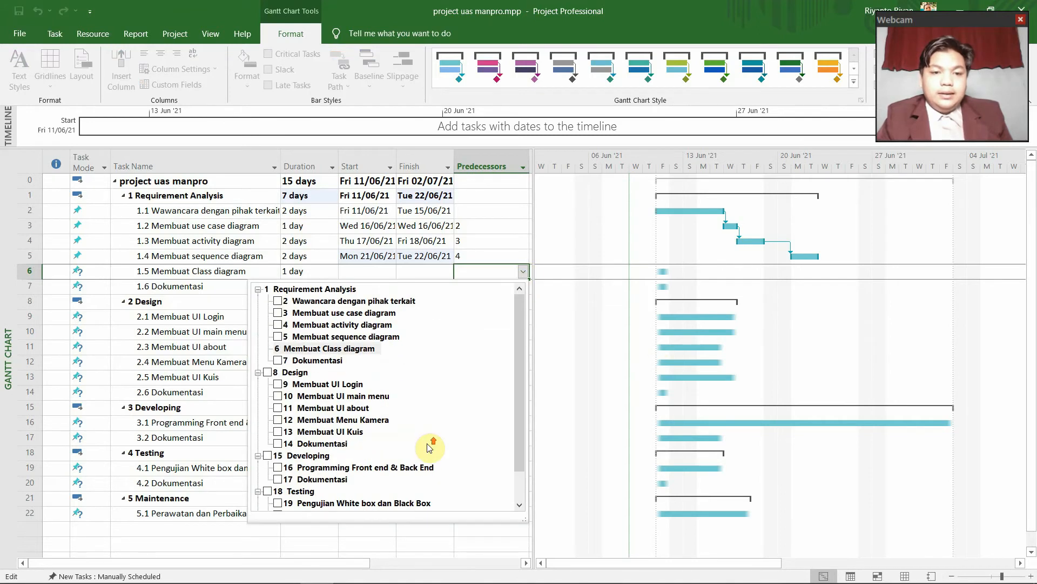
click(278, 326)
click(589, 313)
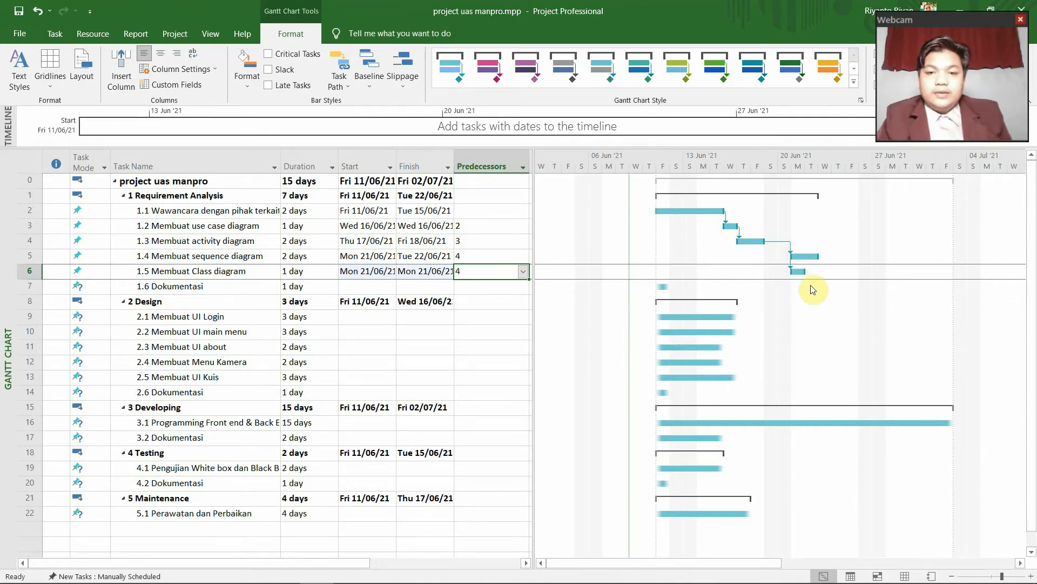
Set task 6, Membuat Class diagram, as the predecessor of the Requirement Analysis phase's Dokumentasi task
click(486, 287)
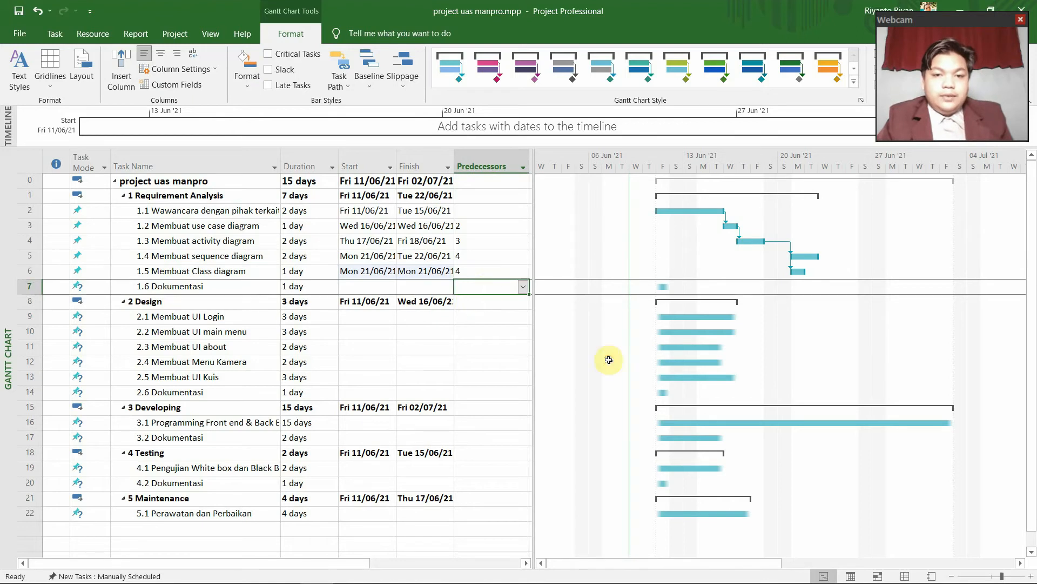
click(523, 290)
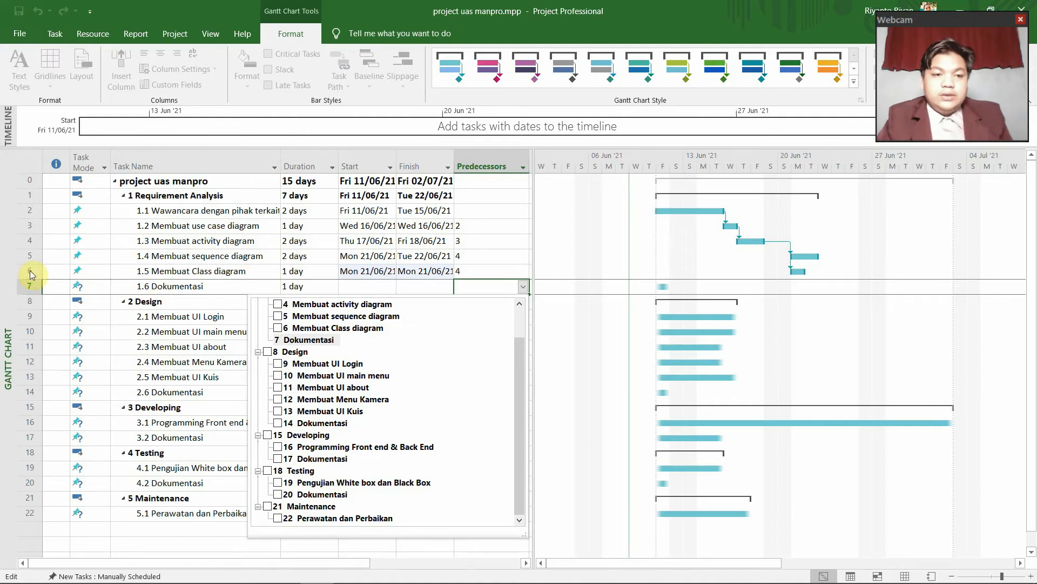
click(278, 328)
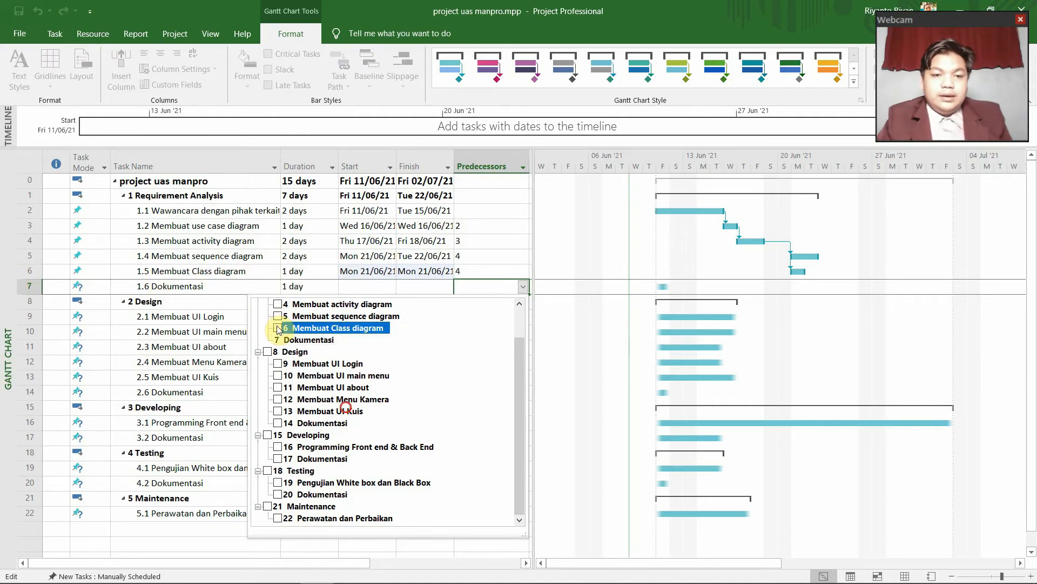
click(579, 323)
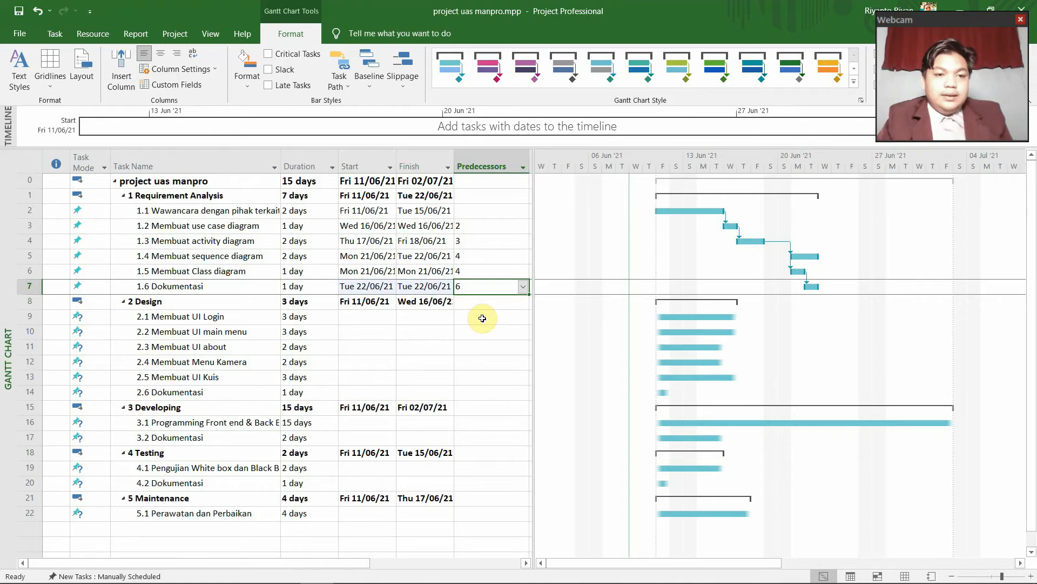
Set task 7, the Requirement Analysis Dokumentasi, as the predecessor of Membuat UI Login in the Design phase
click(482, 319)
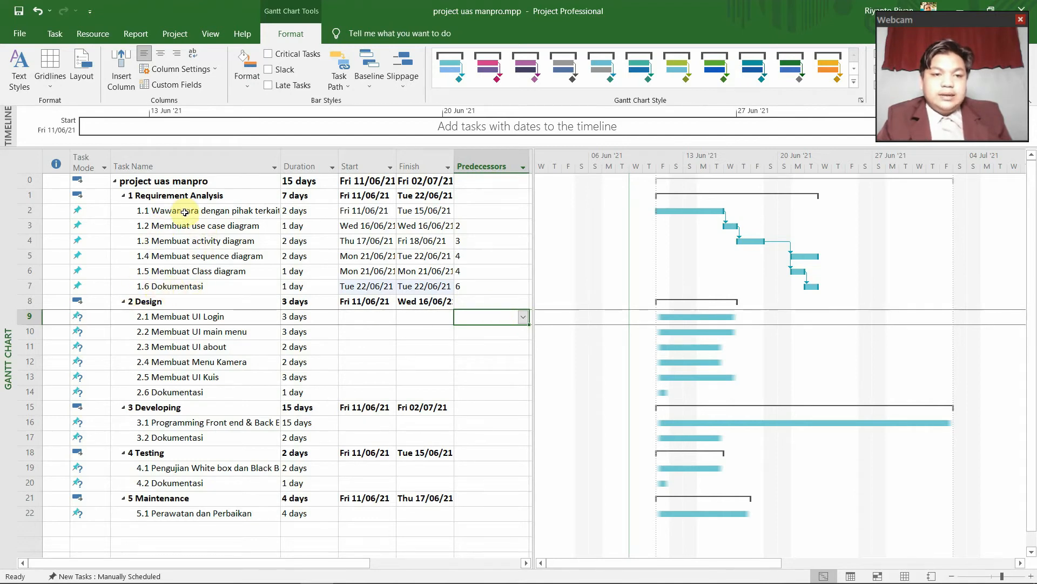
click(523, 319)
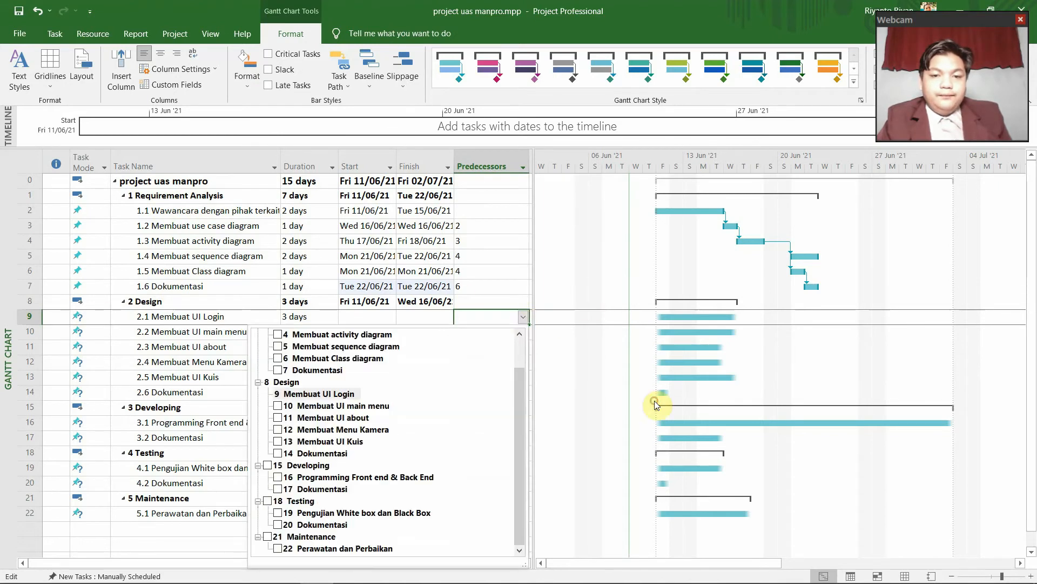
click(277, 371)
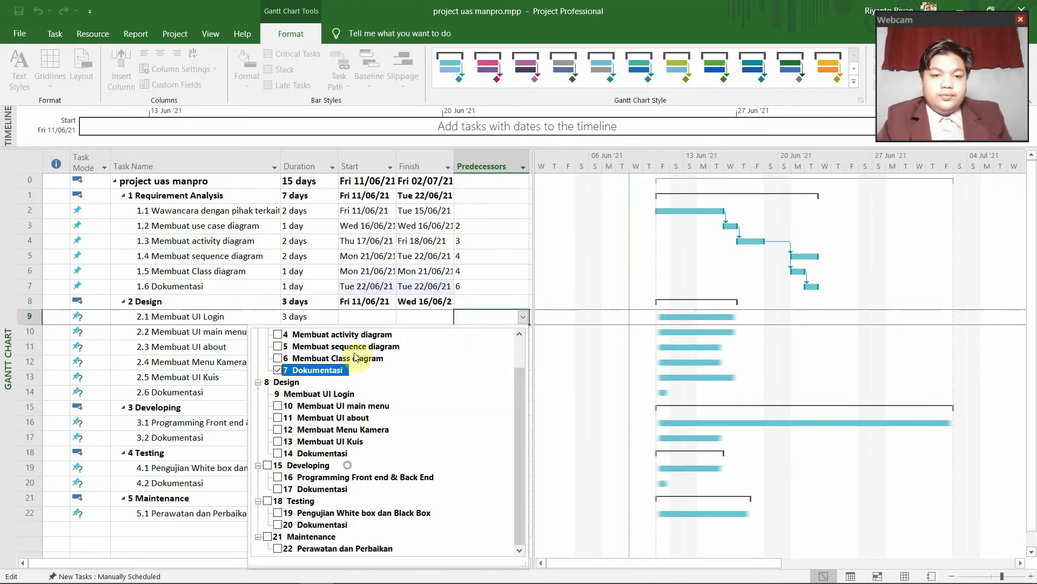
click(519, 317)
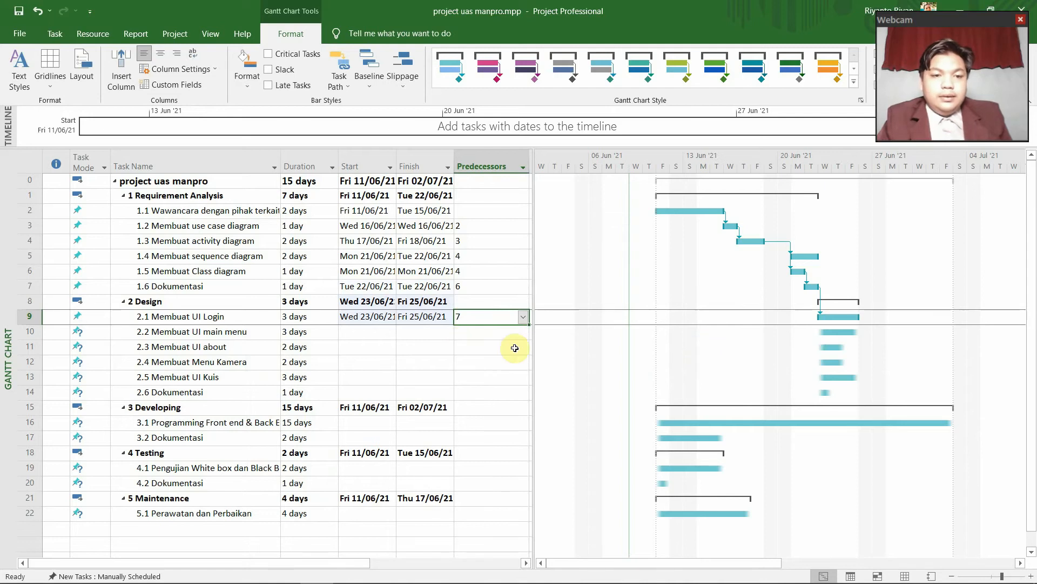
Set task 9, Membuat UI Login, as the predecessor of Membuat UI main menu
click(491, 335)
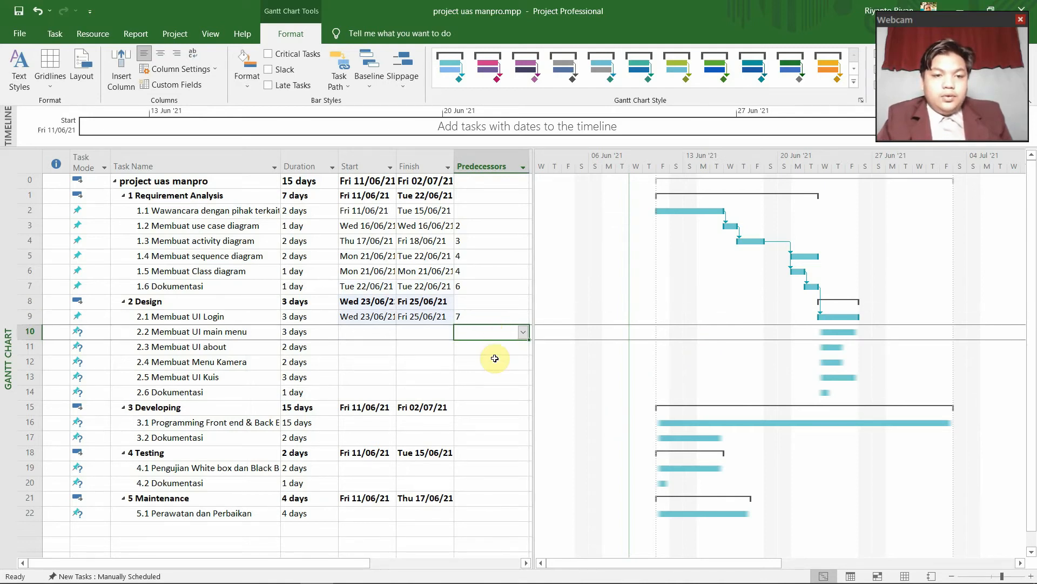
click(523, 334)
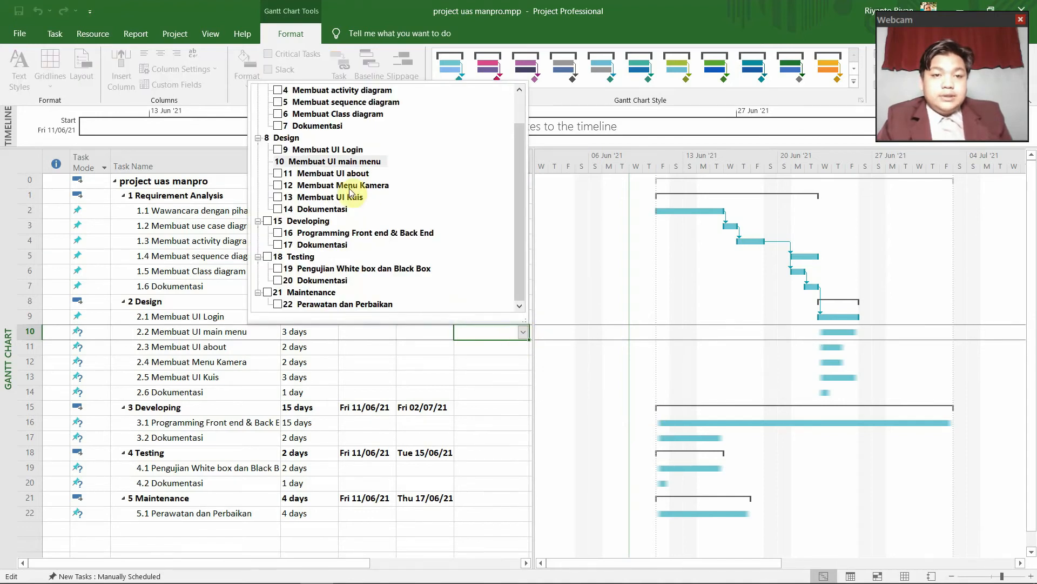
click(278, 150)
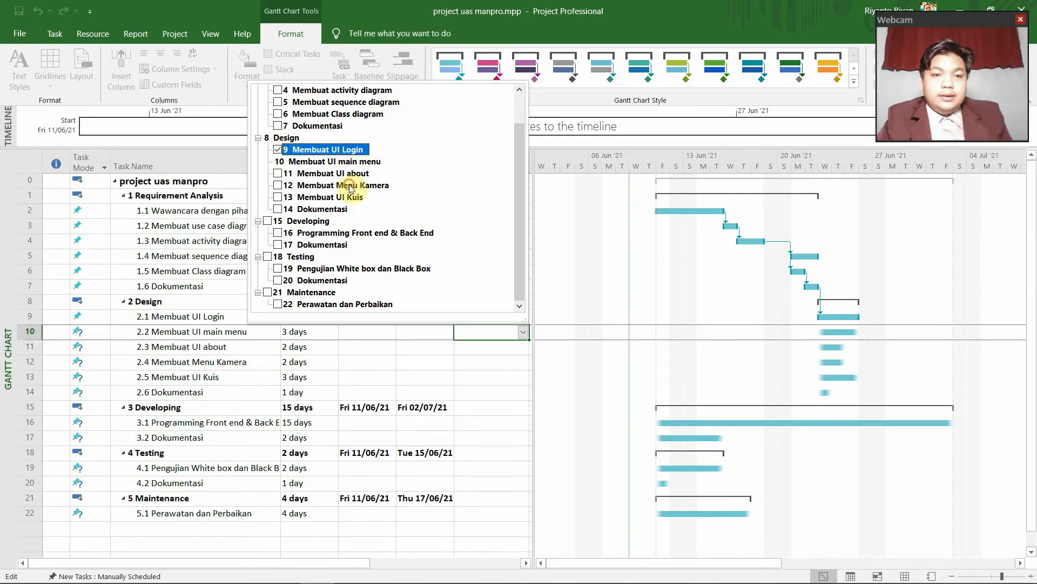
click(475, 354)
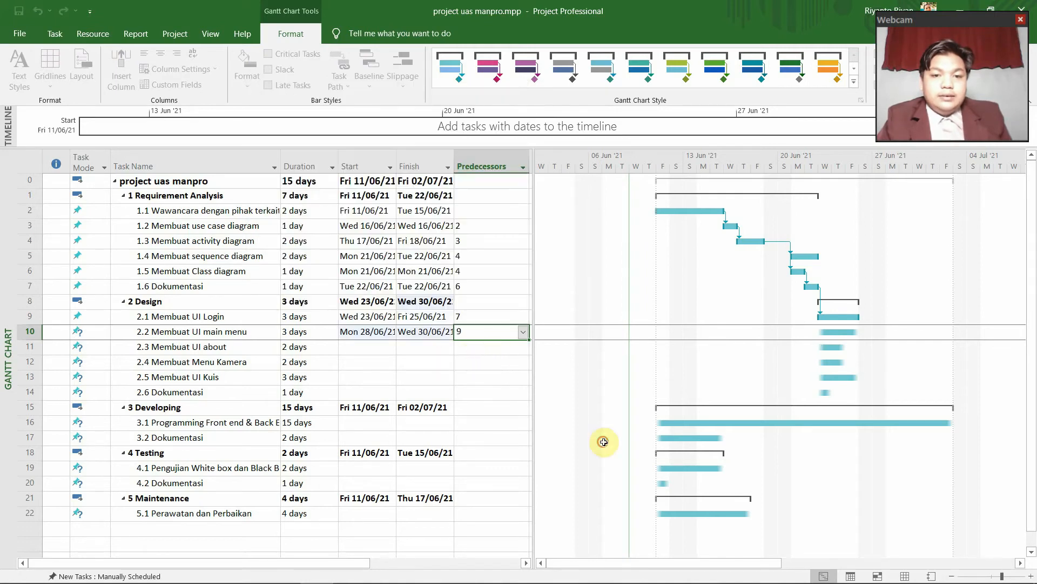
Set task 9, Membuat UI Login, as the predecessor of Membuat UI about
click(473, 347)
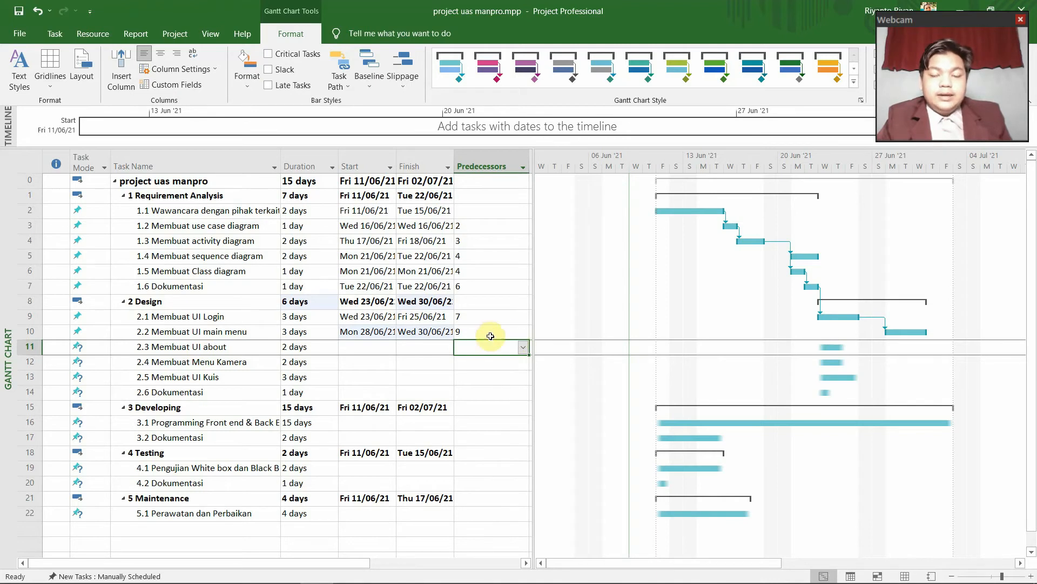
click(523, 347)
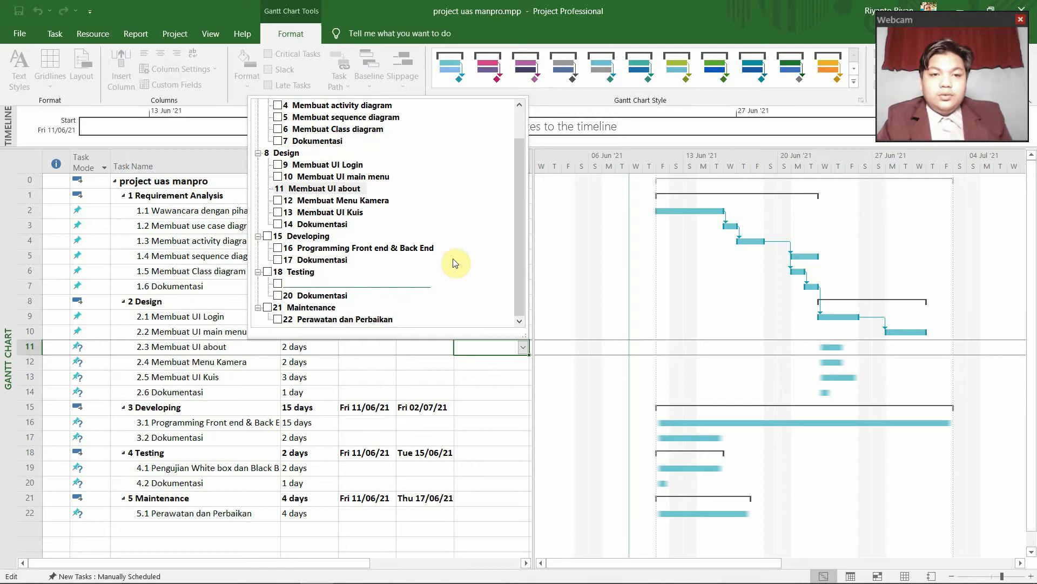
click(278, 165)
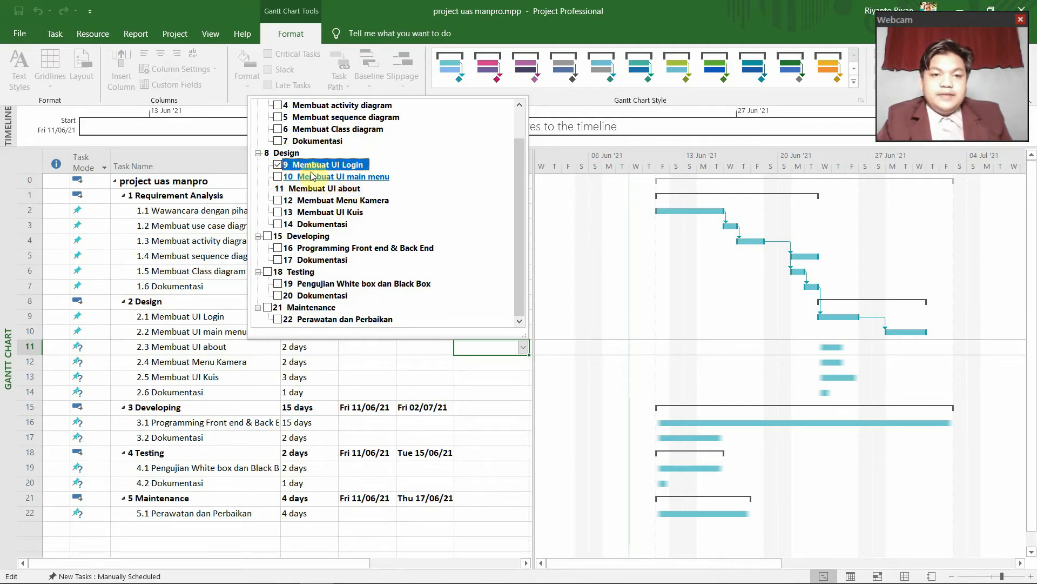
click(560, 451)
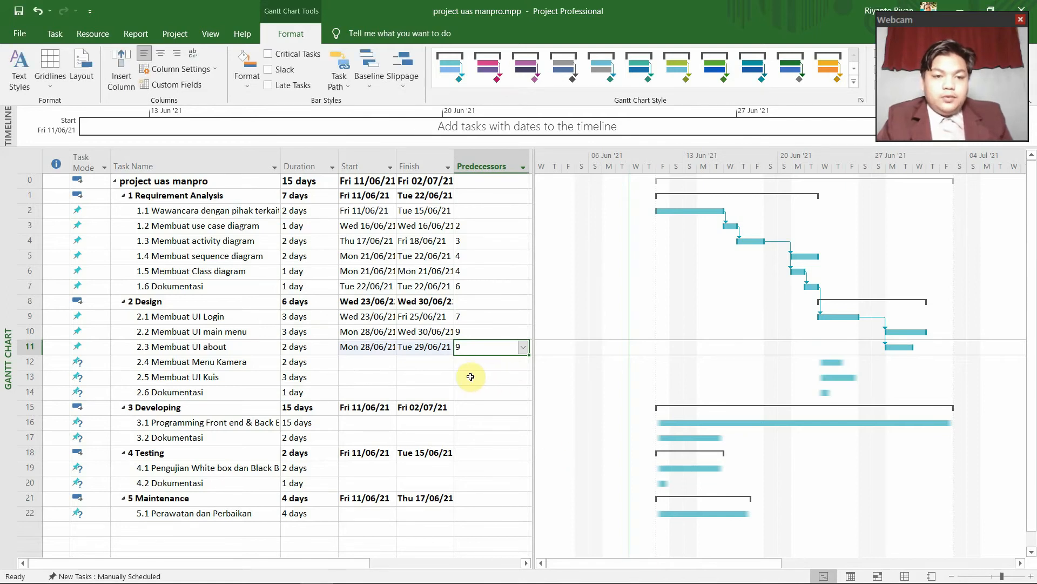
Set task 11, Membuat UI about, as the predecessor of Membuat Menu Kamera
click(492, 364)
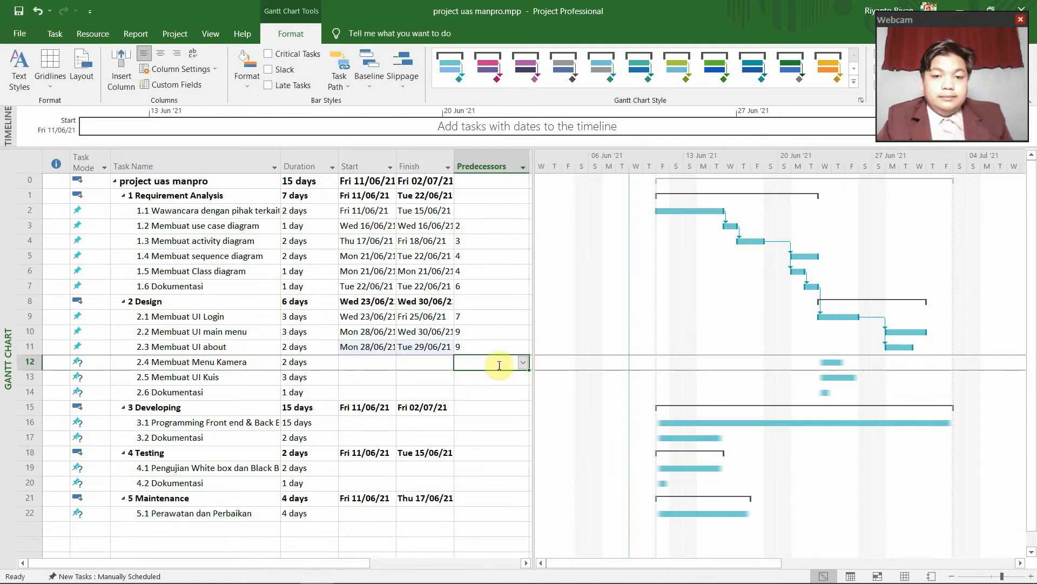
click(523, 363)
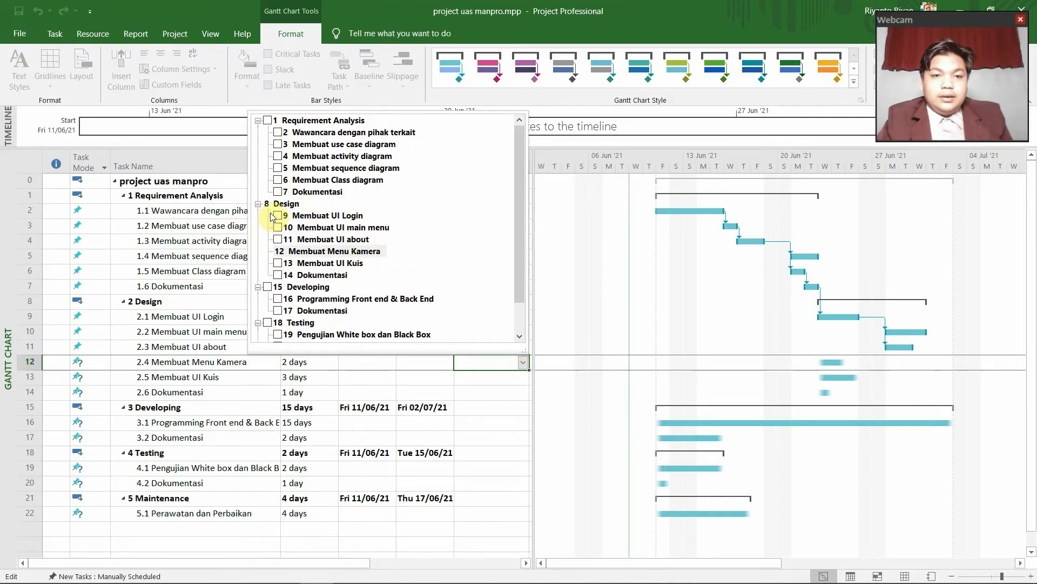
click(277, 240)
click(610, 499)
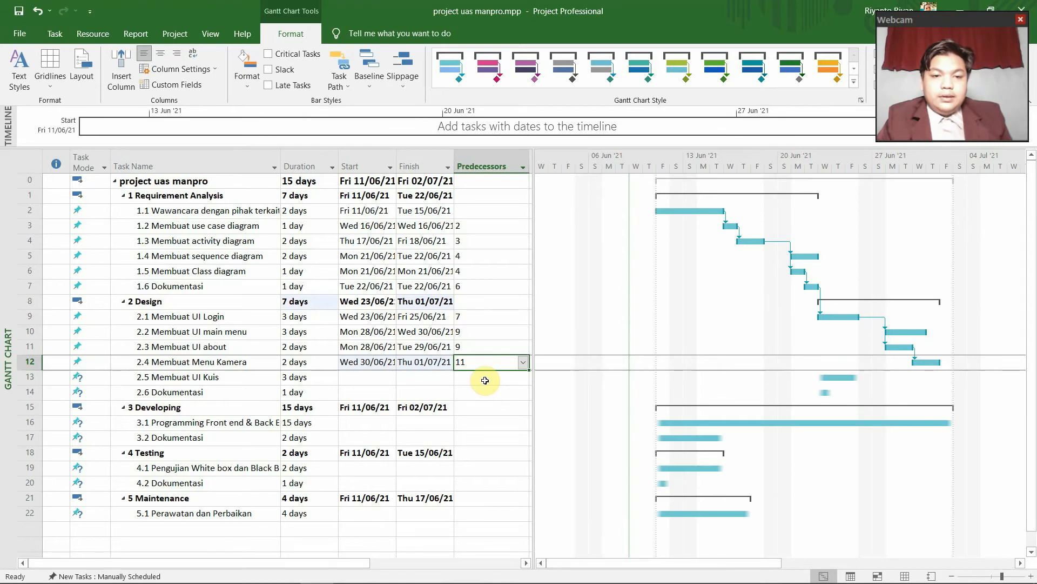
Set task 11, Membuat UI about, as the predecessor of Membuat UI Kuis as well
click(484, 381)
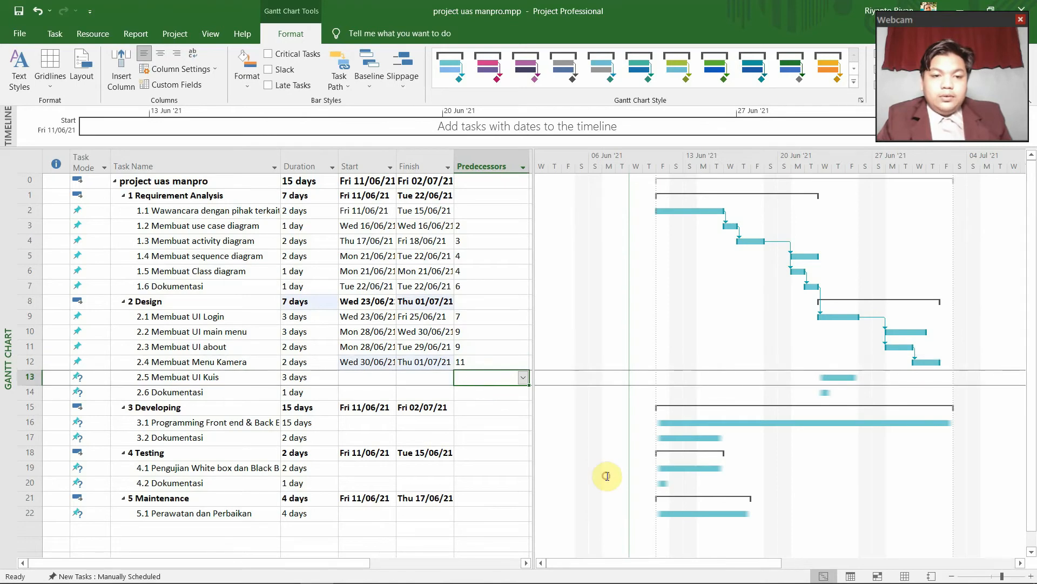
click(523, 377)
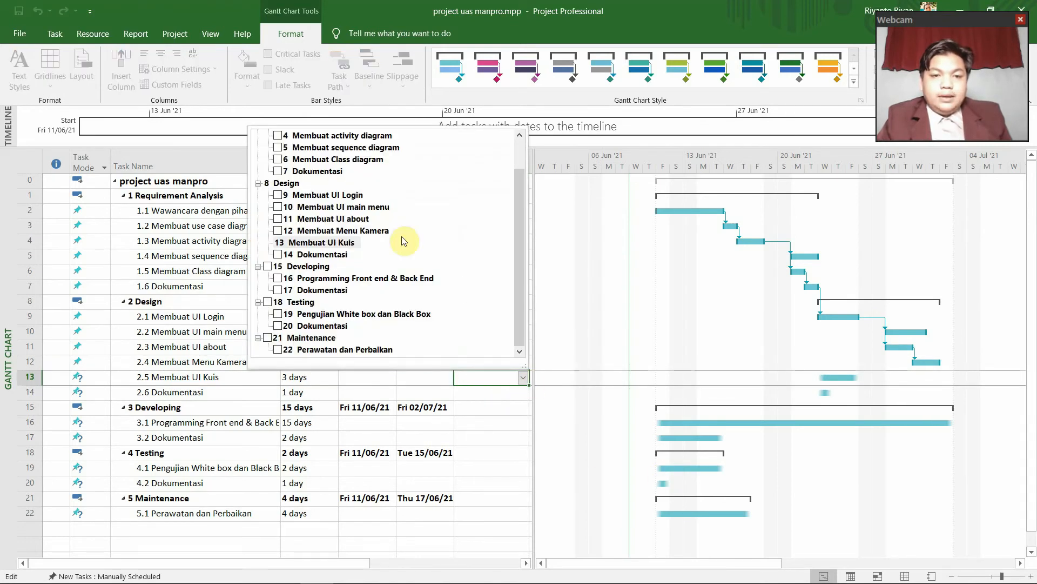
click(279, 219)
click(485, 409)
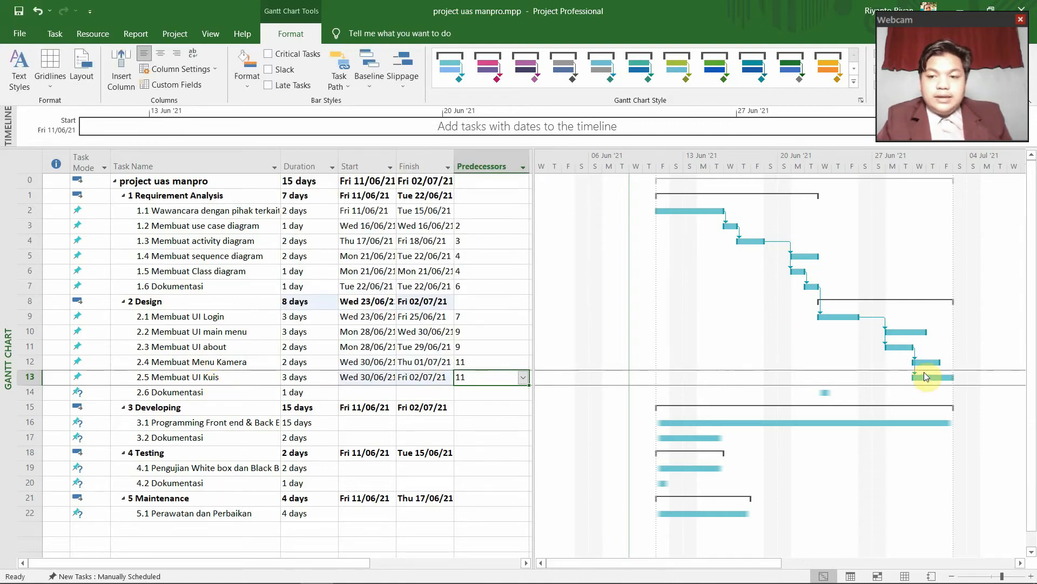
Set task 13, Membuat UI Kuis, as the predecessor of the Design phase's Dokumentasi task
click(475, 393)
click(522, 392)
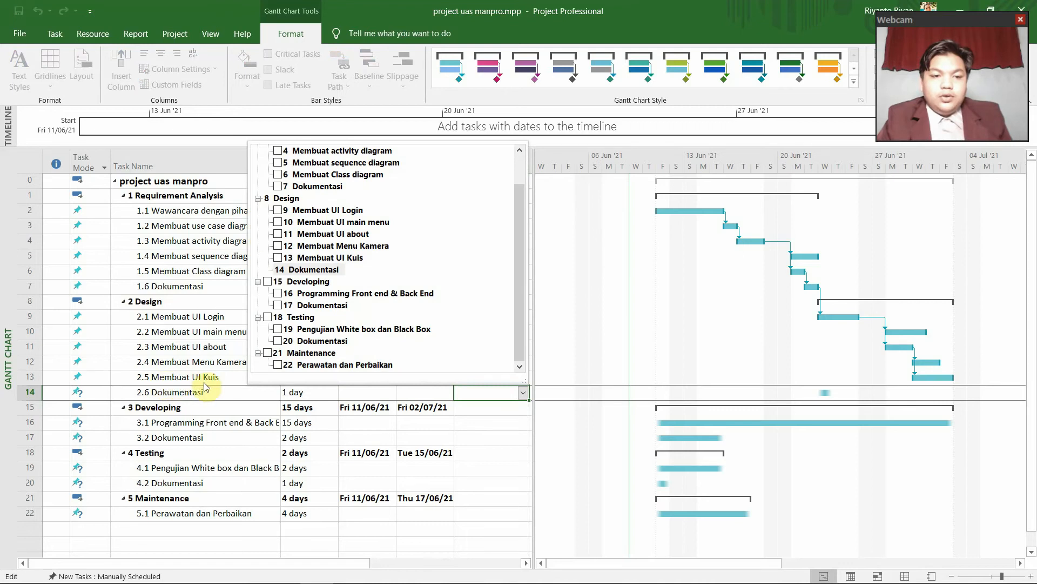
click(327, 258)
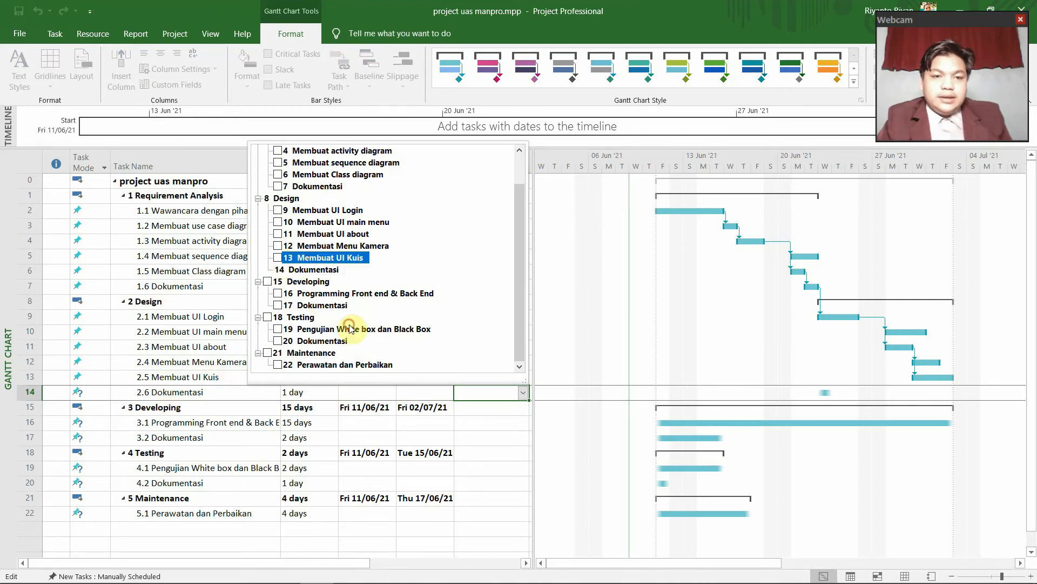
click(485, 427)
click(488, 418)
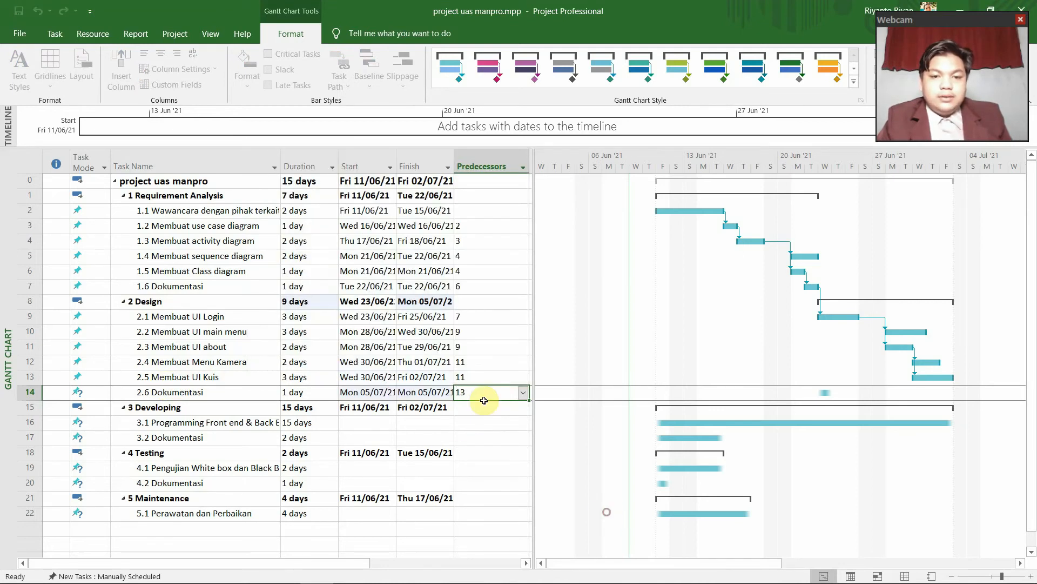
Set task 14, the Design Dokumentasi, as the predecessor of Programming Front end & Back End in the Developing phase
click(479, 423)
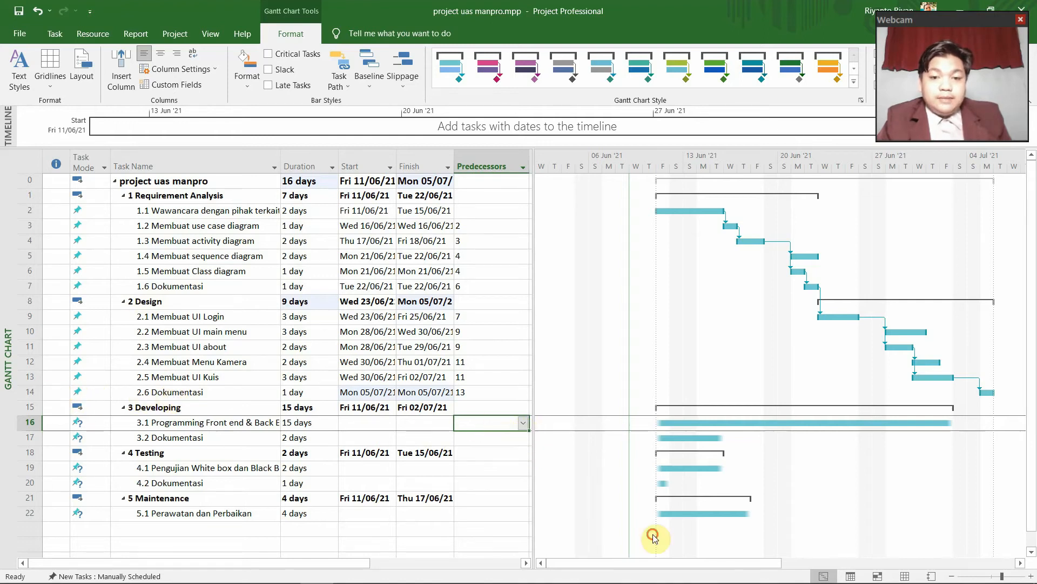
click(523, 422)
click(278, 300)
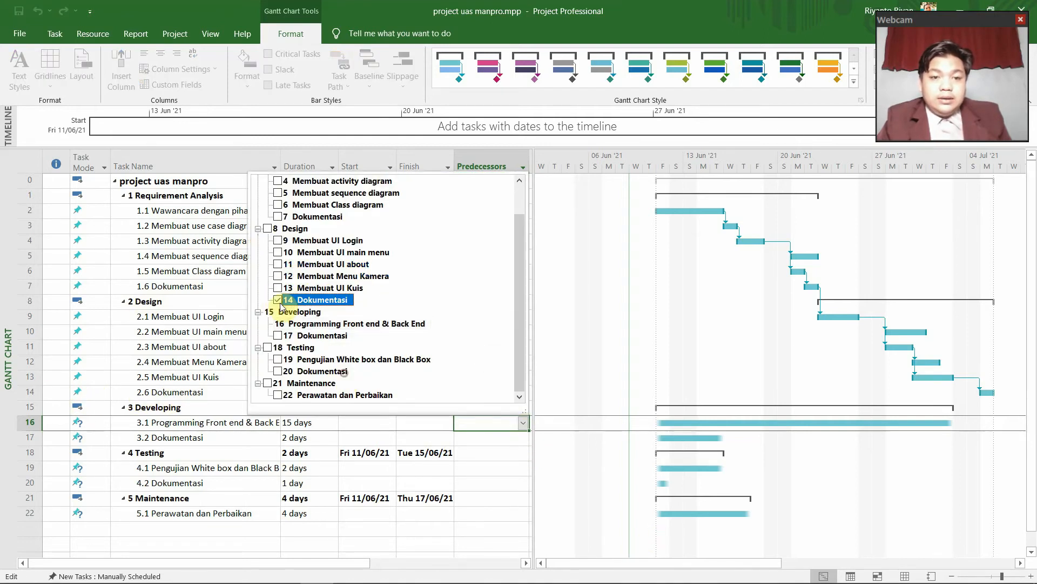
click(512, 431)
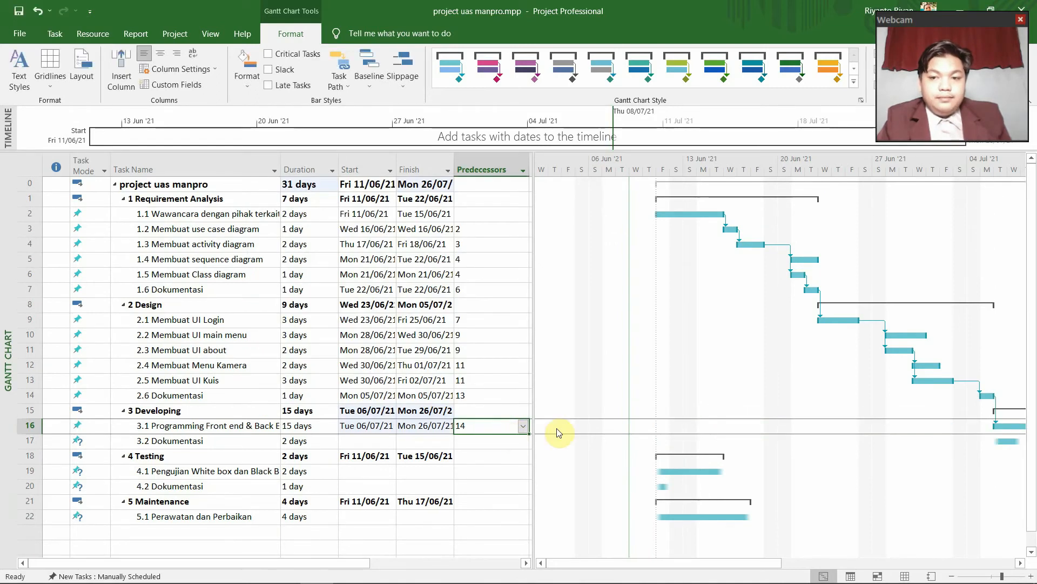
drag(767, 563, 819, 566)
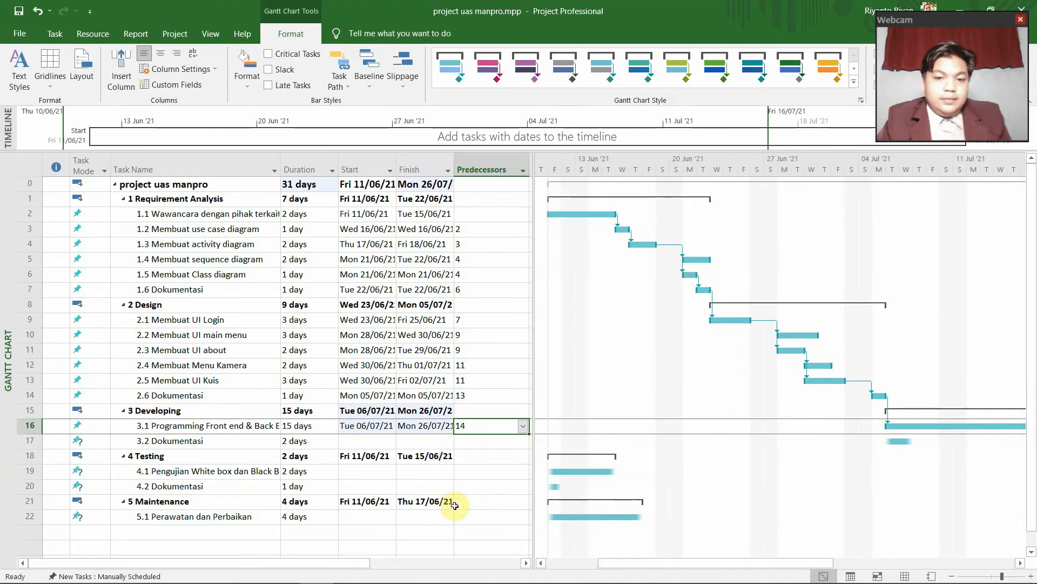
Set task 16, Programming Front end & Back End, as the predecessor of the Developing phase's Dokumentasi task
click(481, 440)
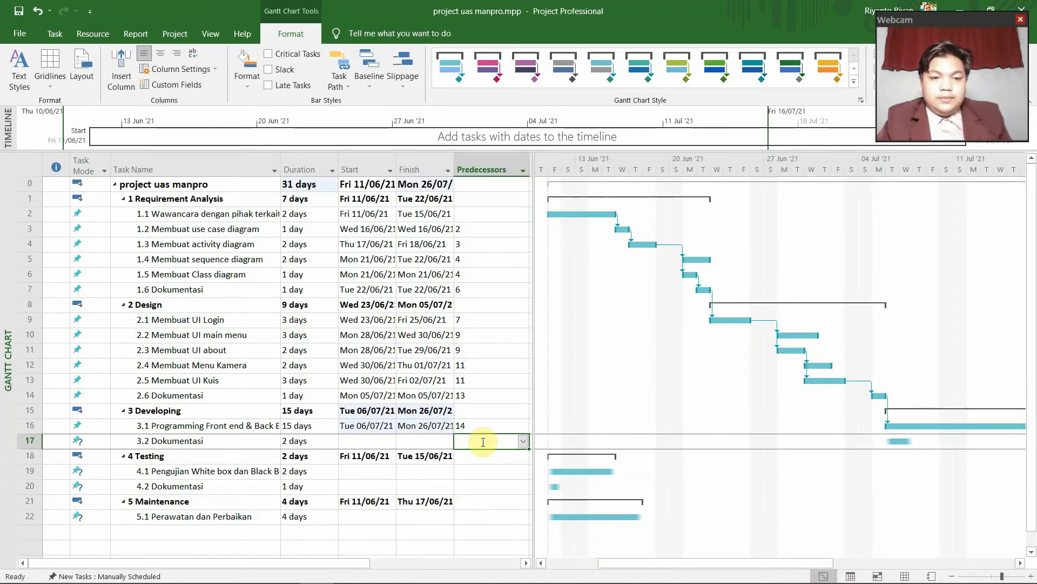
click(523, 441)
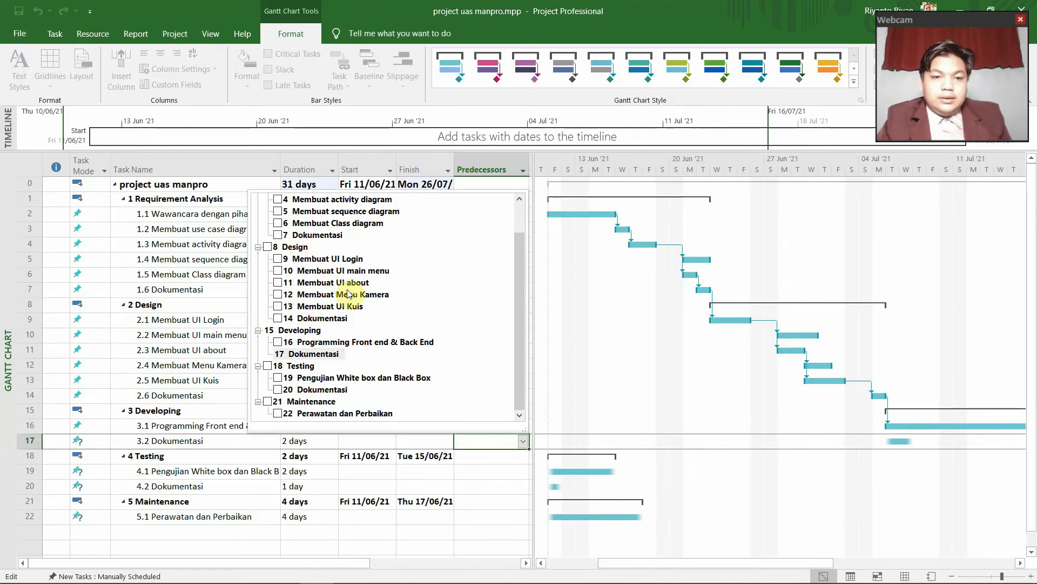
click(278, 343)
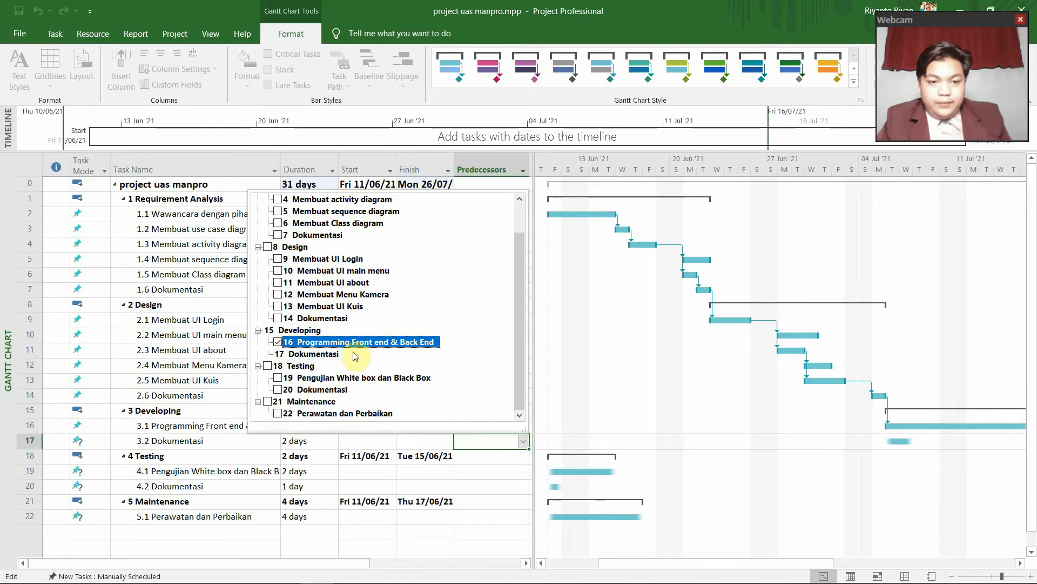
click(416, 433)
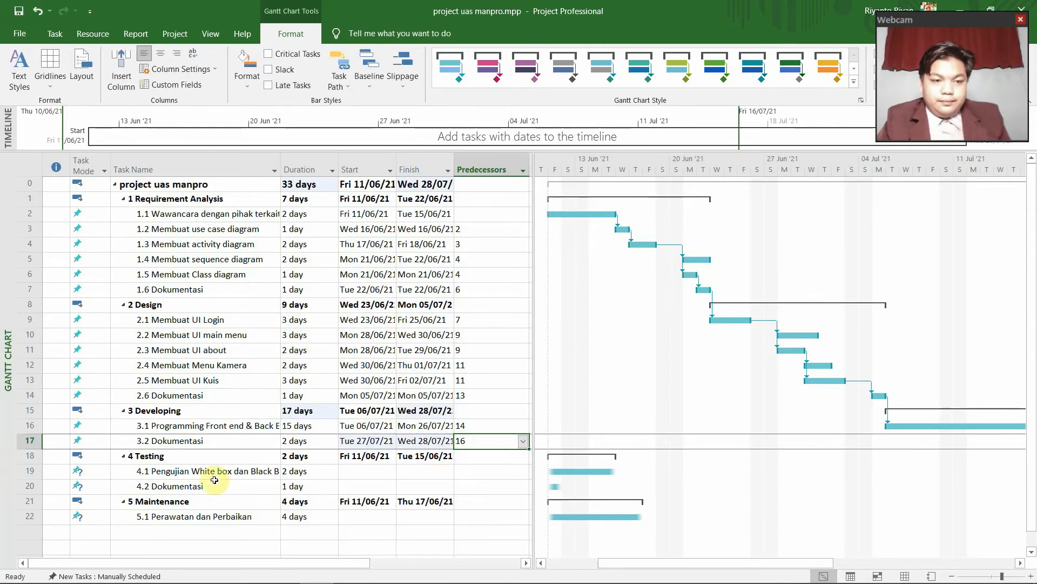
Set task 17, the Developing Dokumentasi, as the predecessor of Pengujian White box dan Black Box in the Testing phase
click(482, 471)
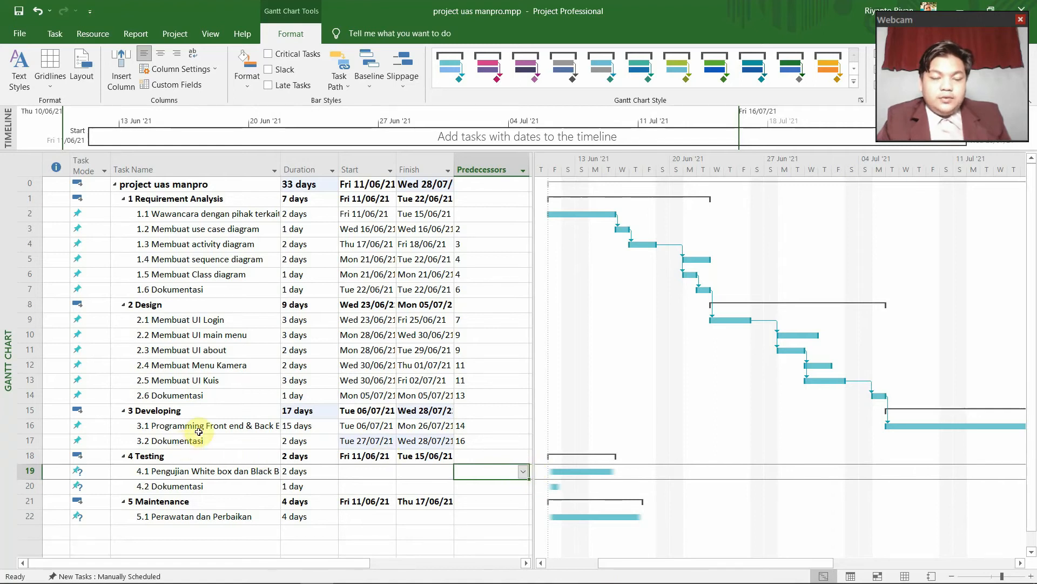
click(523, 471)
click(278, 384)
click(506, 505)
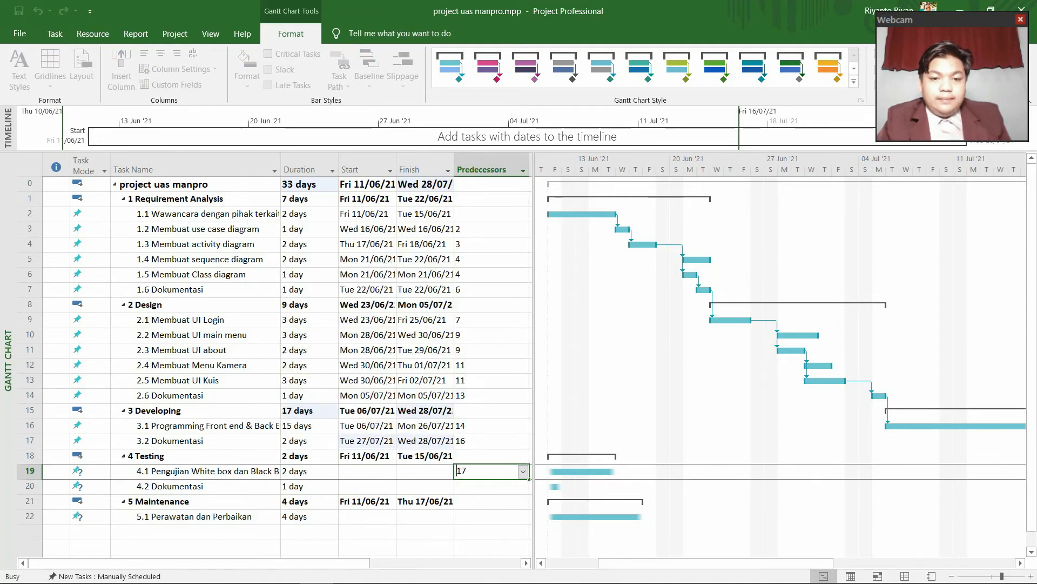
Set task 19, Pengujian White box dan Black Box, as the predecessor of the Testing phase's Dokumentasi task
click(490, 489)
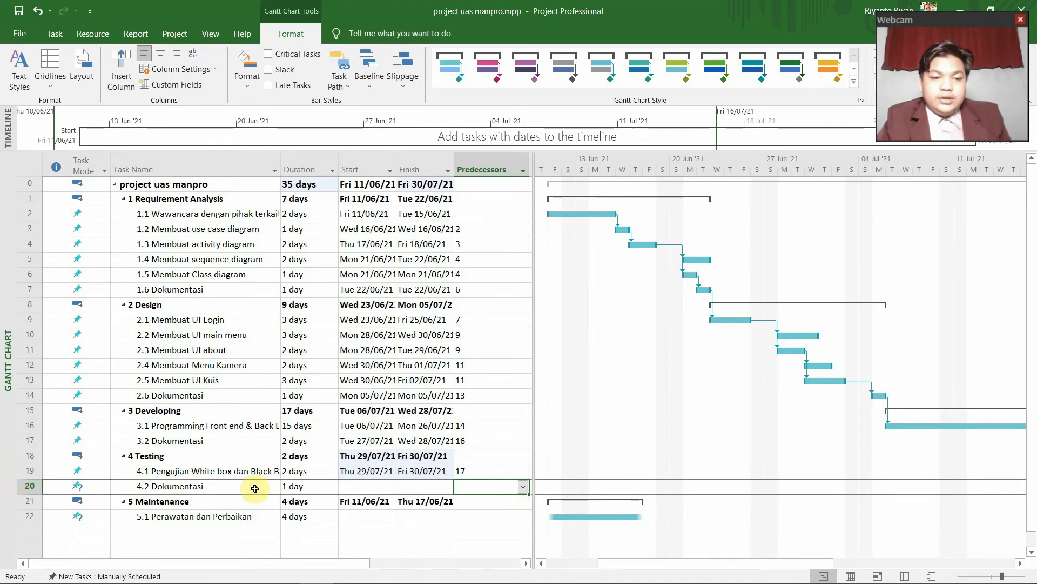
click(523, 486)
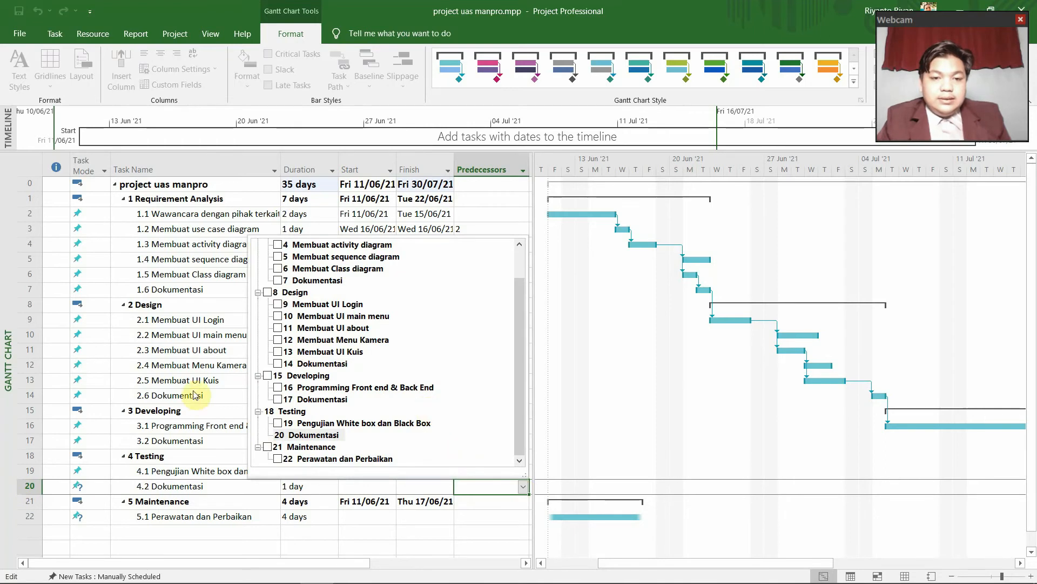
click(279, 425)
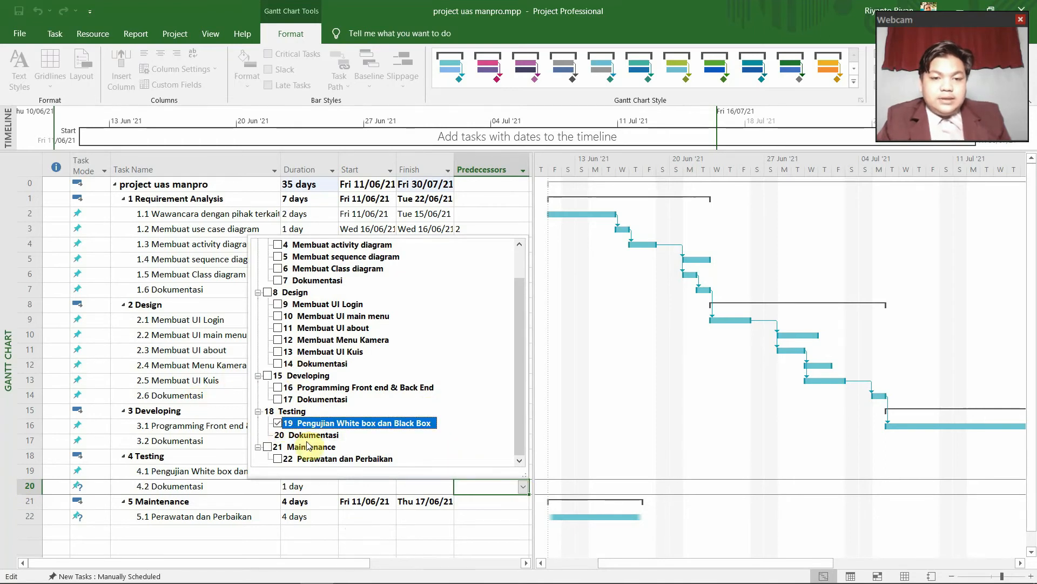
click(475, 489)
Set task 20, the Testing Dokumentasi, as the predecessor of Perawatan dan Perbaikan in the Maintenance phase
scroll(573, 530, down, 1)
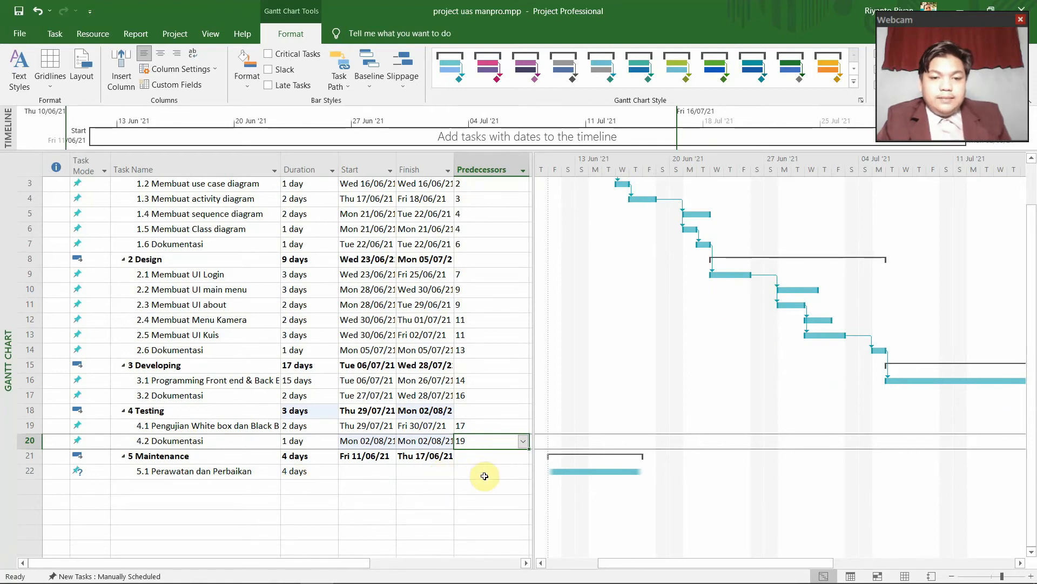
click(494, 474)
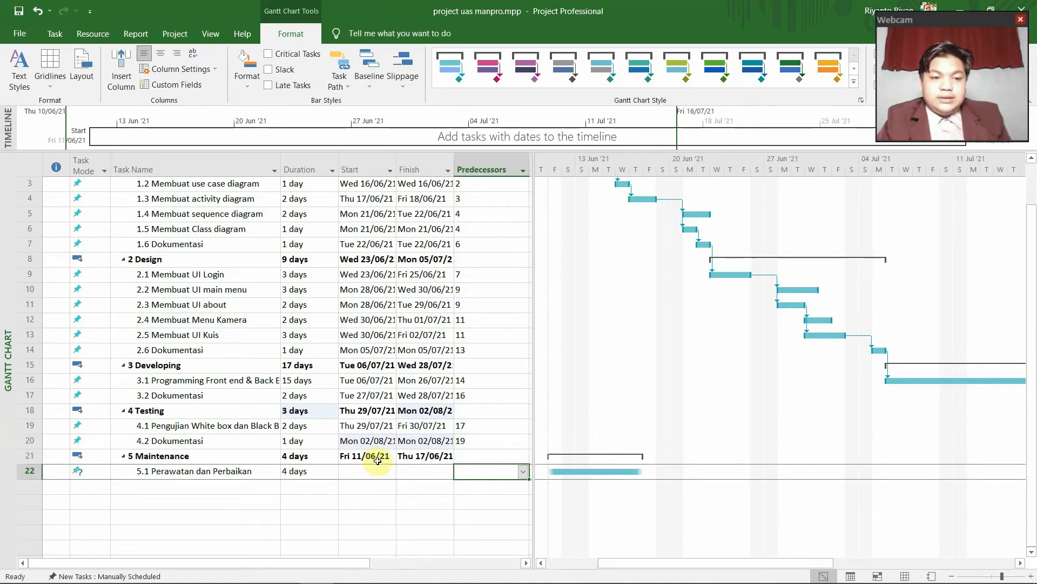
click(523, 472)
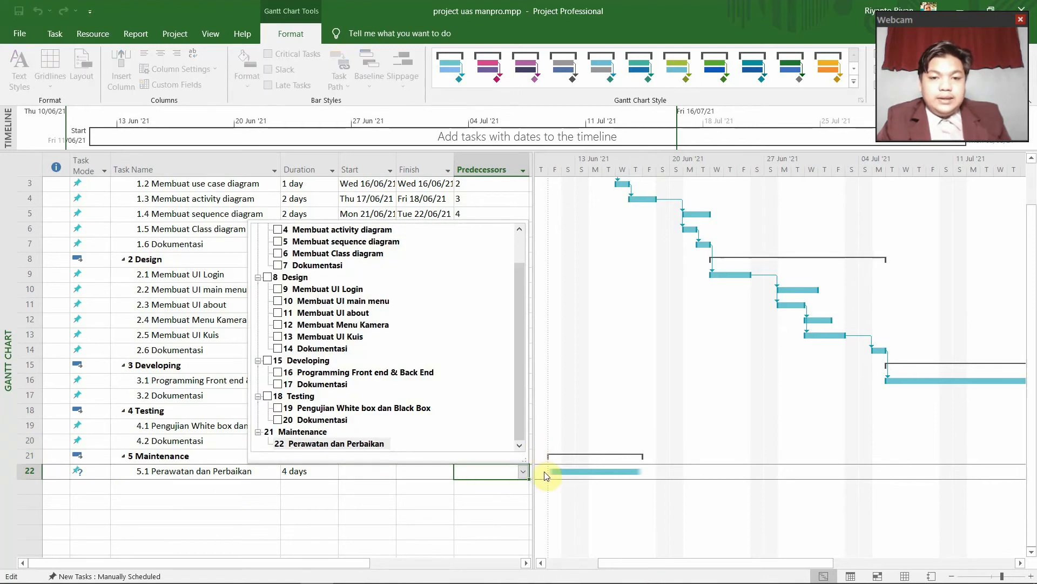
click(278, 420)
click(349, 529)
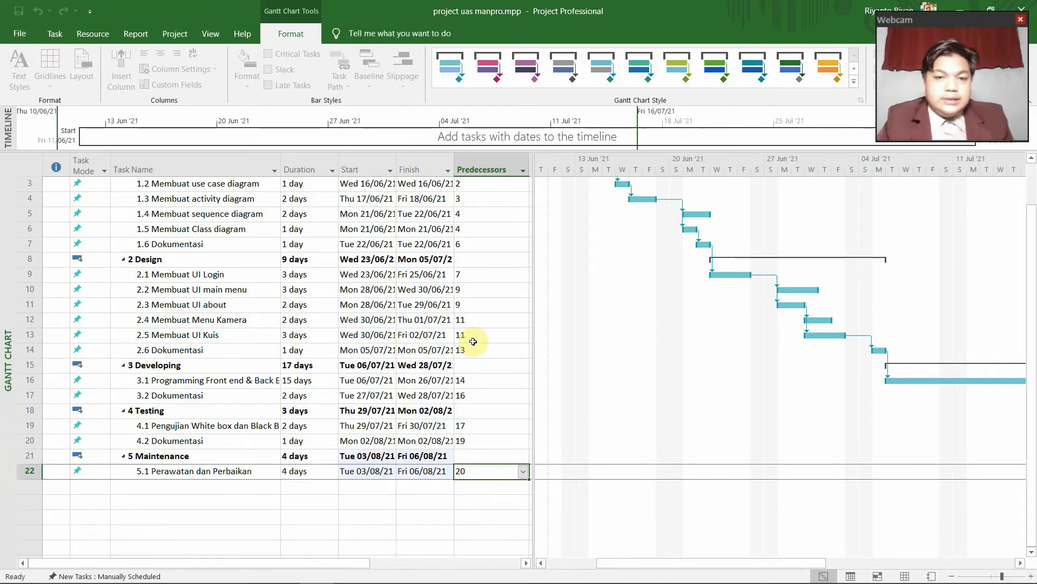
scroll(456, 319, up, 1)
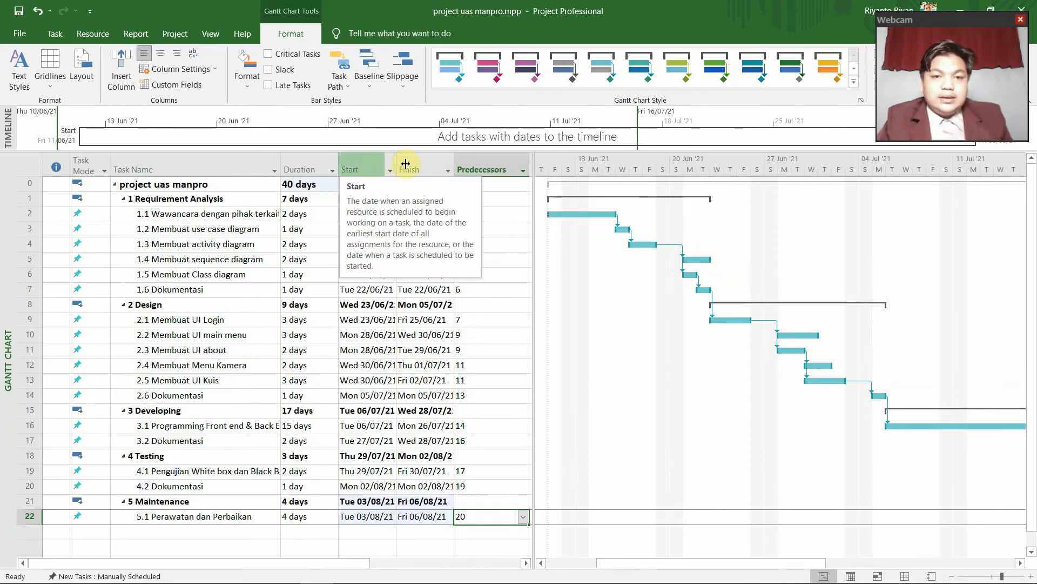
click(443, 350)
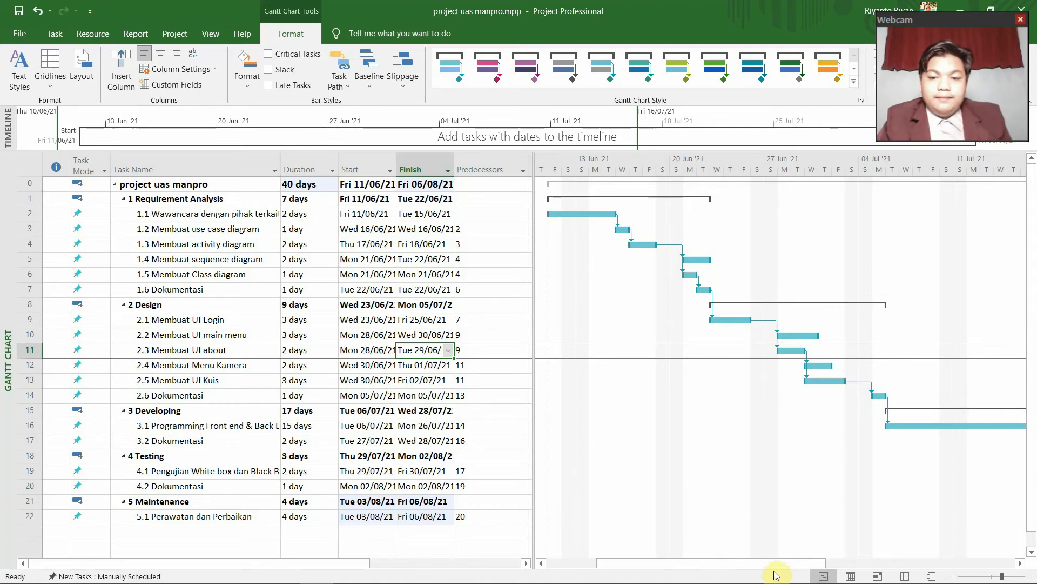
drag(745, 565, 953, 551)
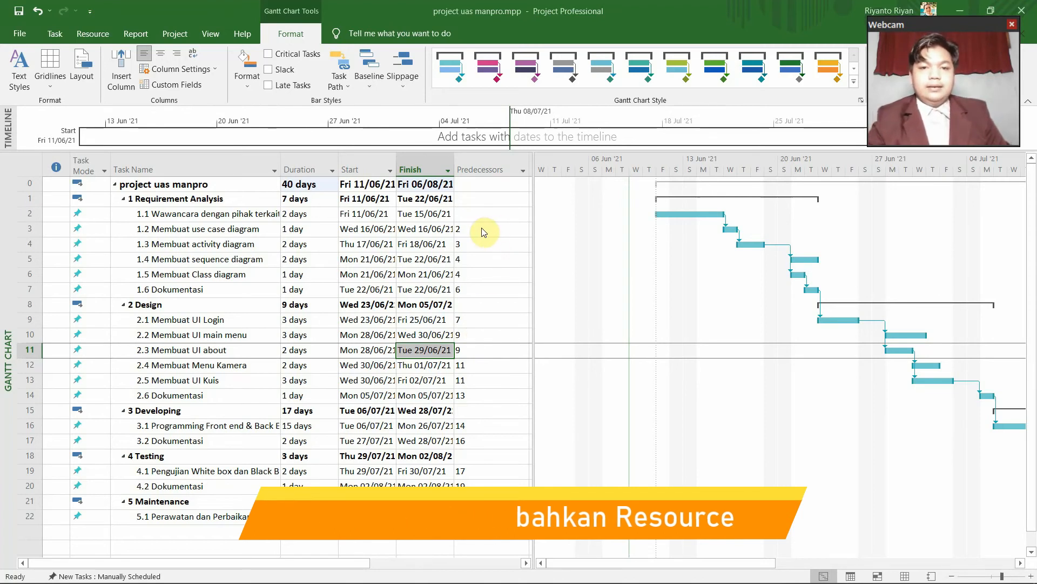
Widen the task table beside the Gantt chart to show the Resource Names column
click(516, 219)
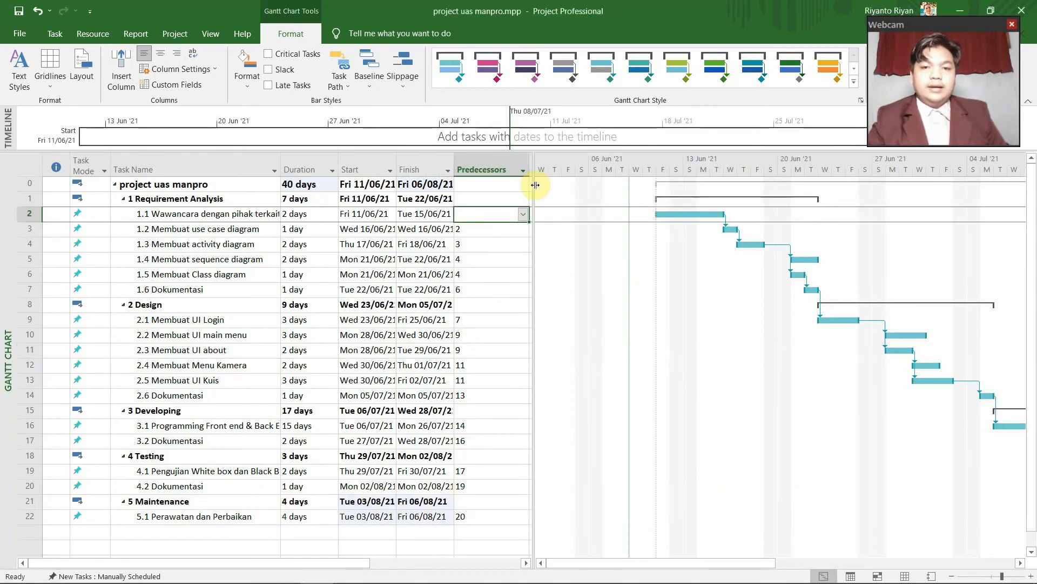
drag(533, 185, 604, 197)
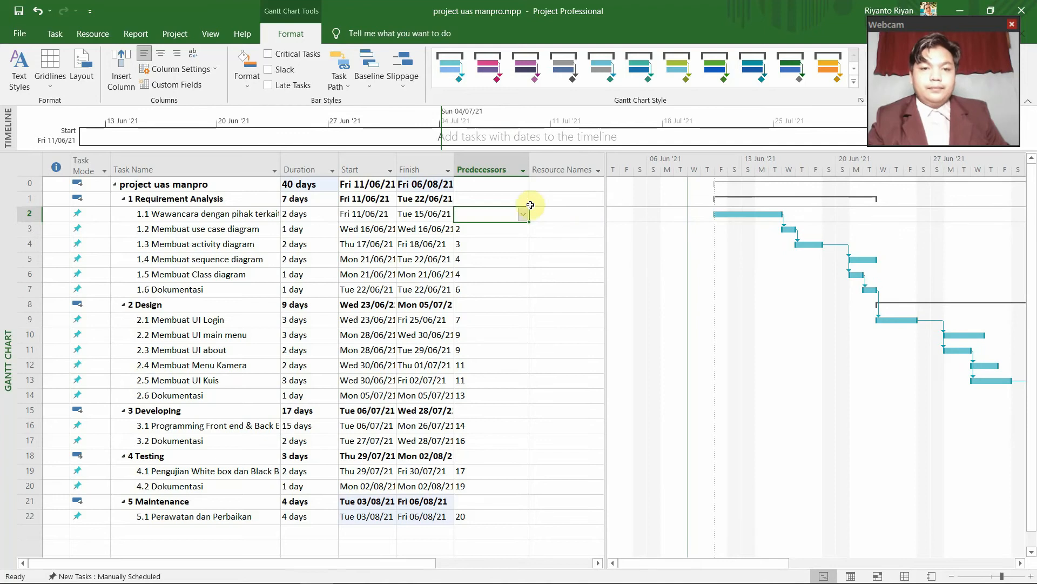
Switch the project from the Gantt Chart view to the Resource Sheet view
click(519, 246)
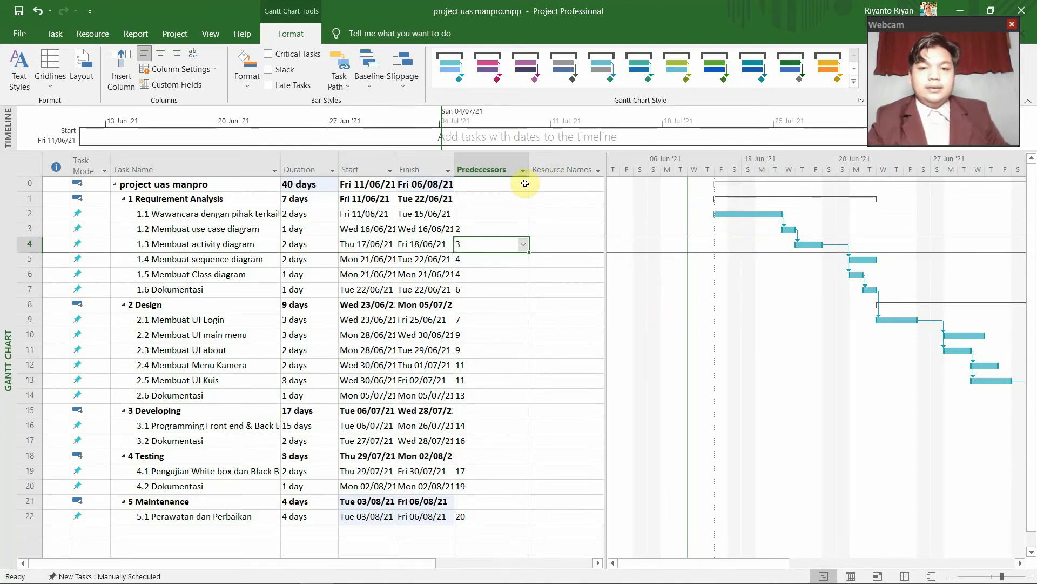
click(53, 34)
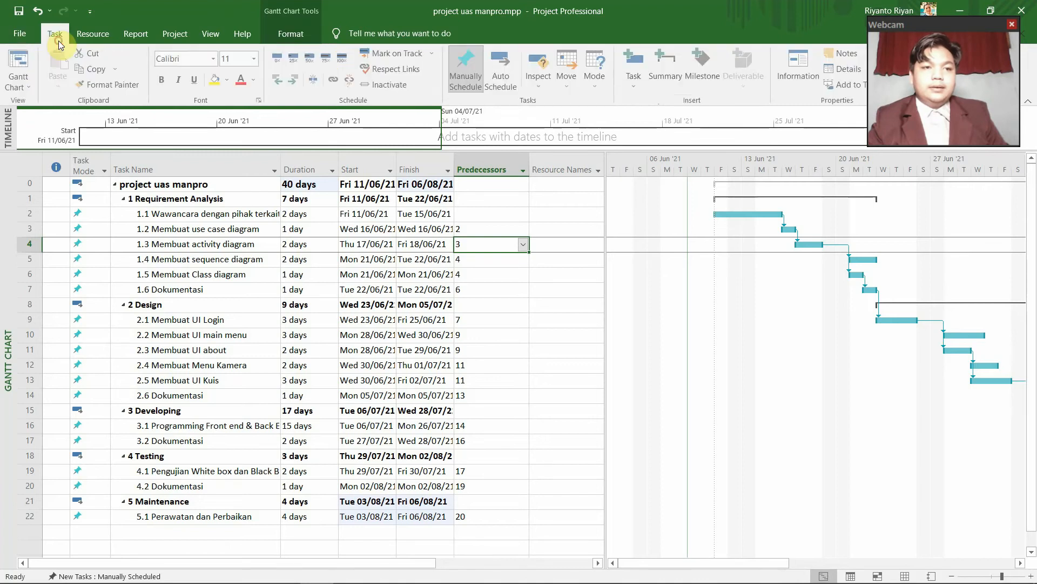
click(29, 88)
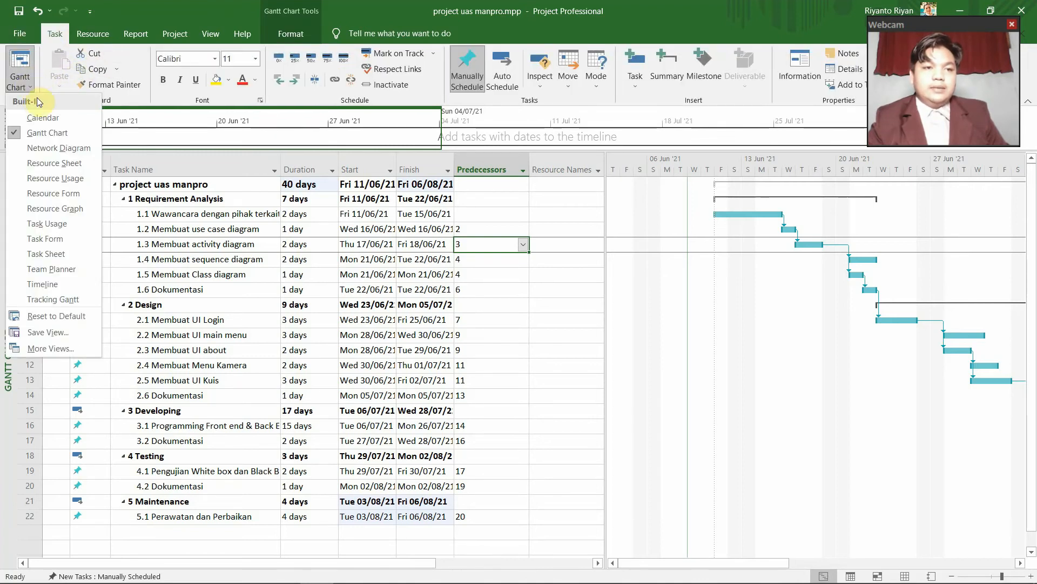
click(48, 169)
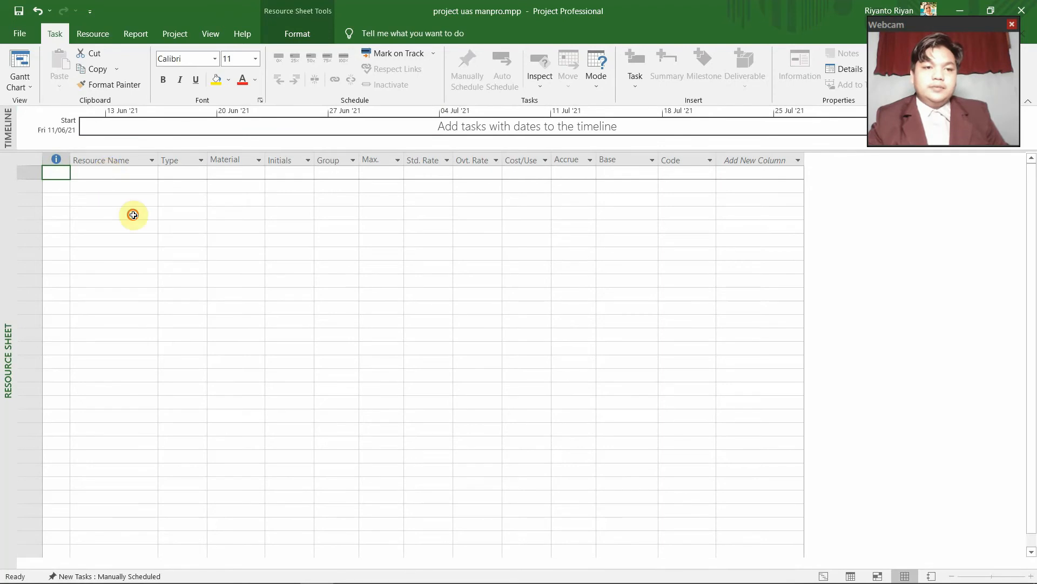
Add a resource named Project Manager in the first row of the resource sheet
click(124, 173)
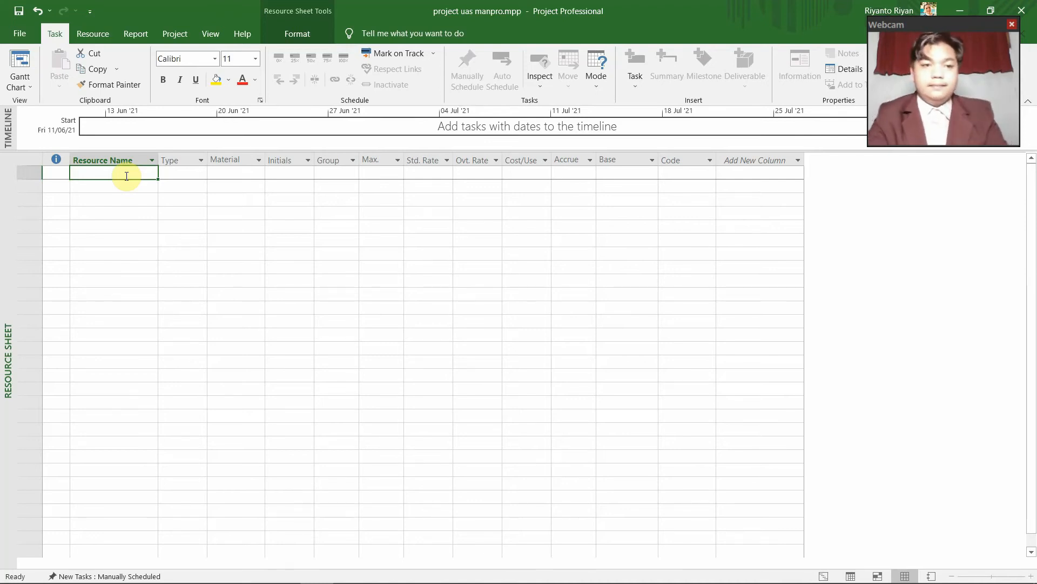
text(Project Manager)
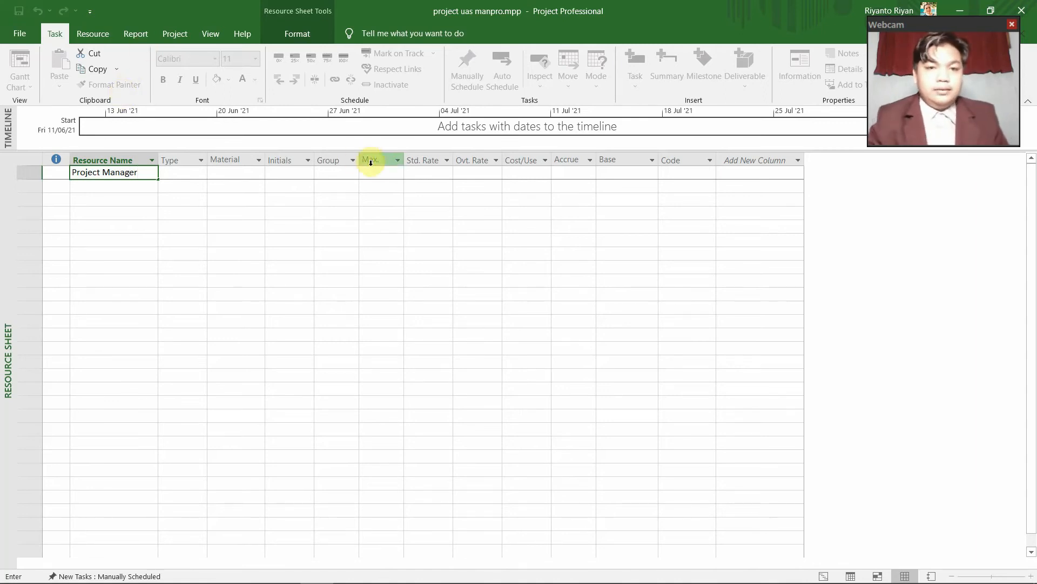
click(420, 178)
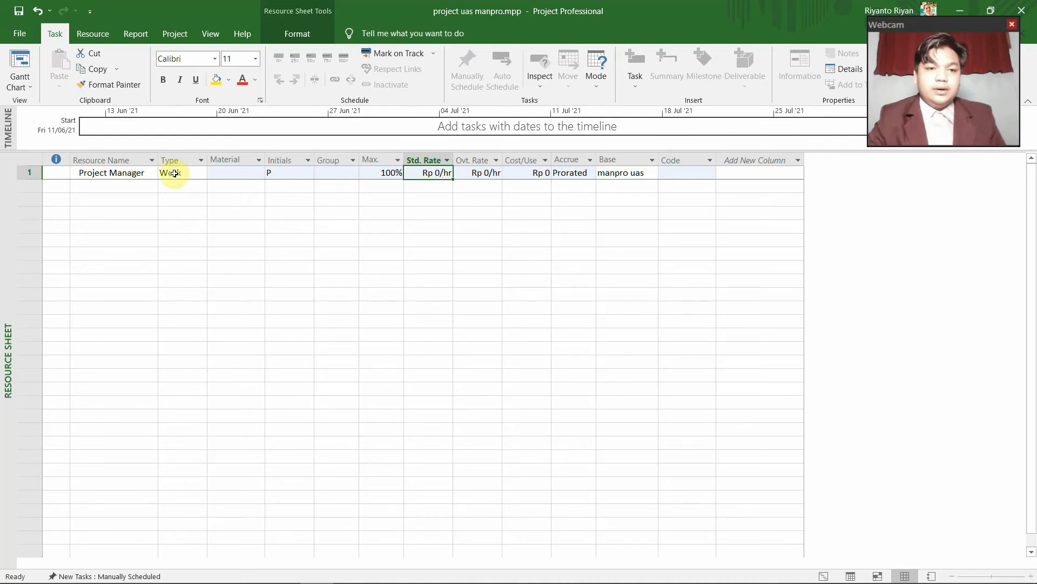
Widen the Std. Rate column and set the Project Manager's standard rate to 1000000/day
drag(454, 161, 483, 170)
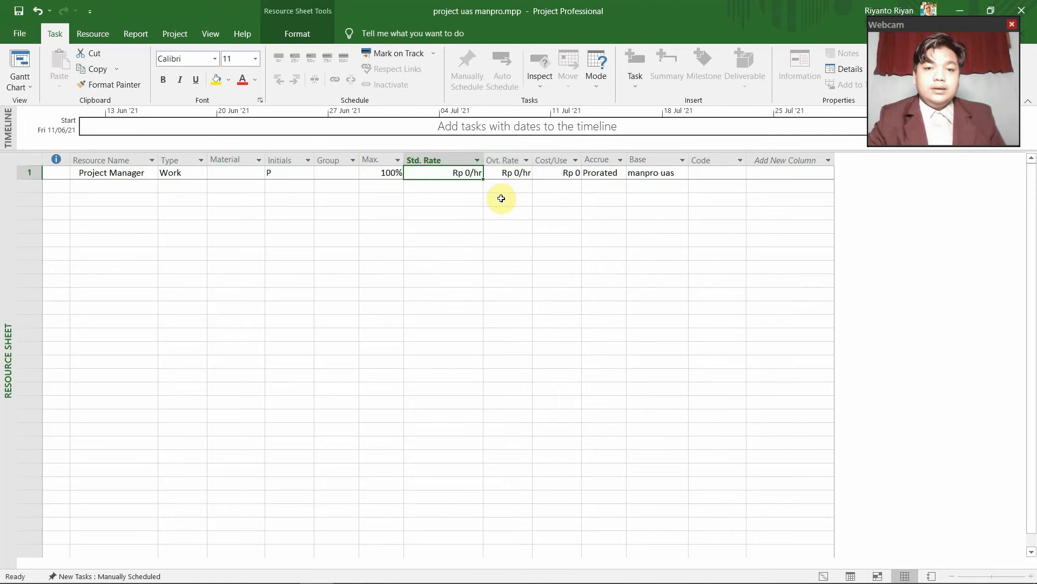
click(470, 201)
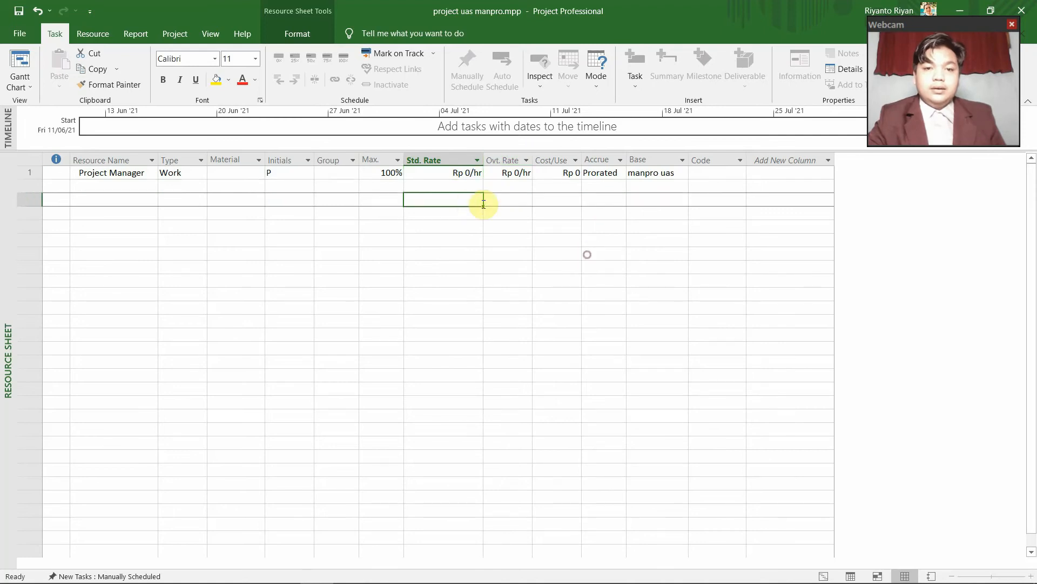
click(447, 172)
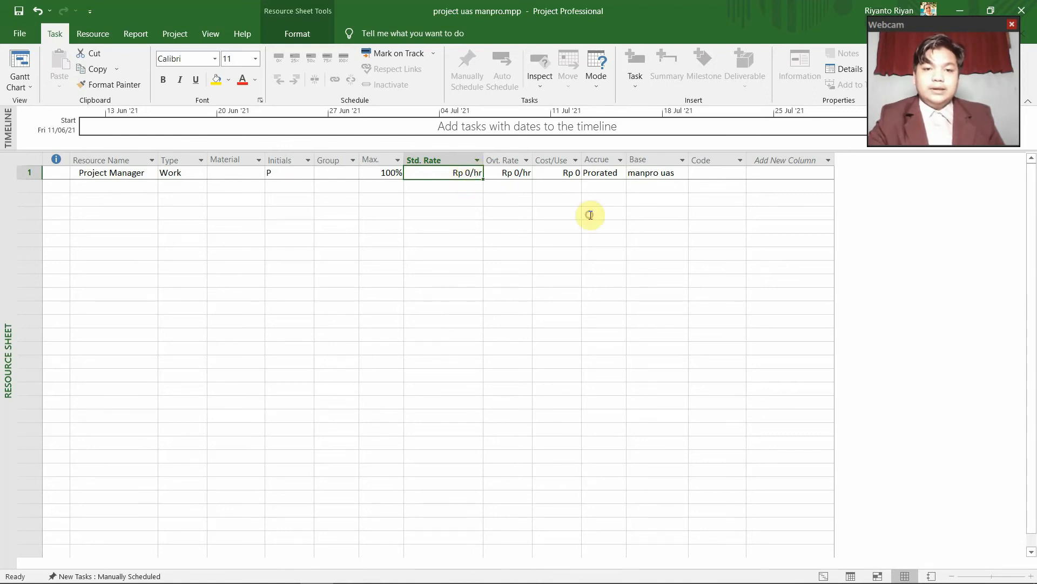
double_click(472, 175)
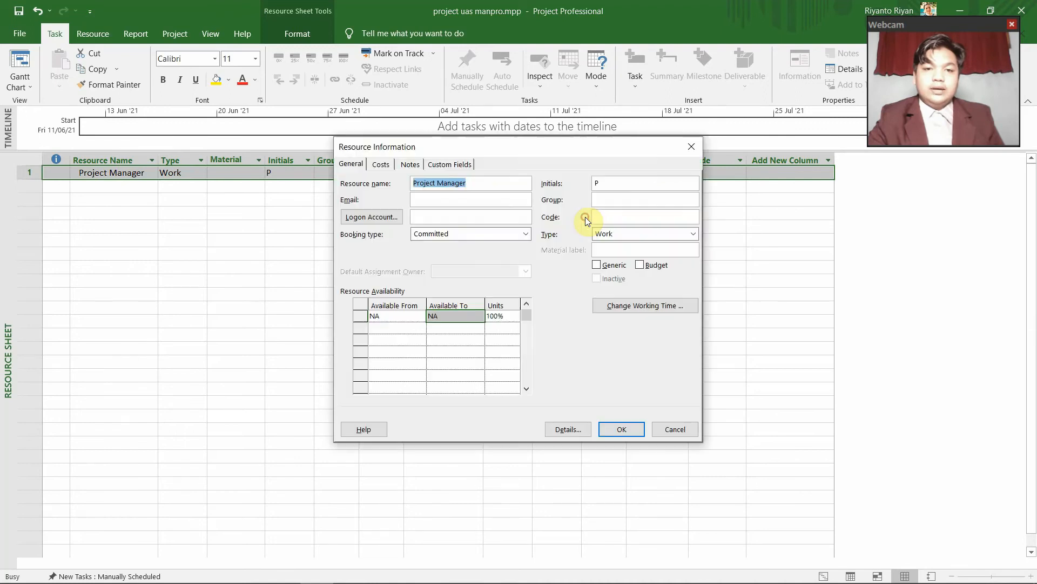
click(691, 147)
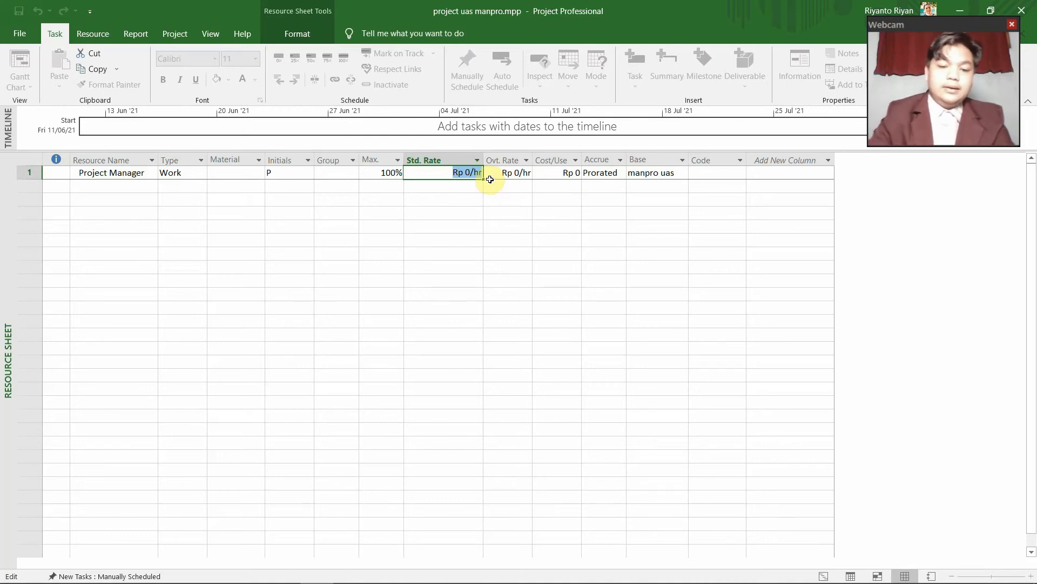
text(10)
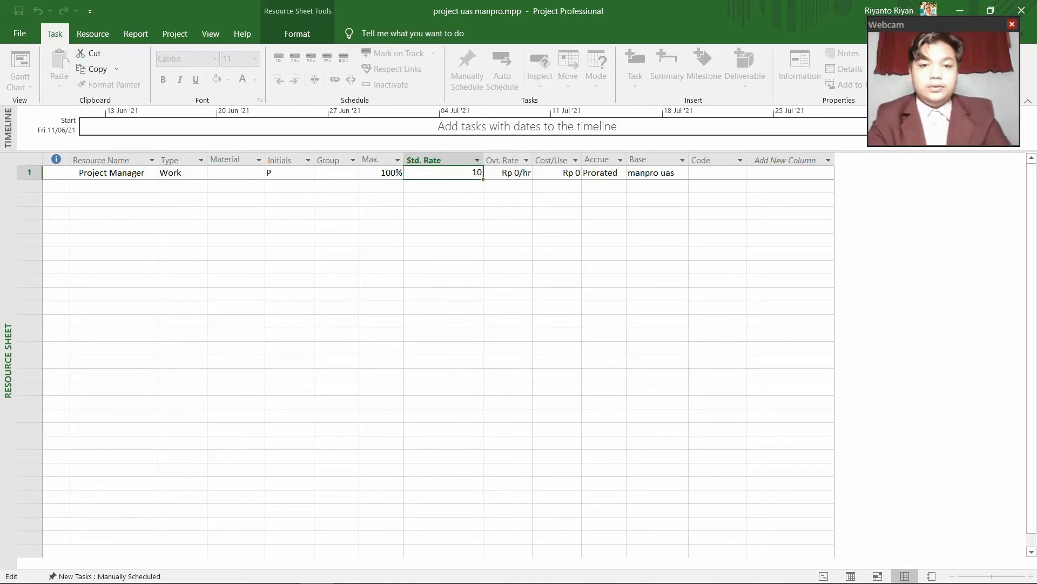
text(00000)
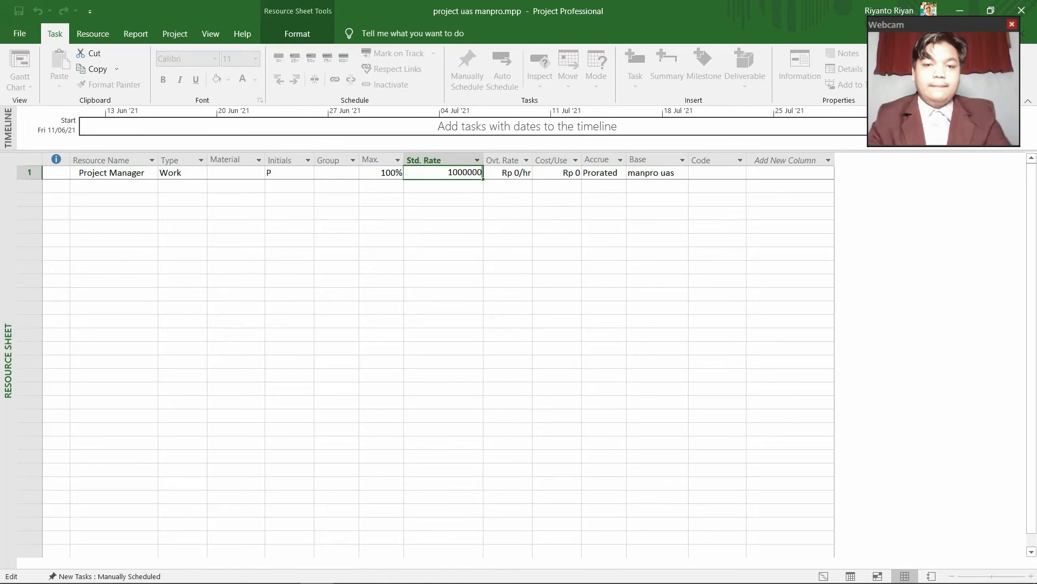
text(/day)
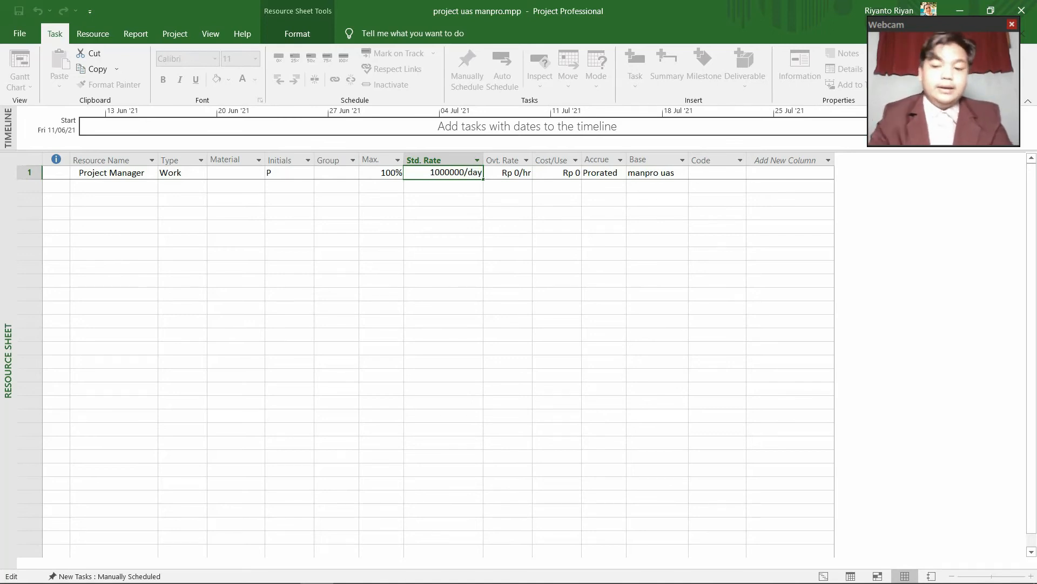
key(Return)
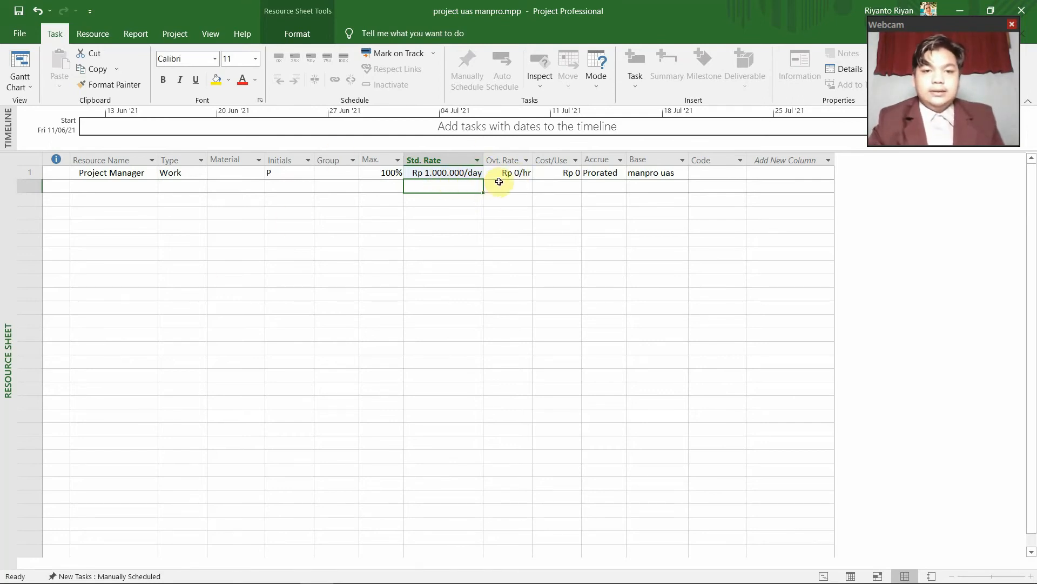
key(Tab)
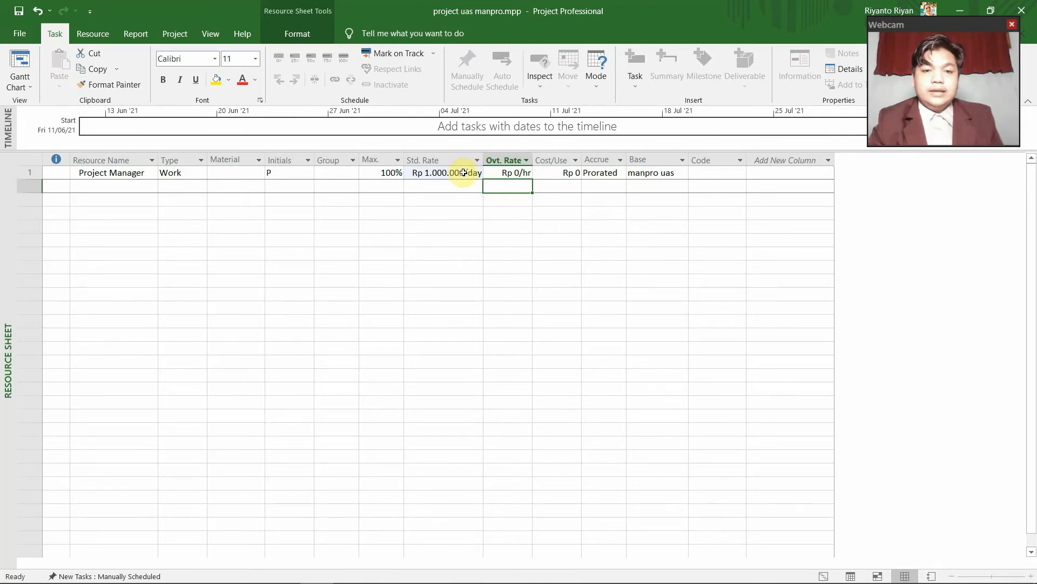
click(454, 185)
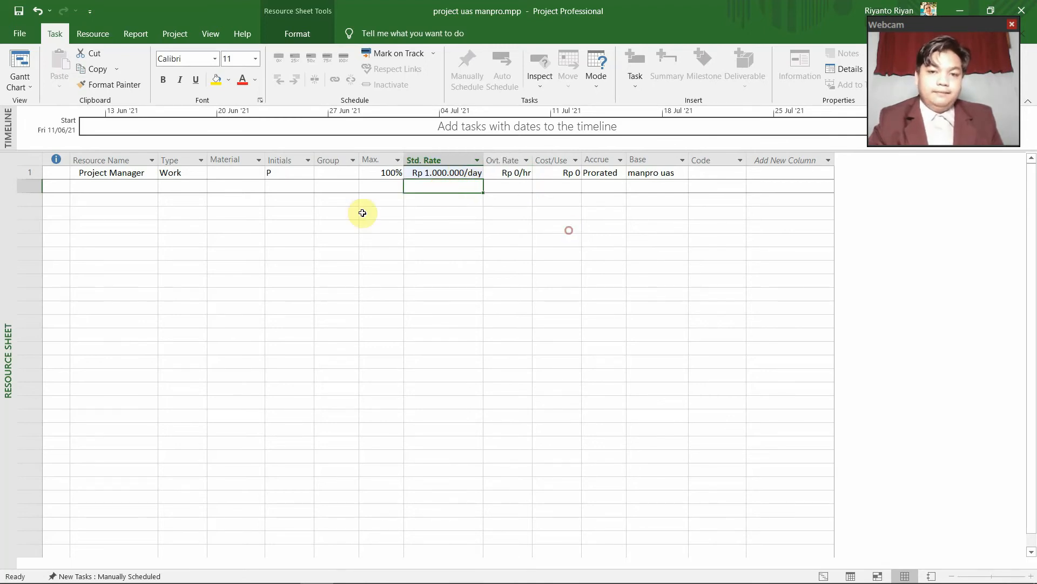
Add a resource named System Analis in the row below Project Manager
click(111, 185)
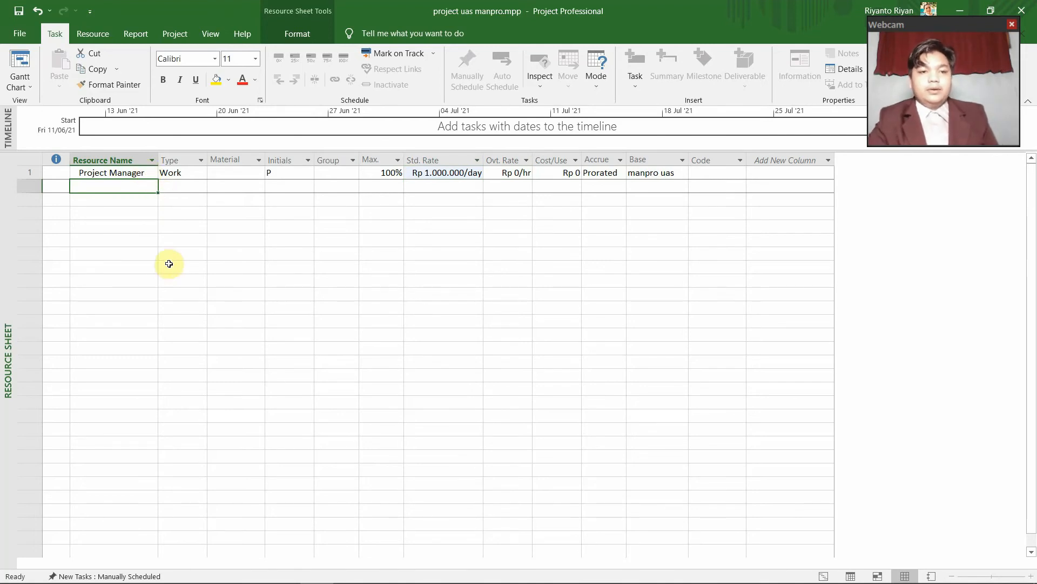
text(System )
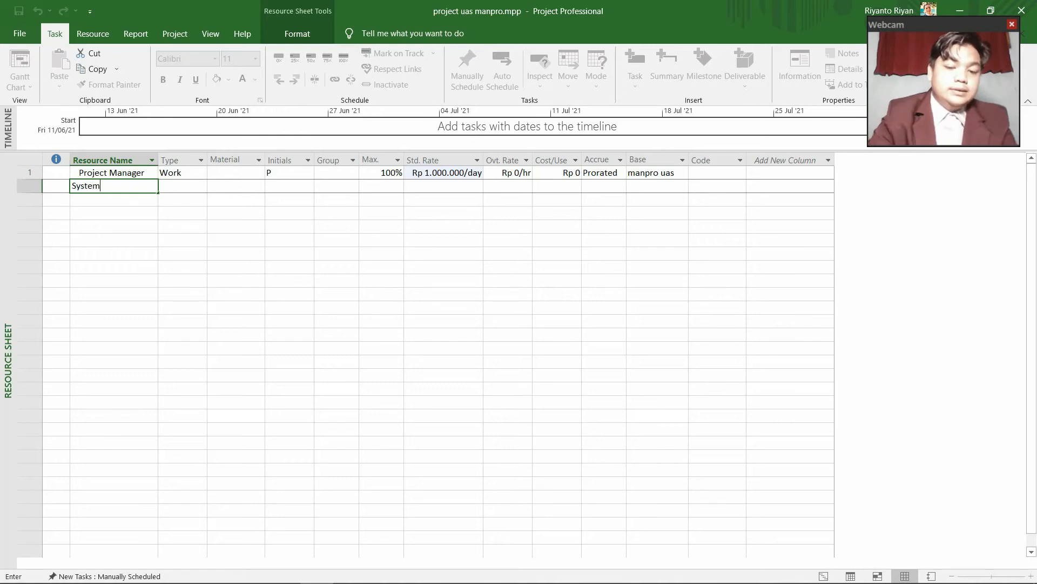
text(Analis)
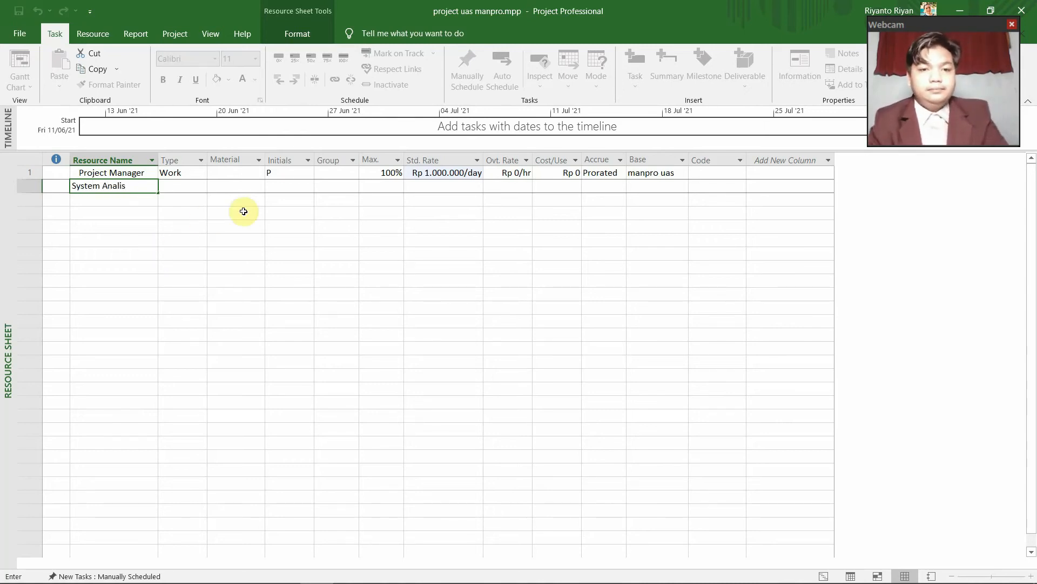
click(287, 201)
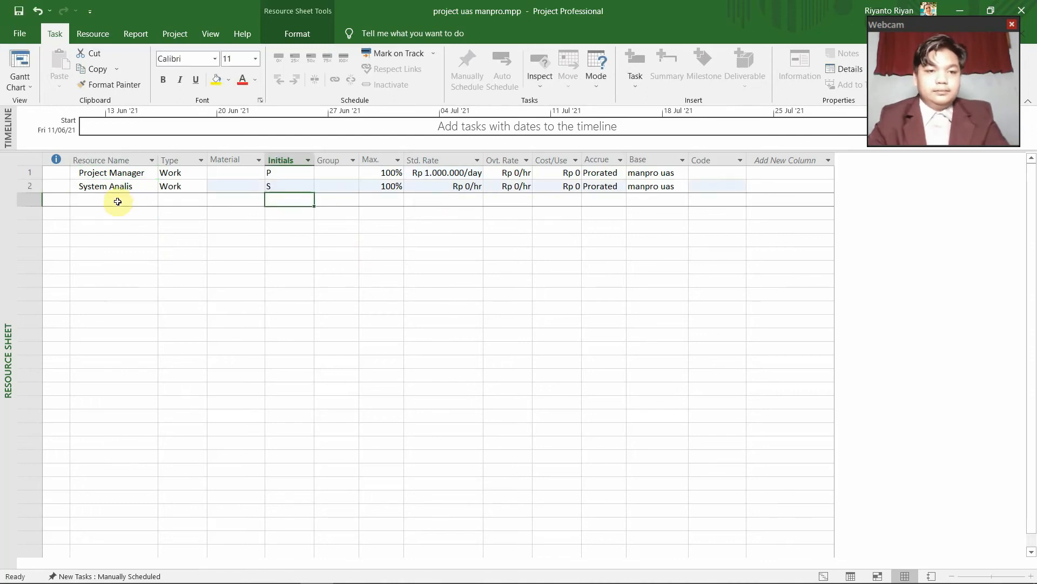
double_click(151, 202)
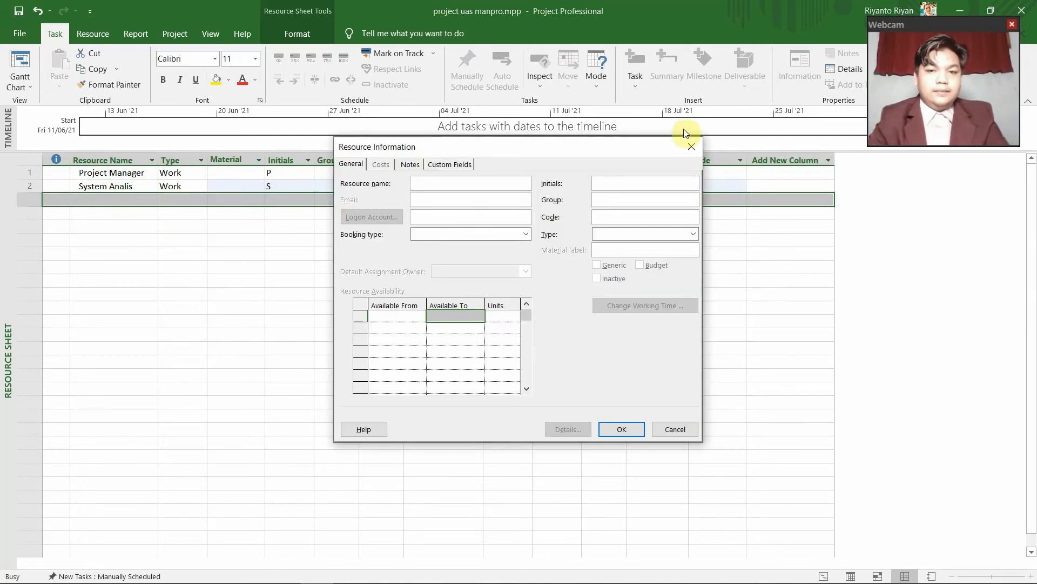
click(689, 145)
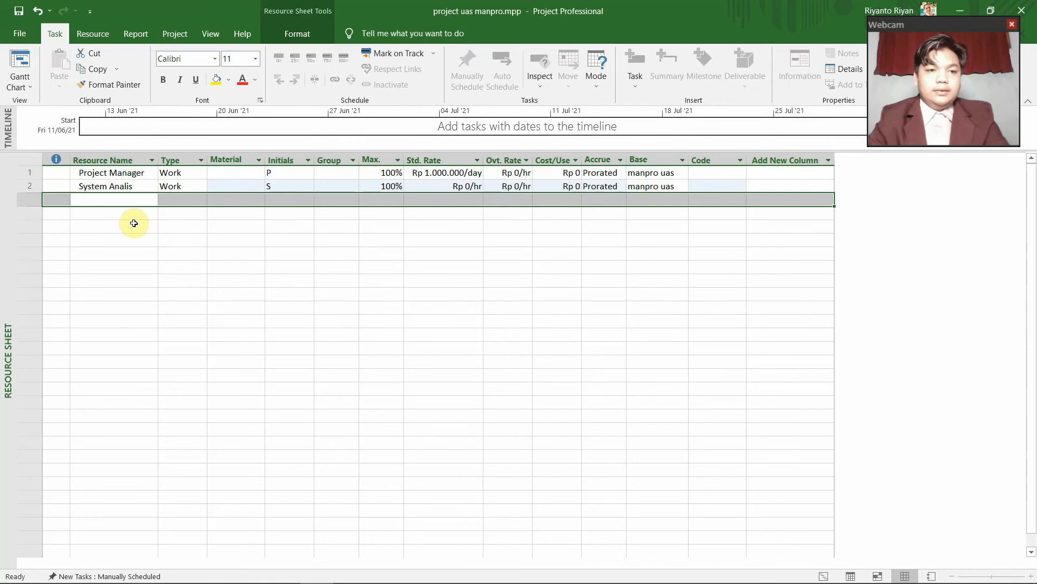
double_click(128, 186)
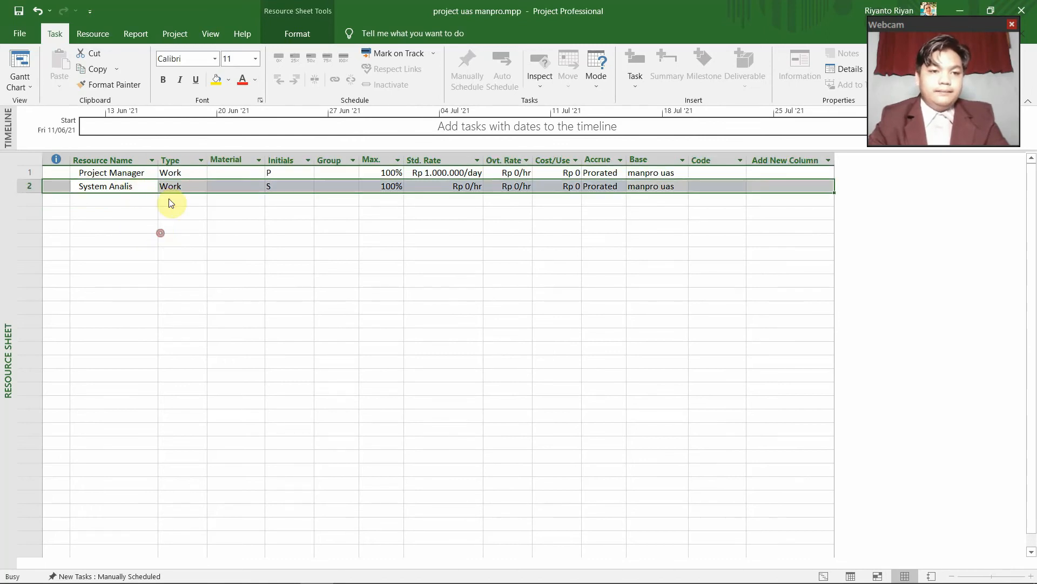
click(692, 147)
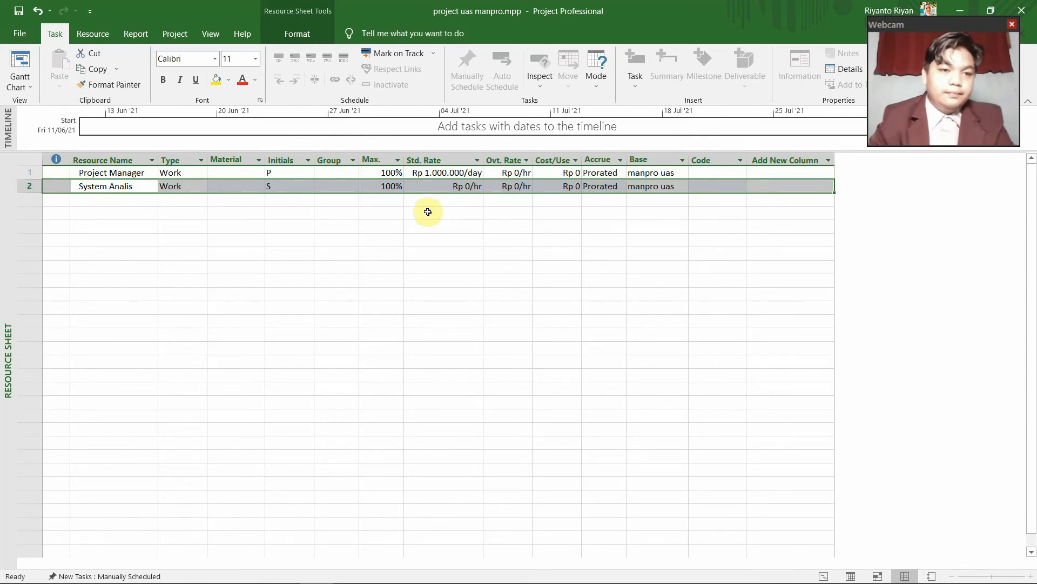
Add a resource named Designer in the row below System Analis
click(103, 200)
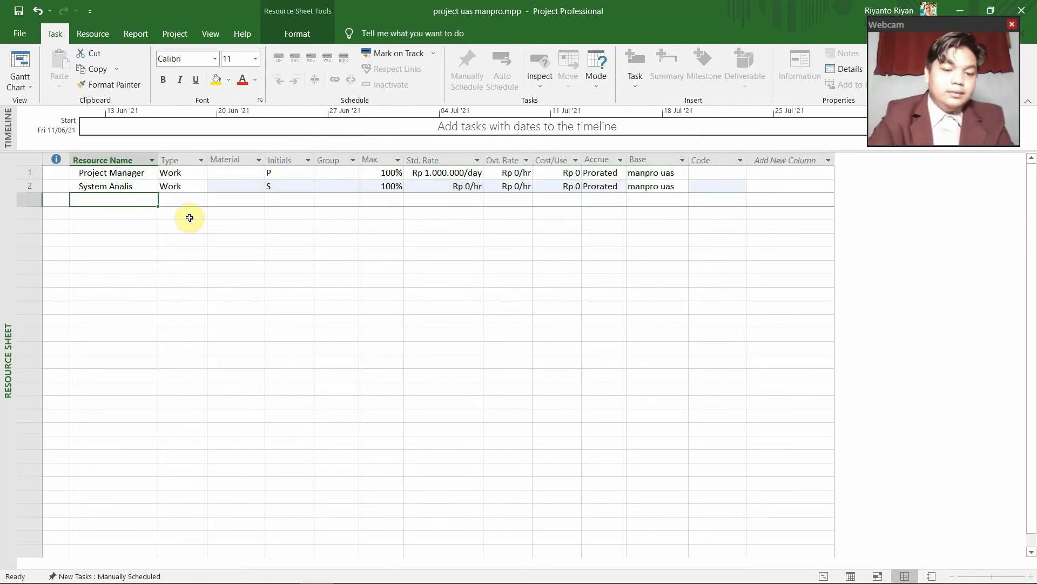
text(Designer)
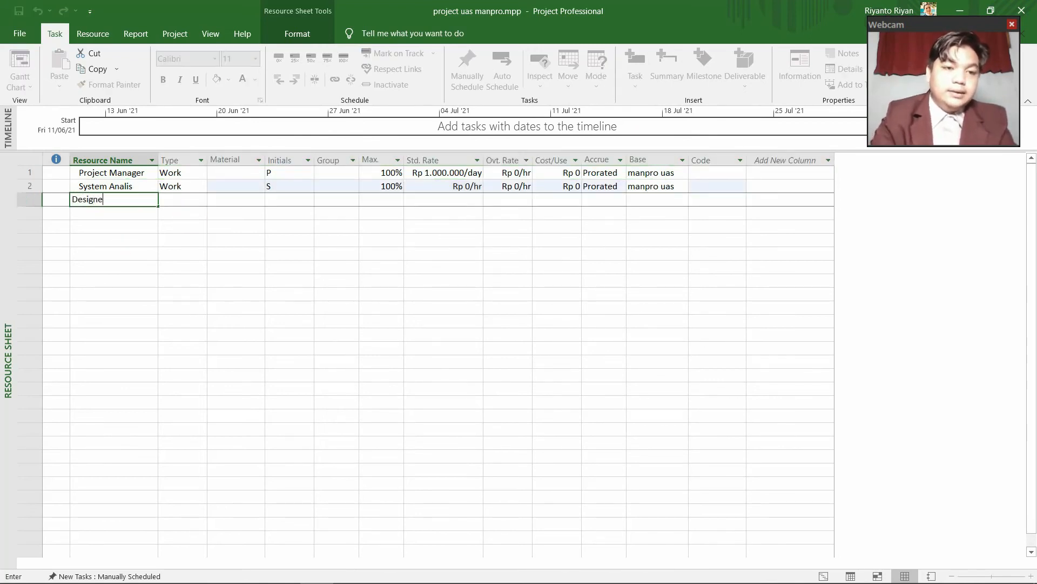
key(Return)
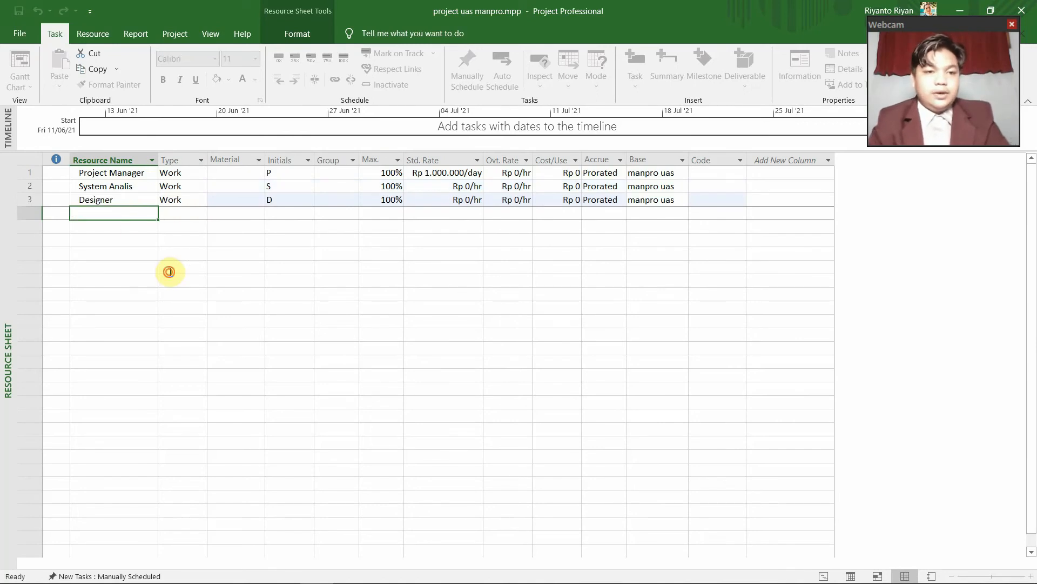
Add a resource named Deleloper in the row below Designer
double_click(173, 214)
click(691, 146)
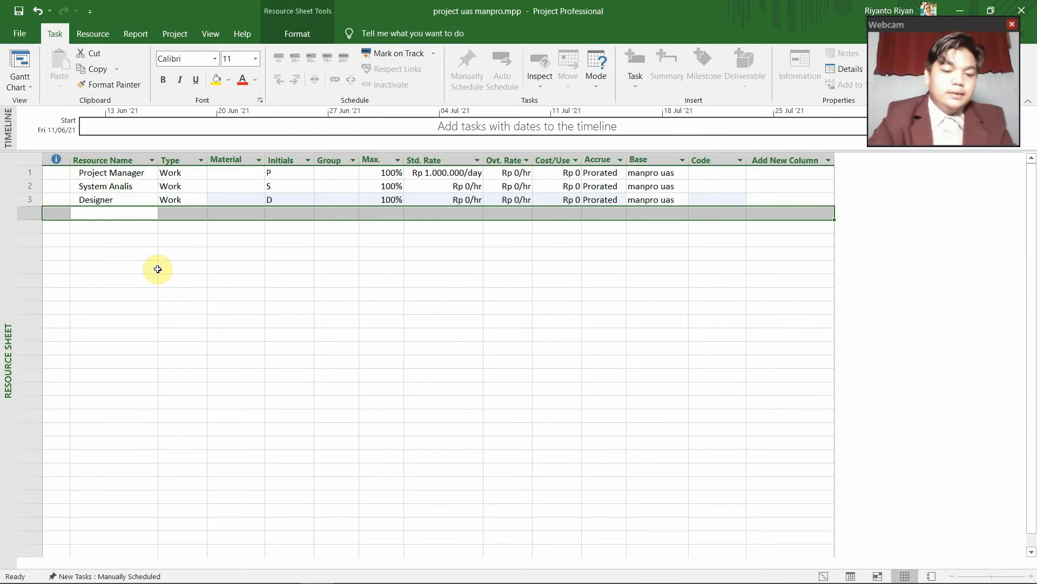
text(De)
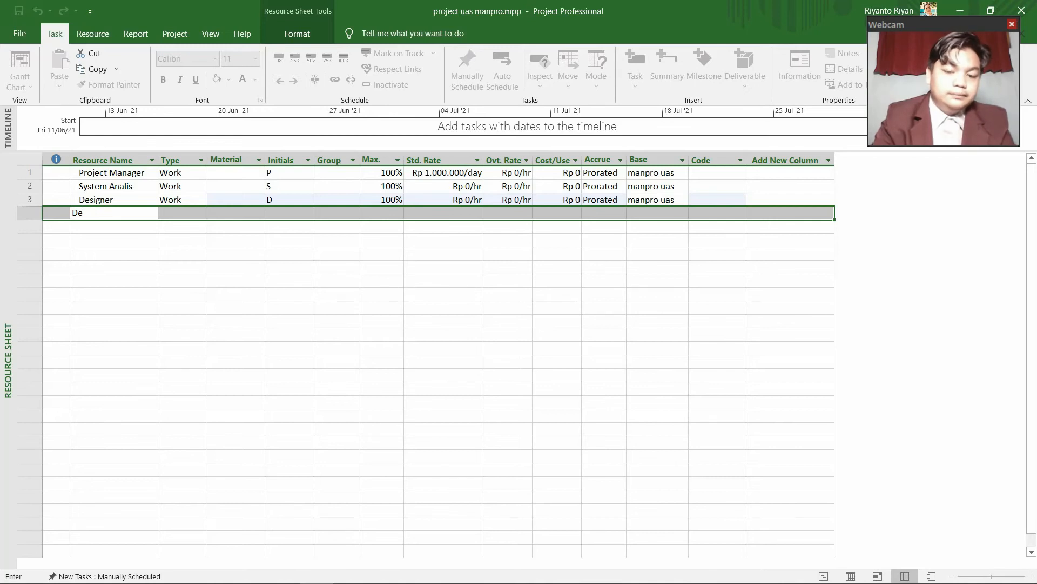
text(leloper)
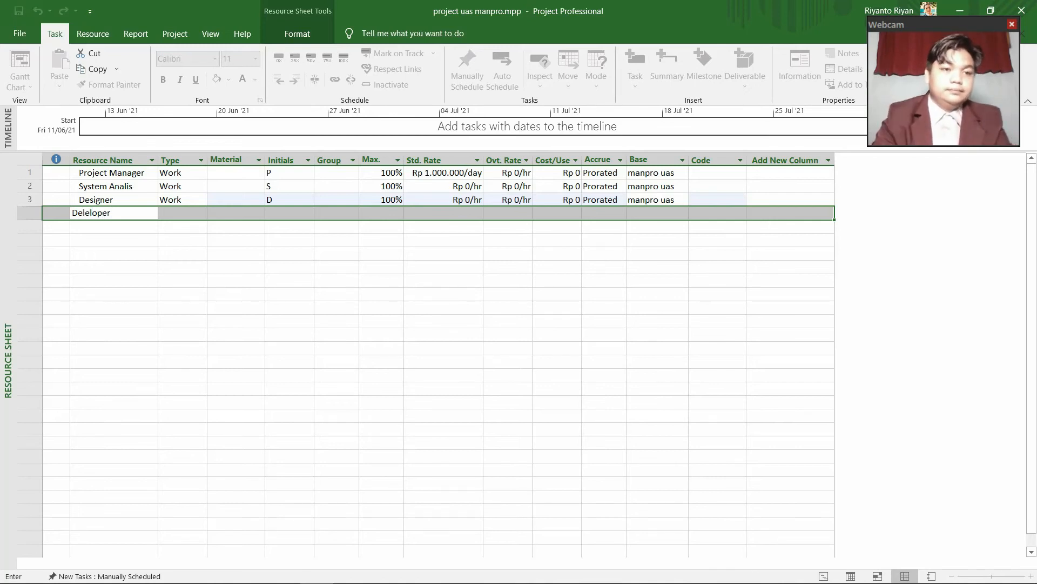
key(Return)
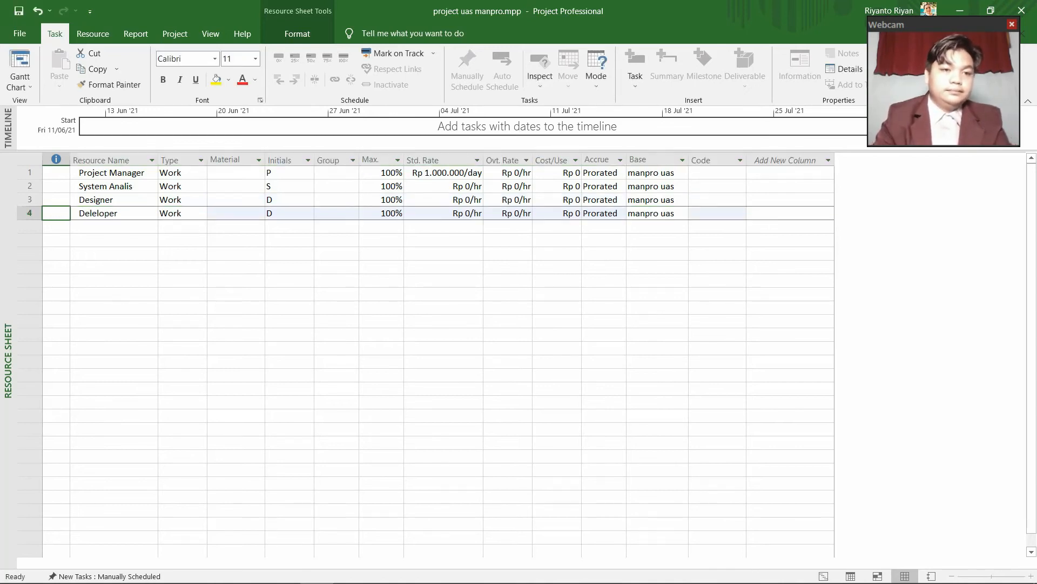
Correct the name of the resource in row 4 to Developer
double_click(93, 213)
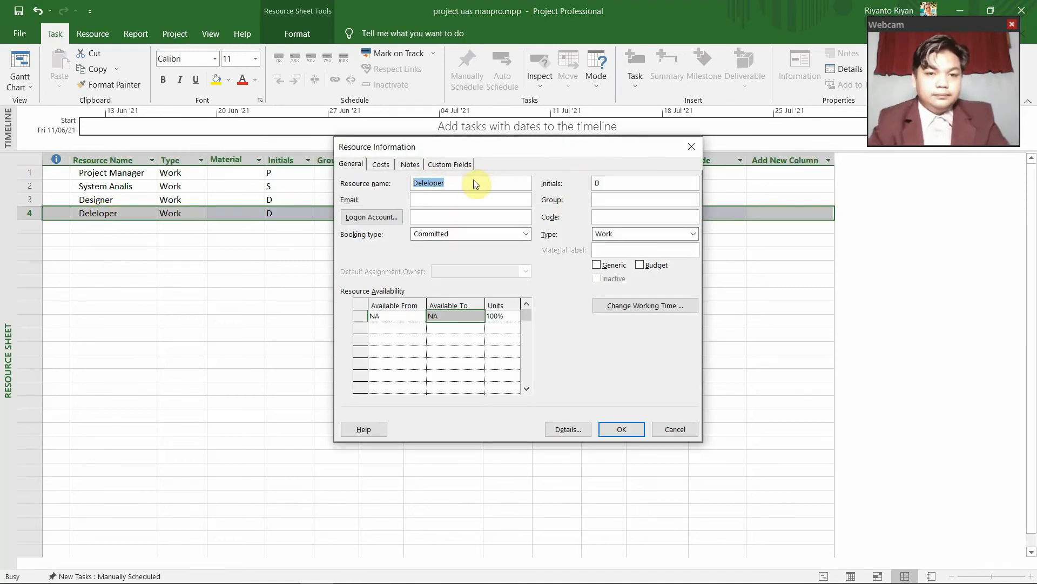
text(De)
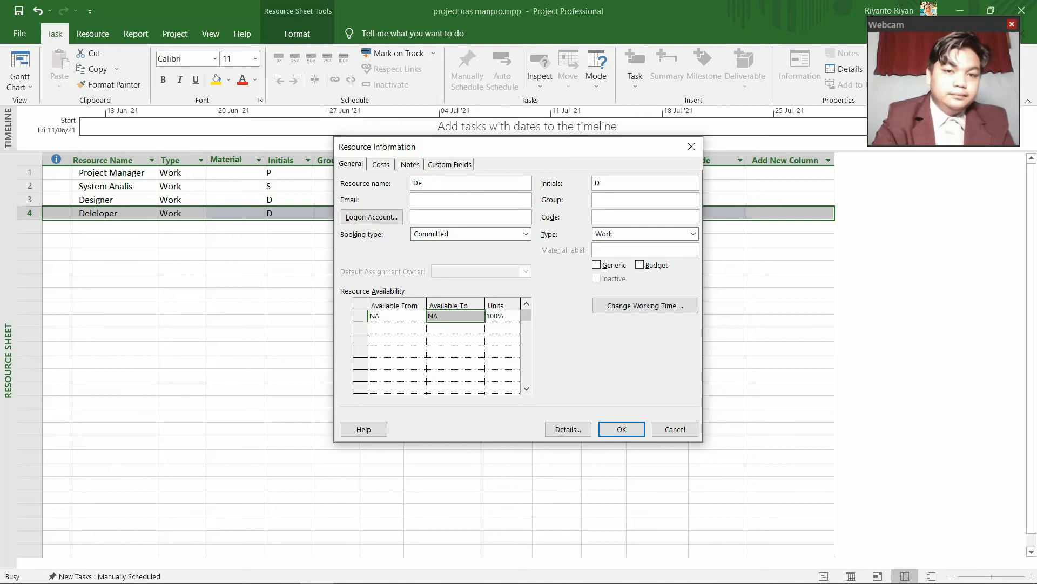
text(veloper)
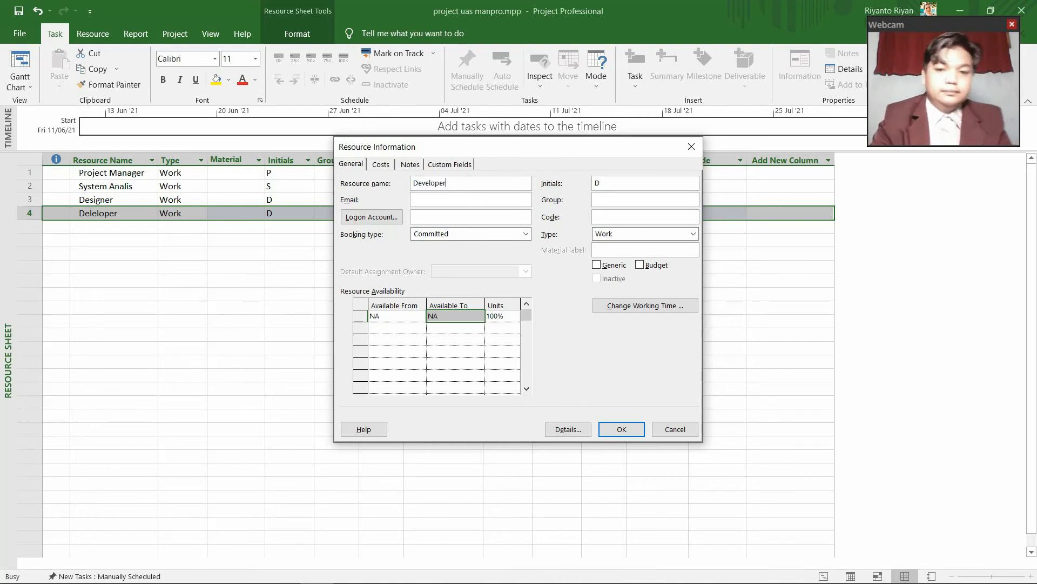
key(Return)
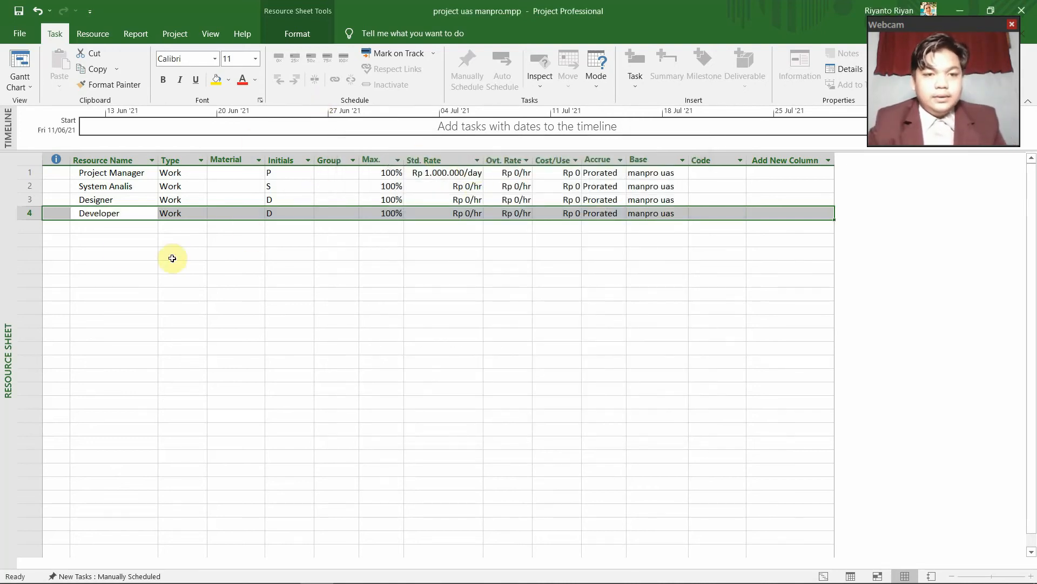
Add a resource named Tester in the row below Developer
click(120, 226)
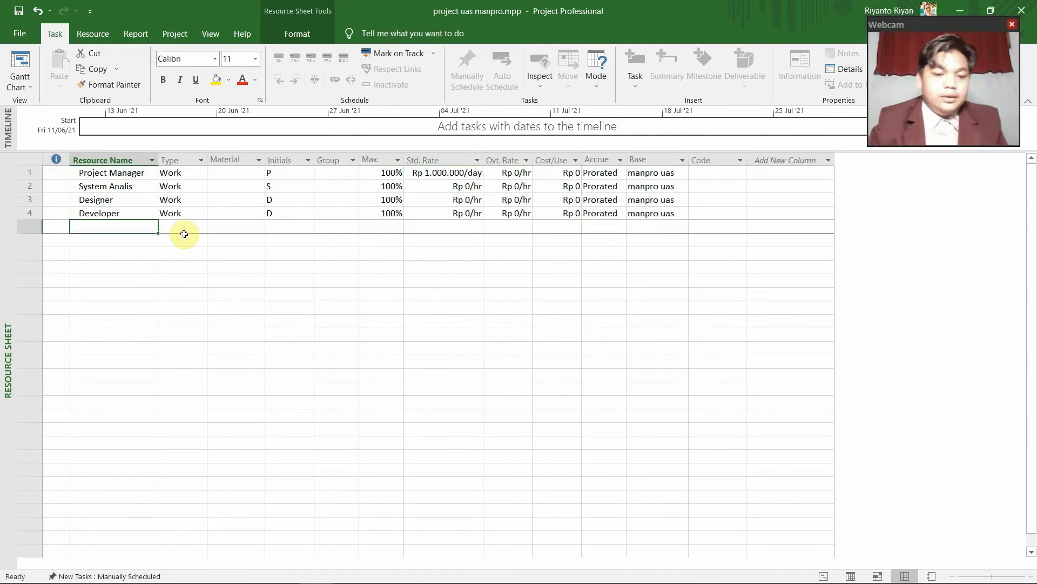
text(Tester)
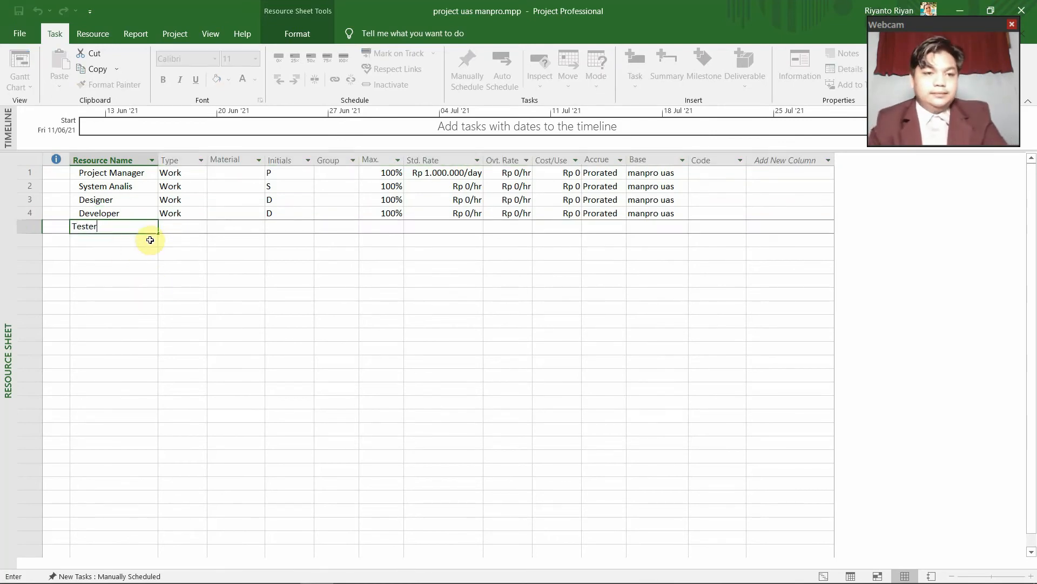
key(Return)
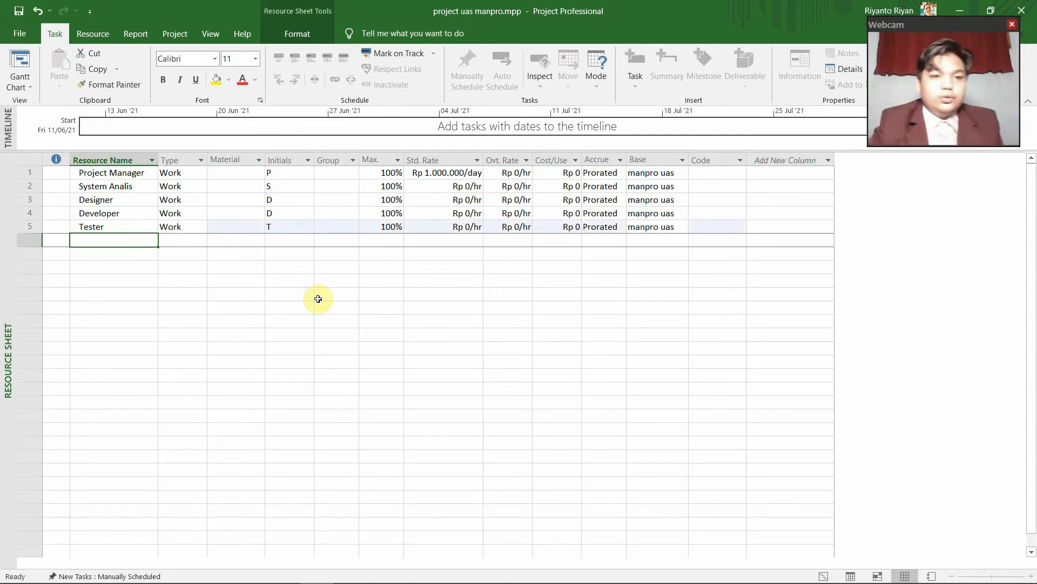
Set the standard rate of the System Analis resource to 100000/day
click(452, 187)
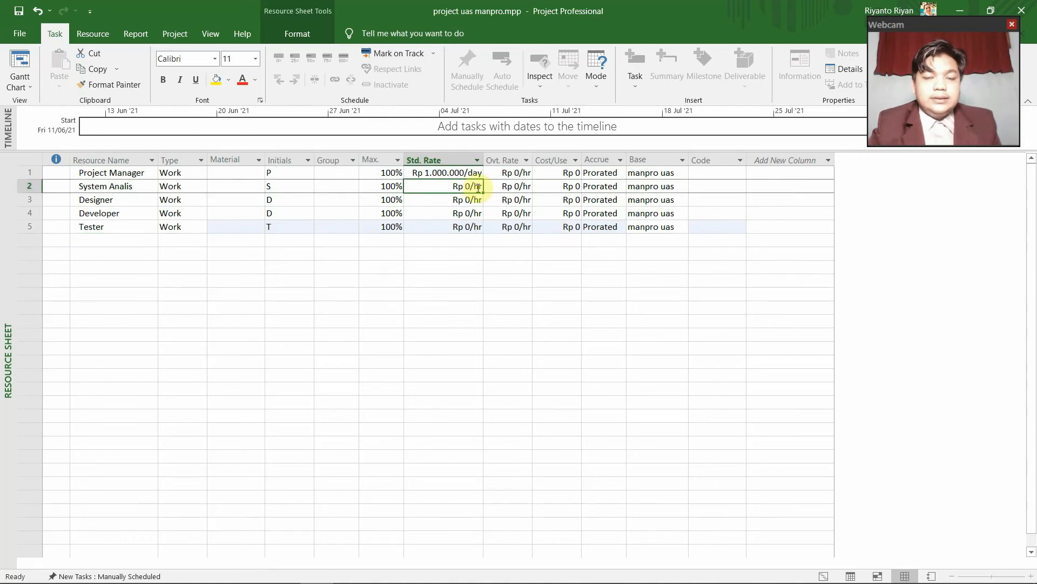
text(100000/day)
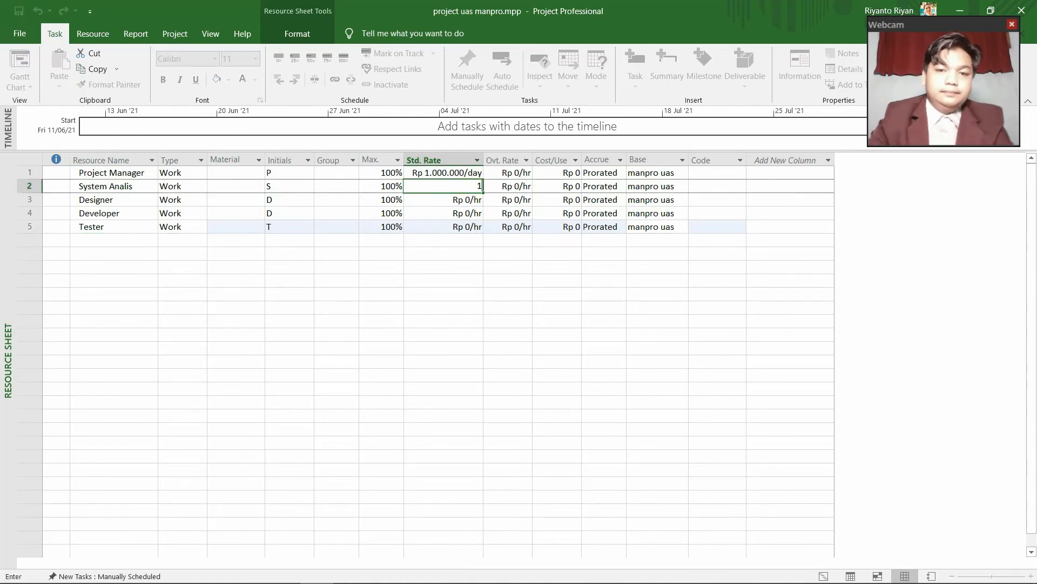
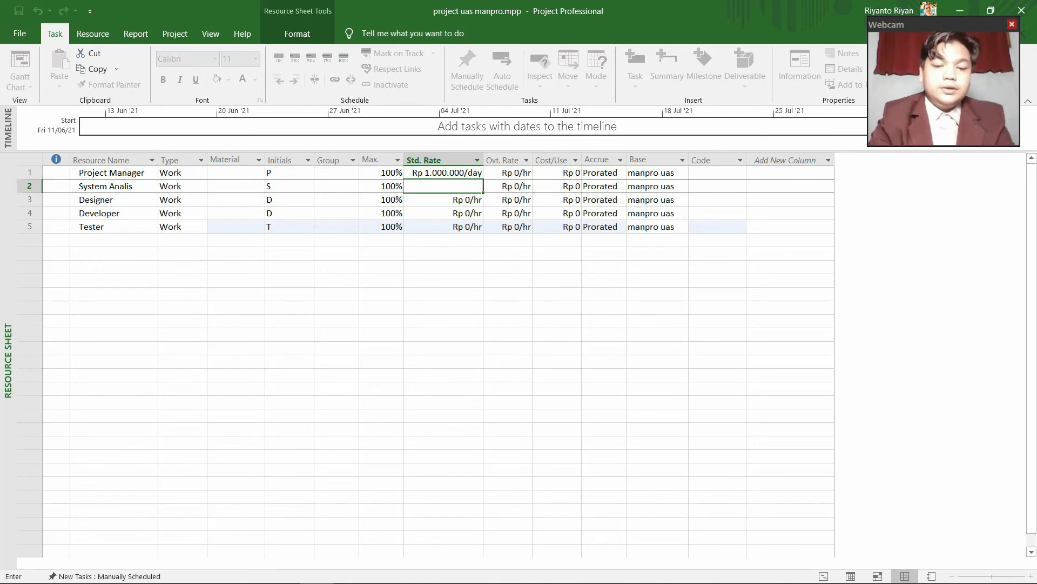
text(00000)
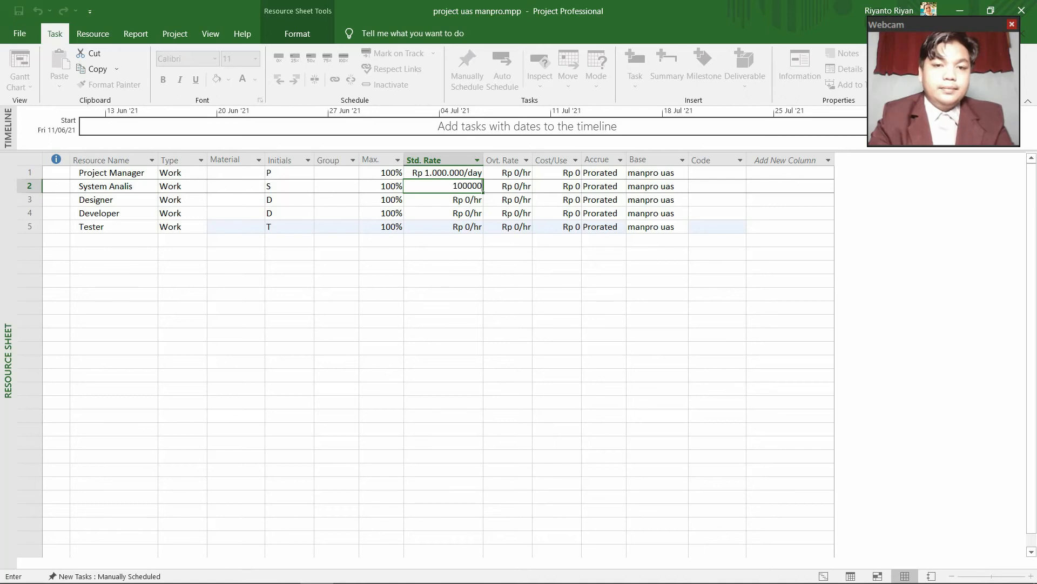
text(/day)
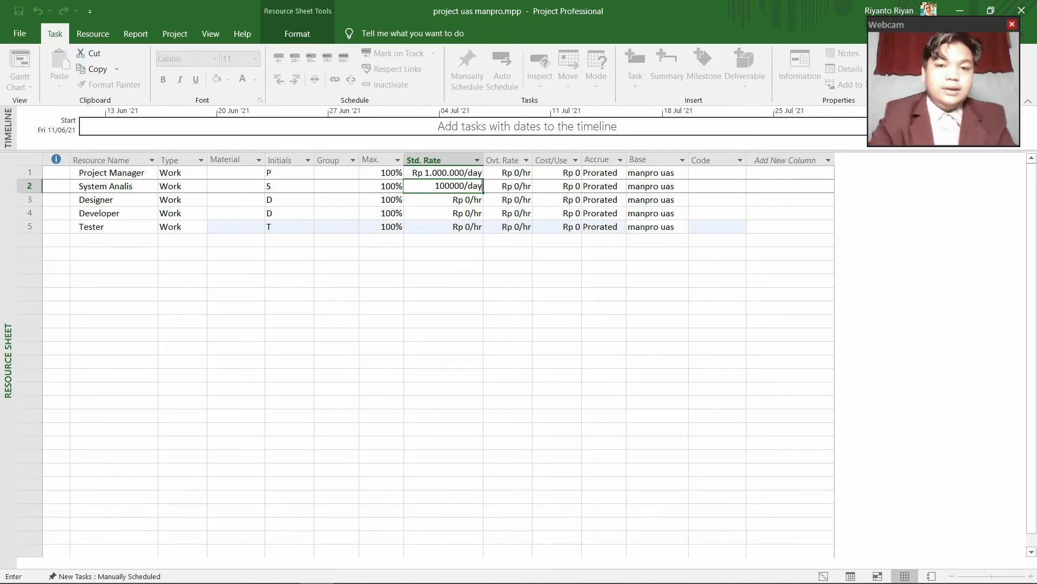
key(Return)
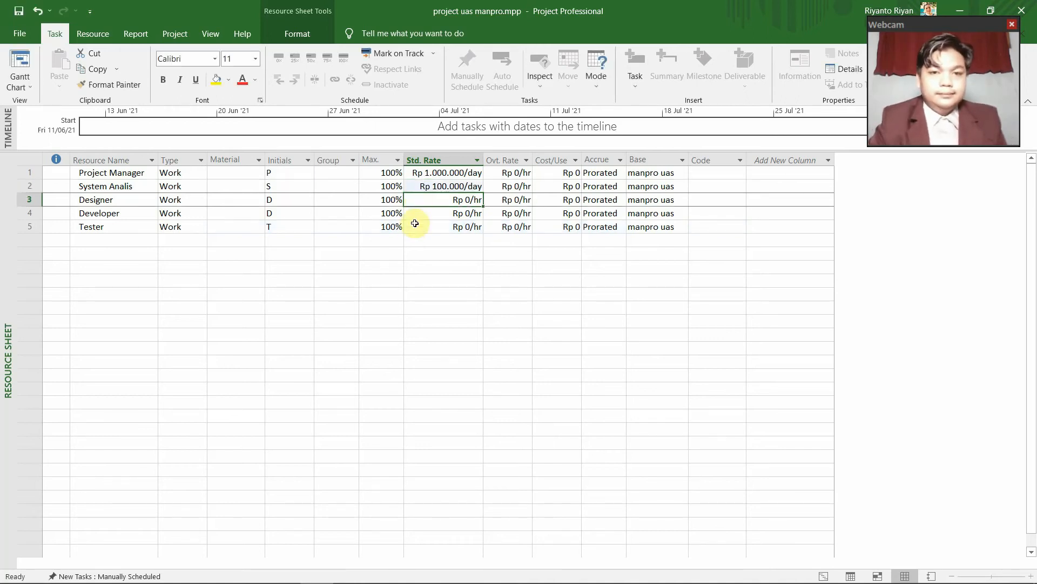
Set the standard rate of the Designer resource to 150000/day
double_click(443, 201)
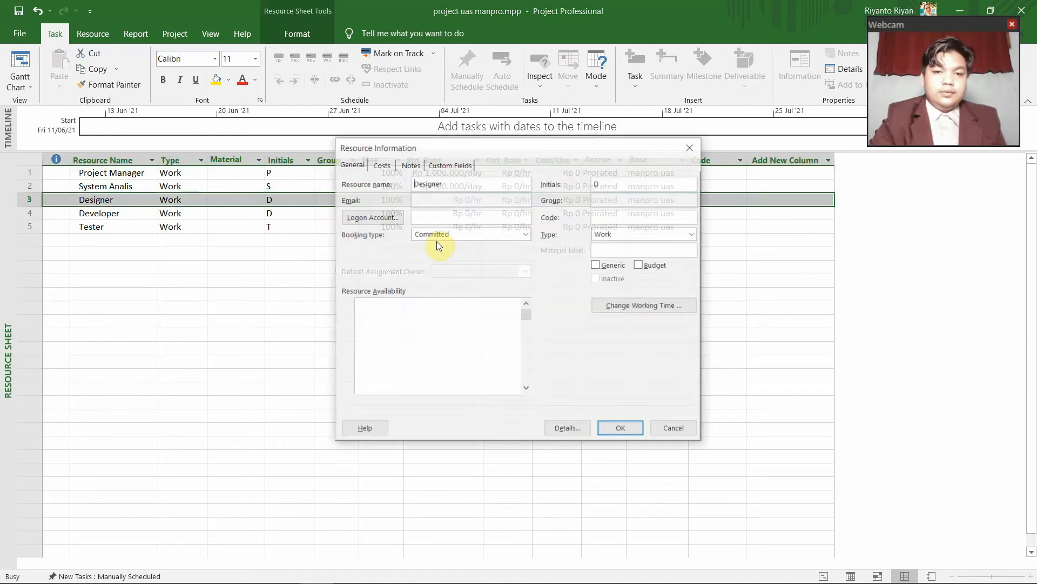
key(Escape)
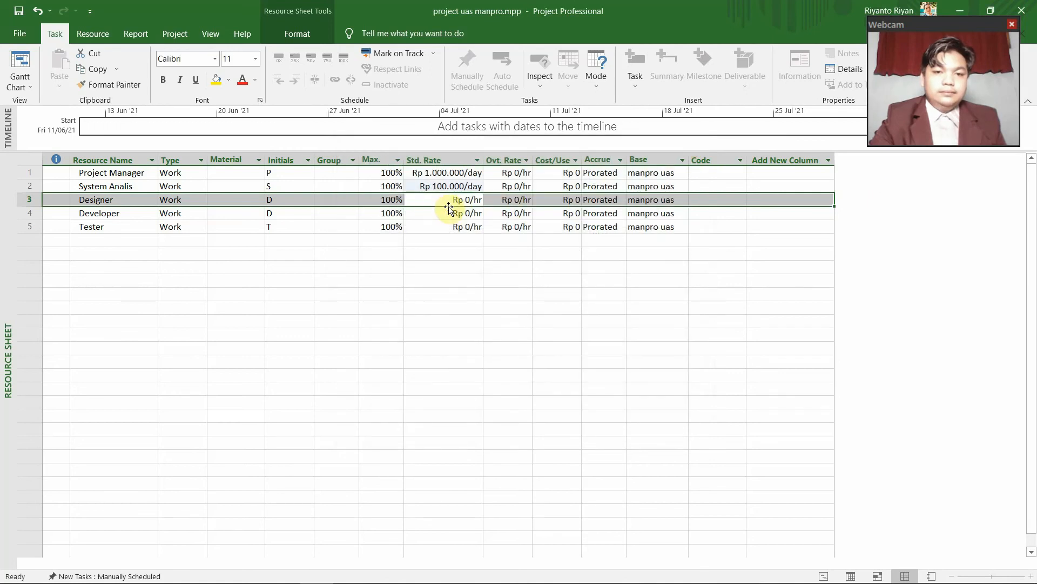
click(475, 227)
click(438, 200)
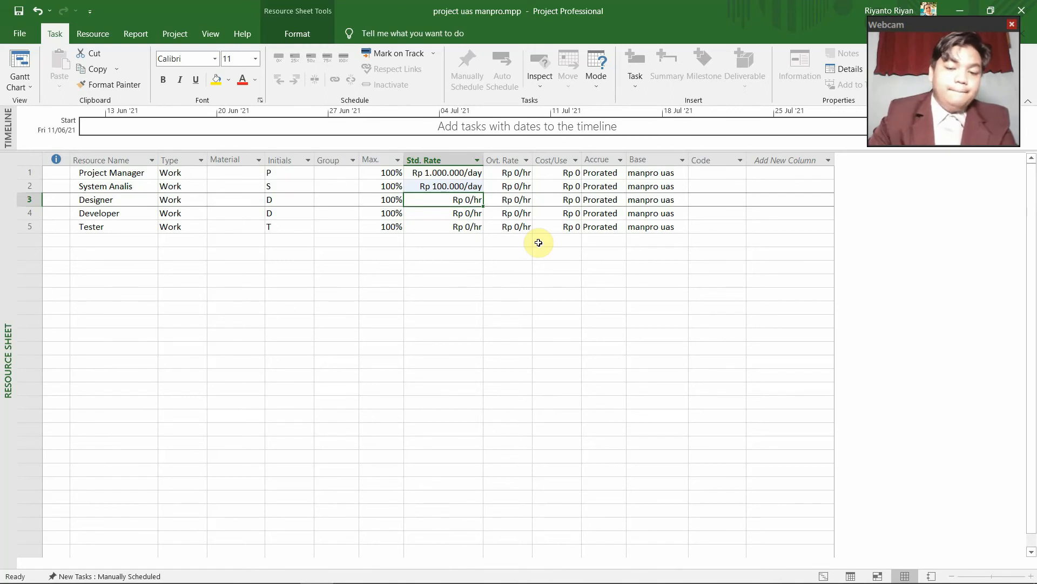
text(50)
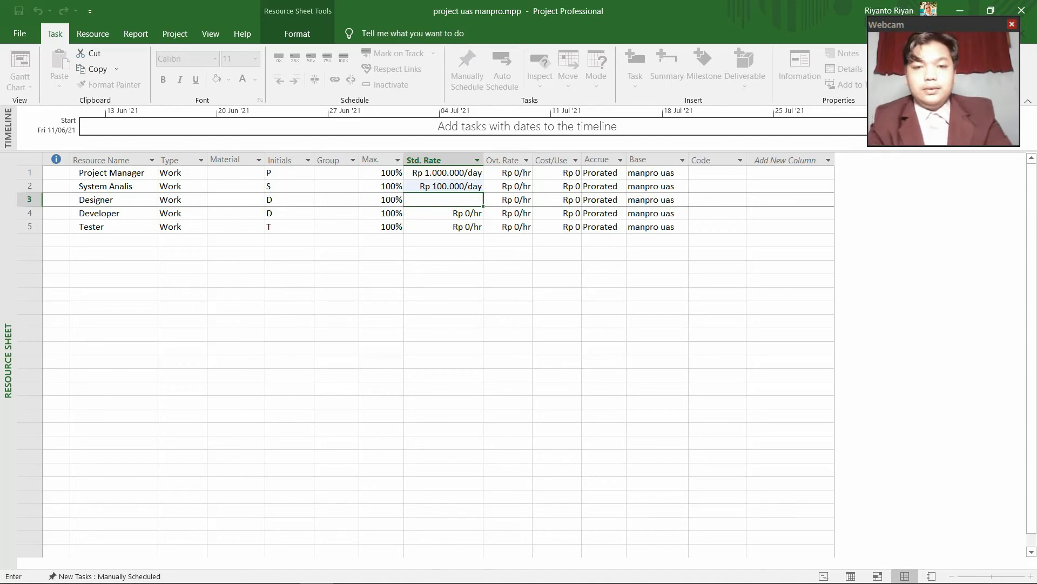
text(0)
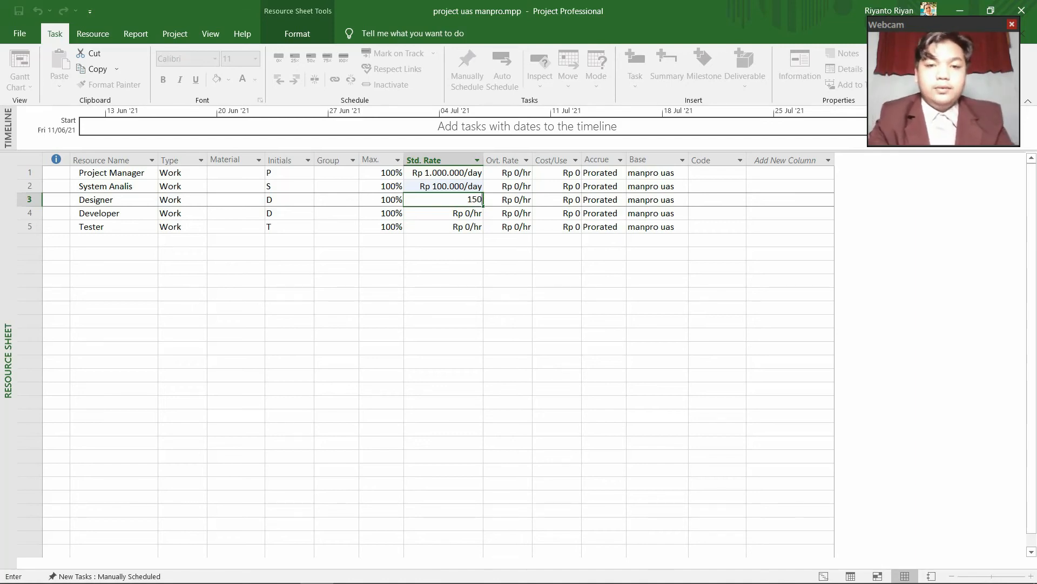
text(000/day)
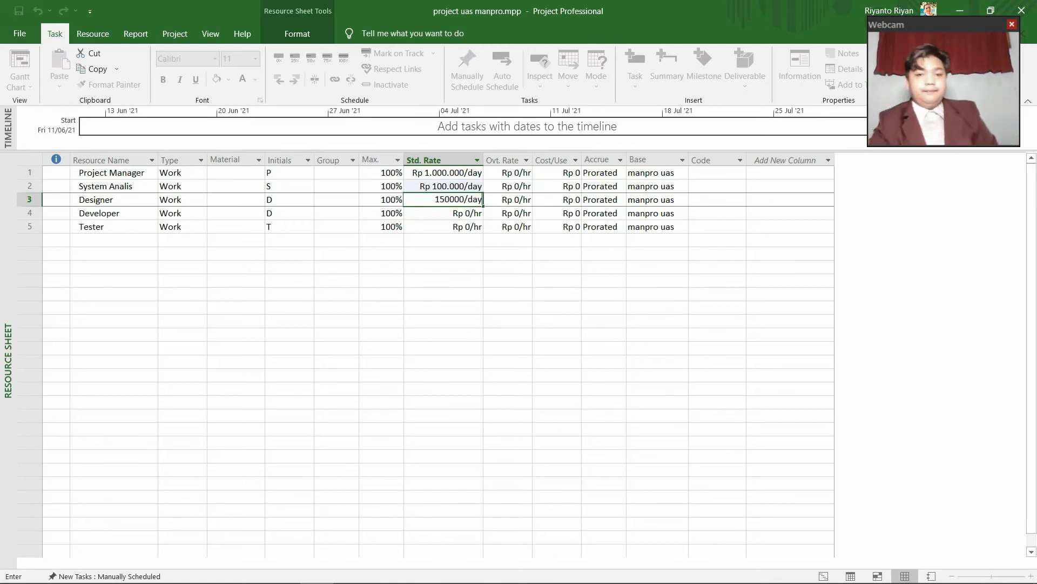
key(Return)
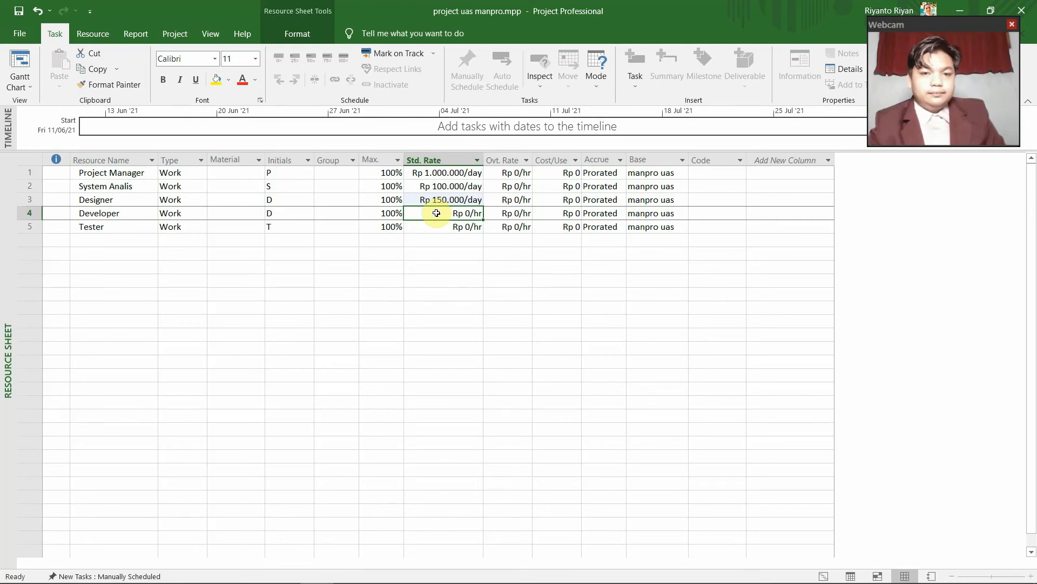
Set the standard rate of the Developer resource to 200000/day
text(200000)
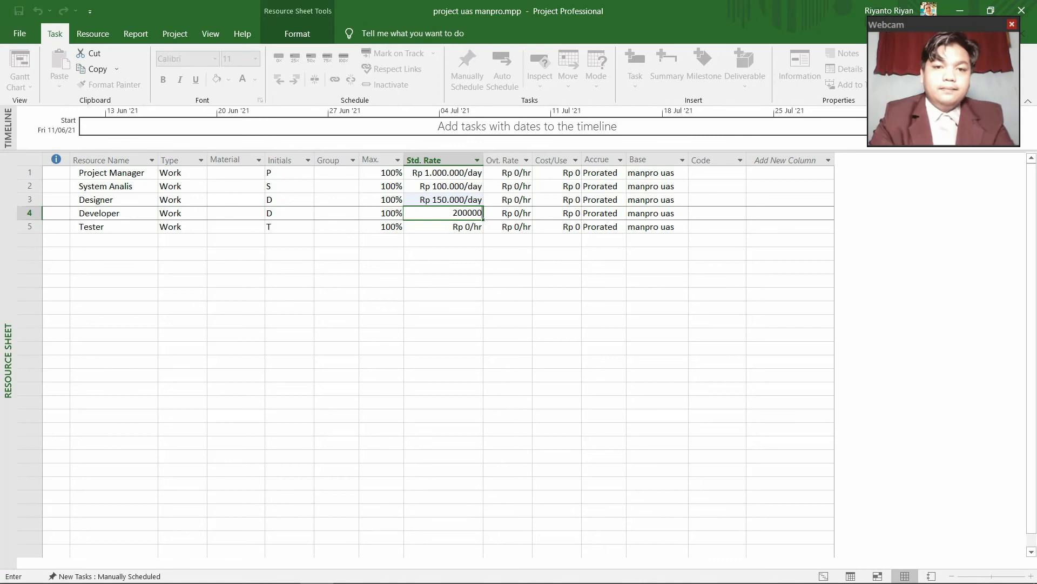
text(/day)
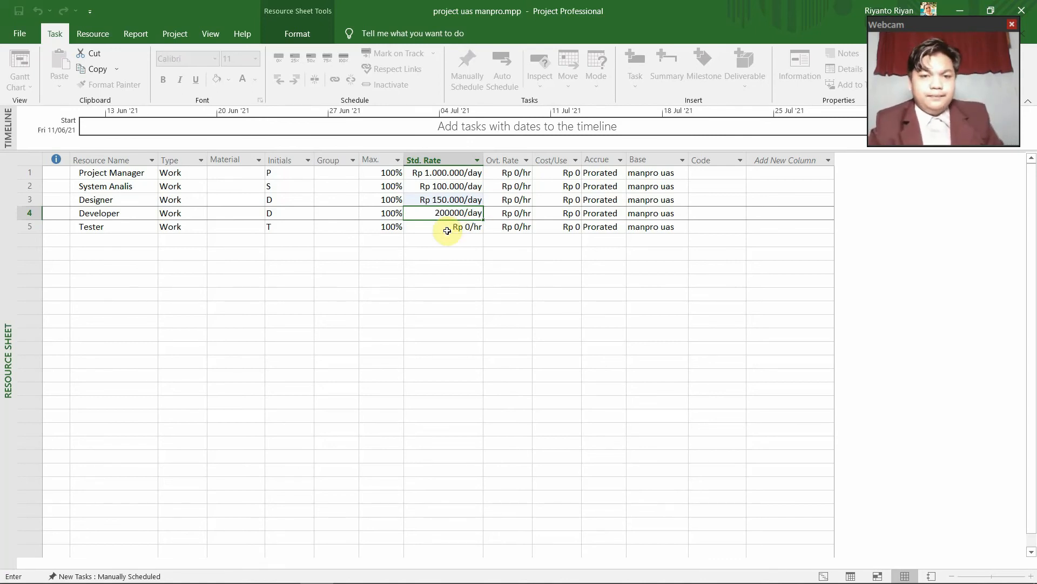
key(Return)
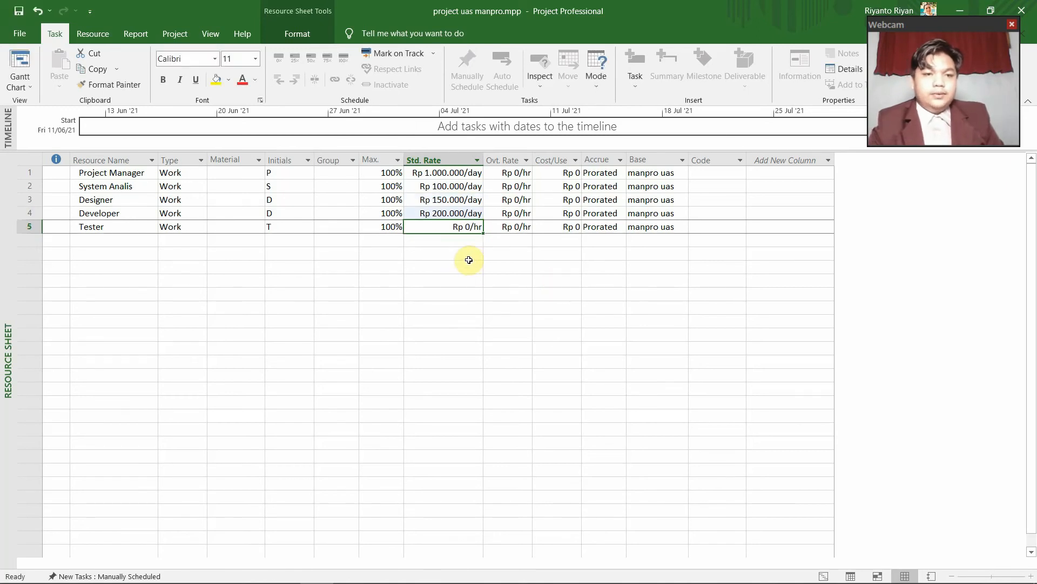
Set the standard rate of the Tester resource to 150000/day
text(1)
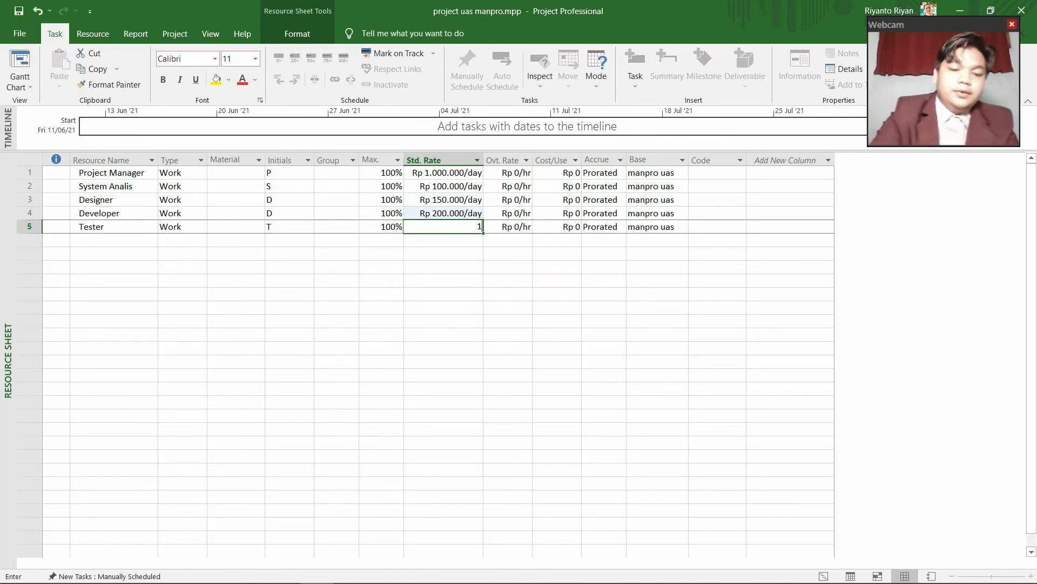
text(50)
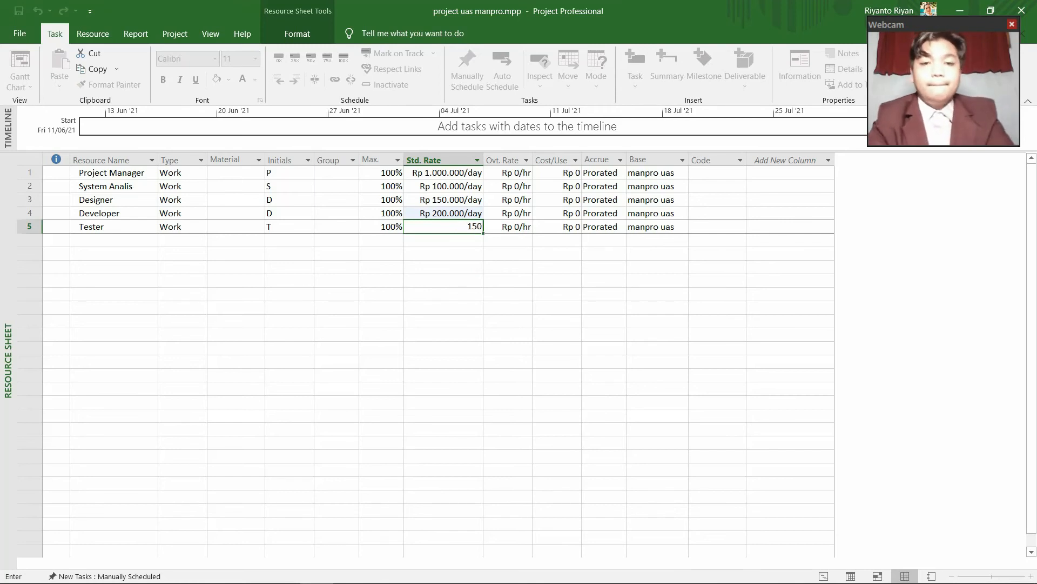
text(000/day)
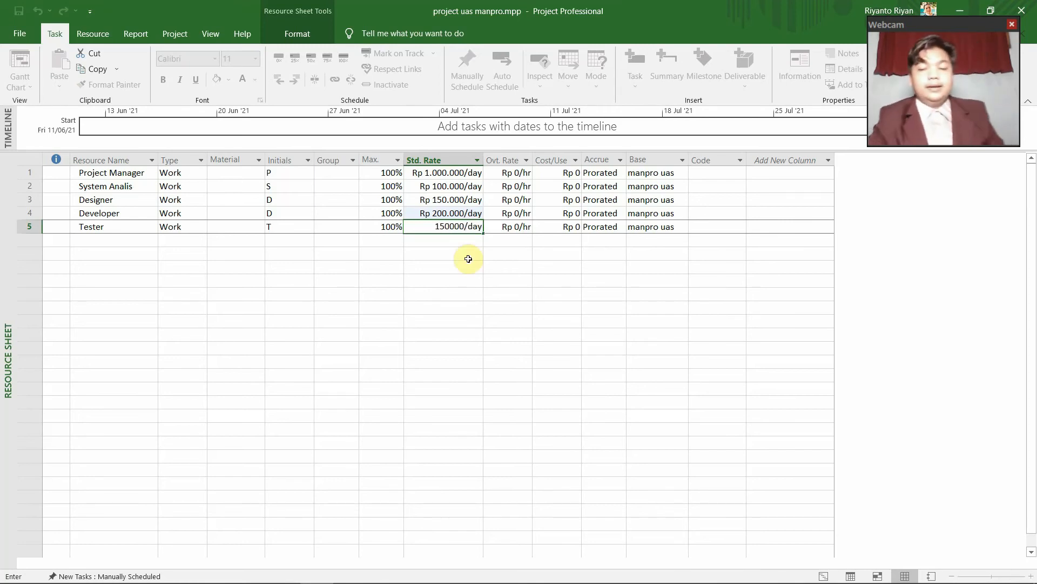
key(Return)
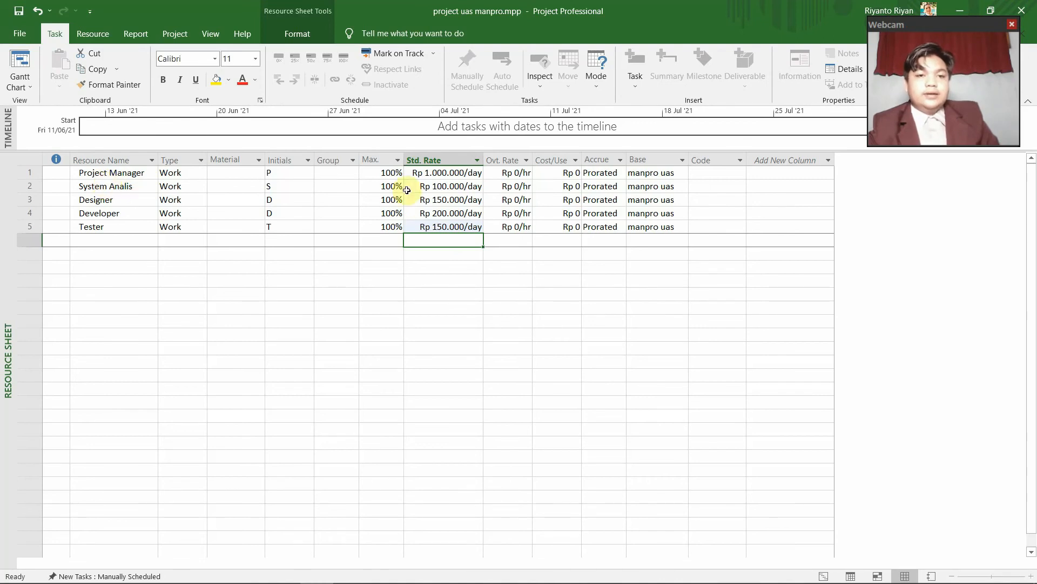
Switch from the resource sheet to the Gantt Chart view of the project
click(670, 226)
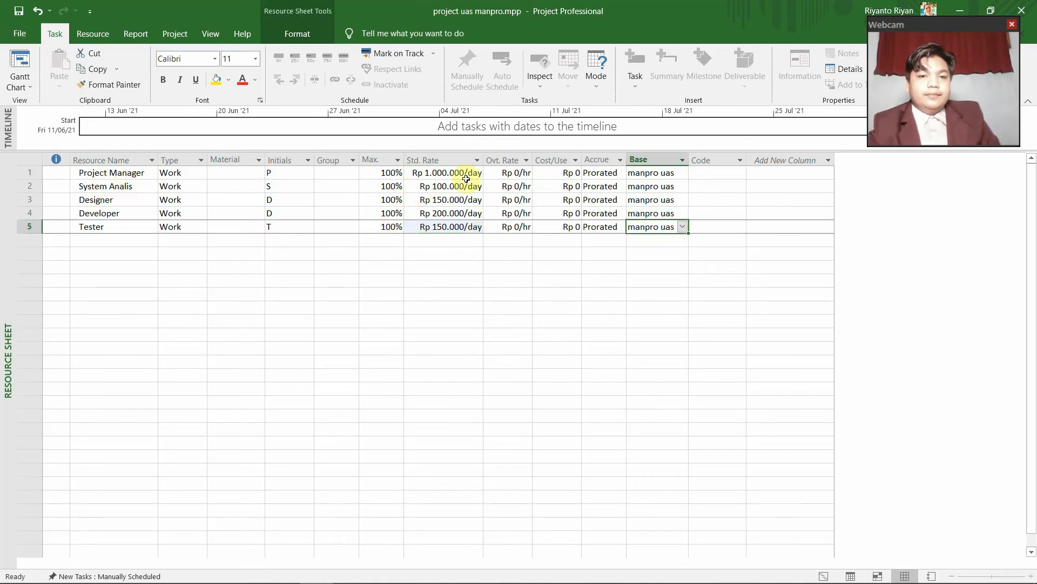
click(23, 86)
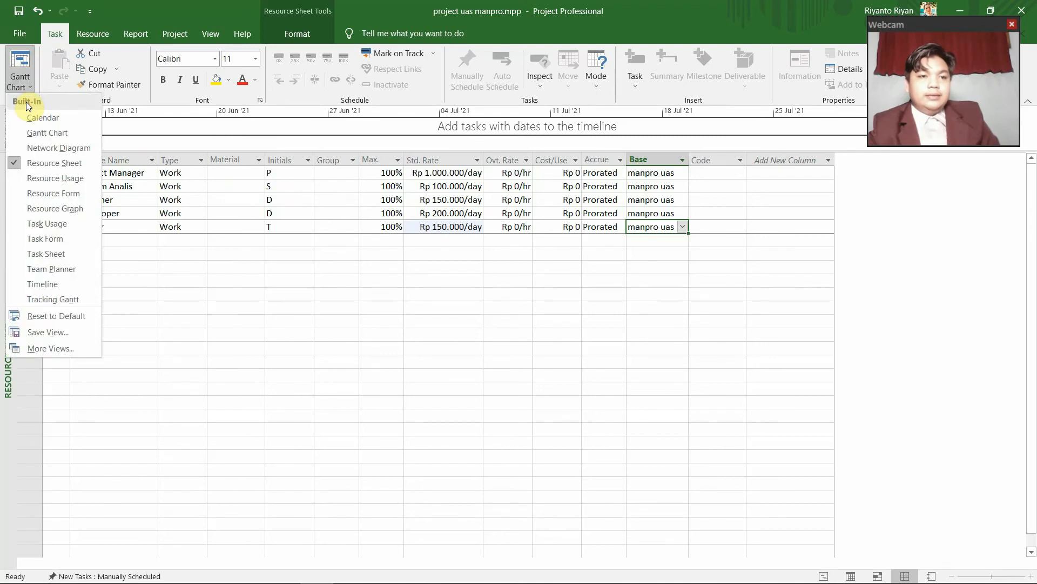
click(41, 133)
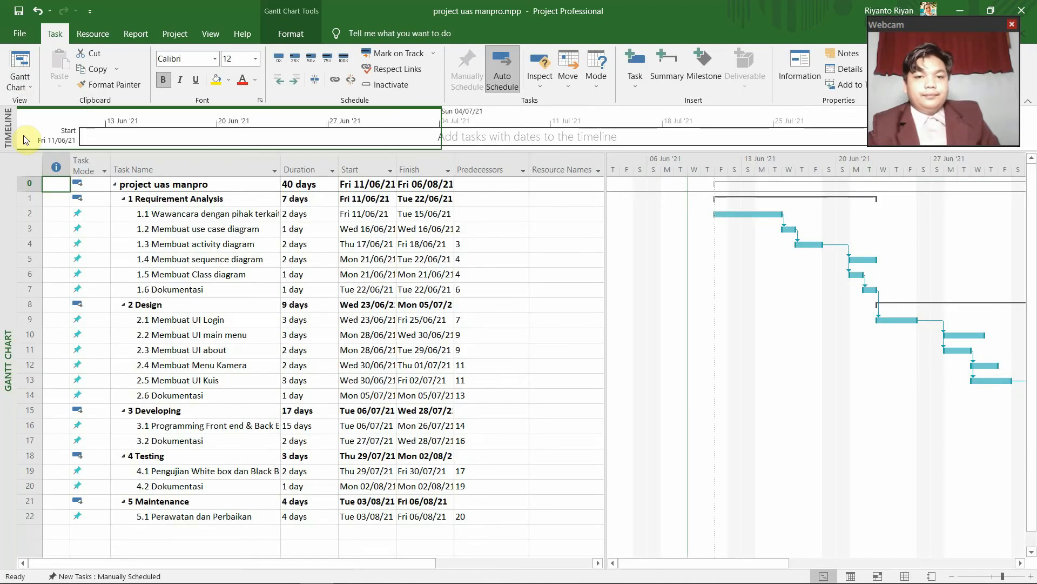
Narrow the Predecessors column in the task table to make room for the Resource Names column
click(499, 206)
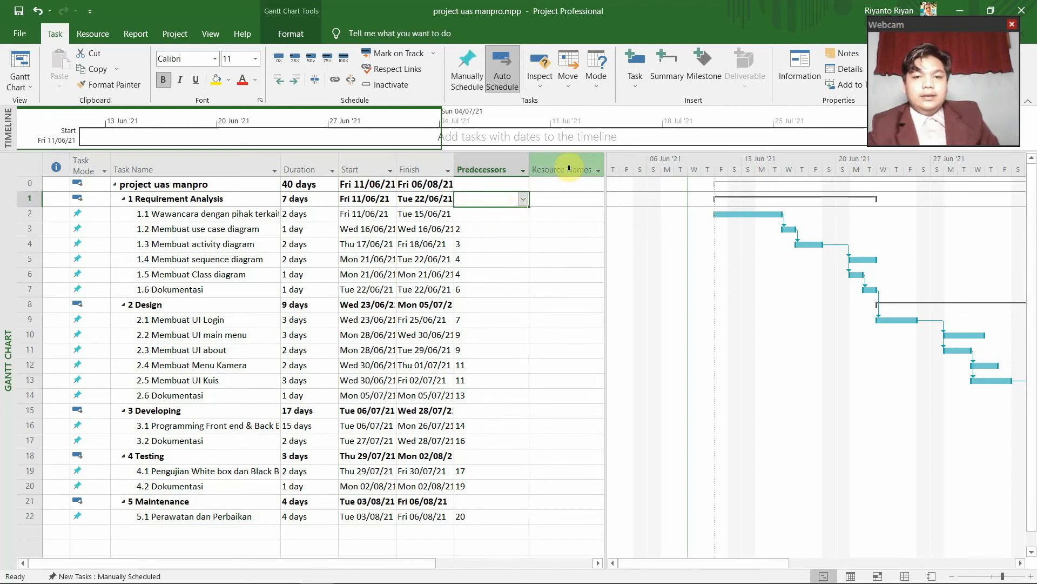
click(557, 228)
click(544, 263)
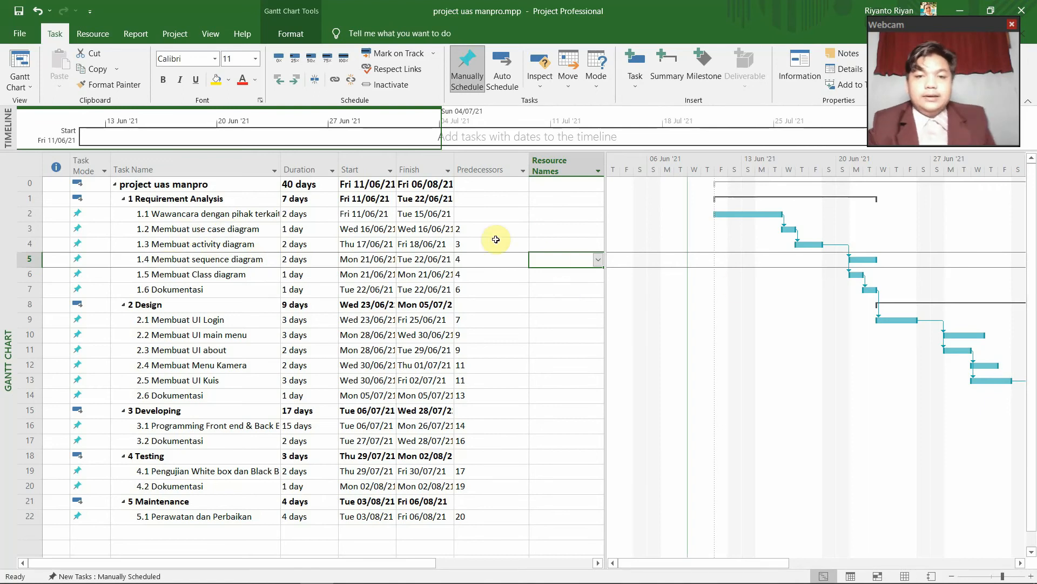
drag(527, 162, 499, 163)
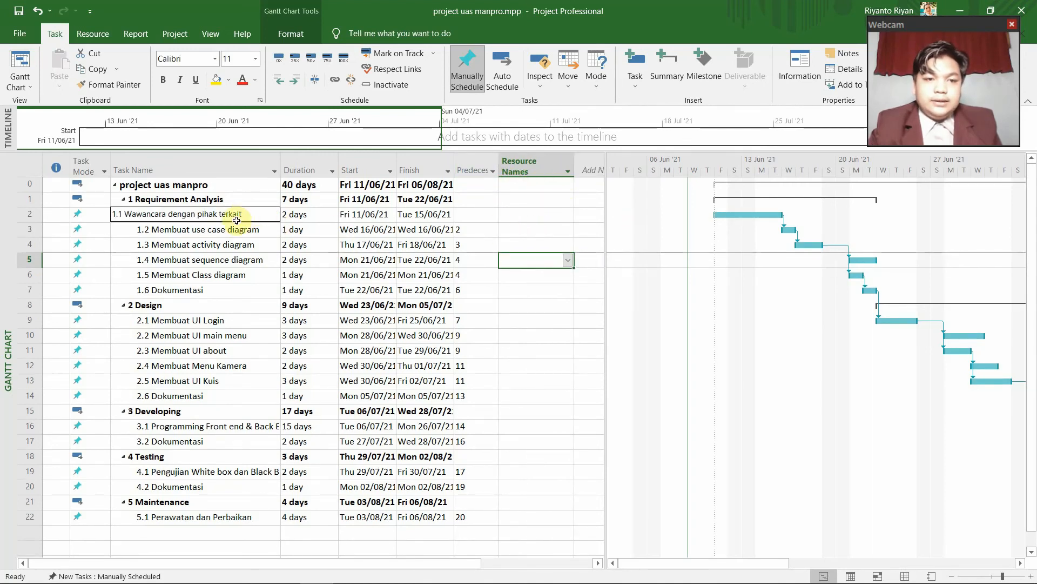
Assign the Project Manager resource to the task 1.1 Wawancara dengan pihak terkait
click(526, 215)
click(567, 214)
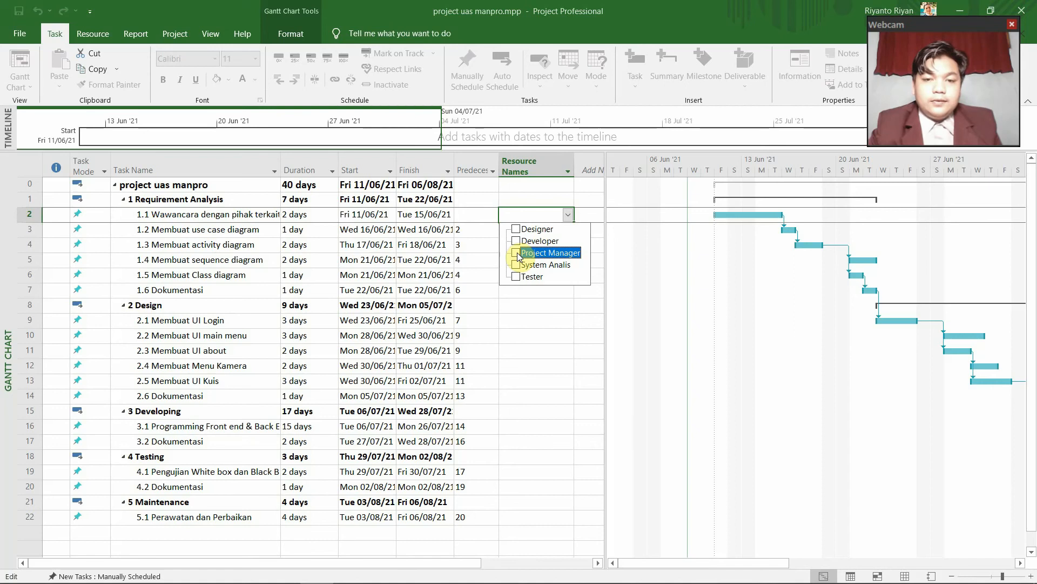
click(516, 253)
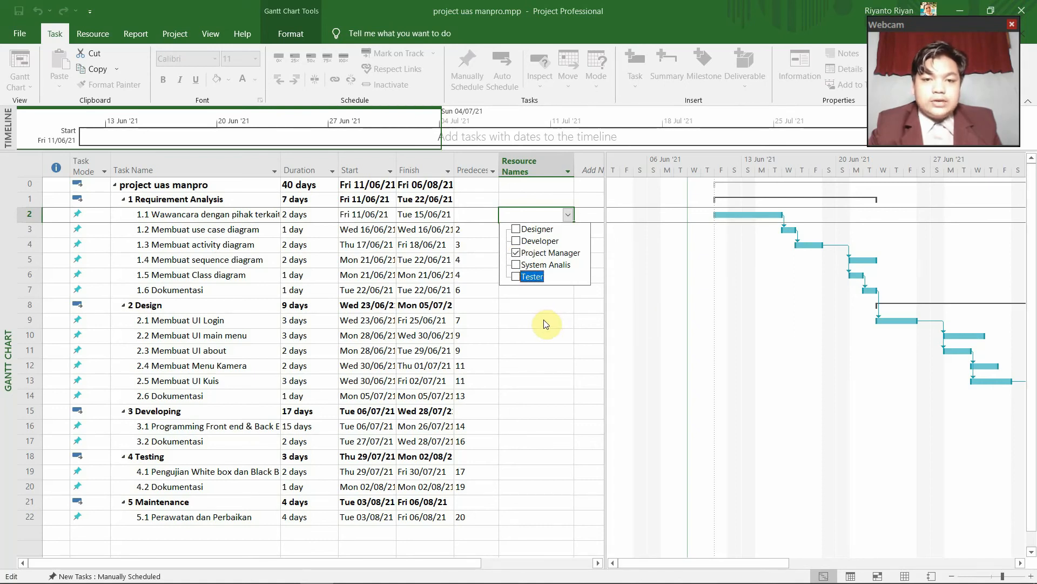
click(523, 312)
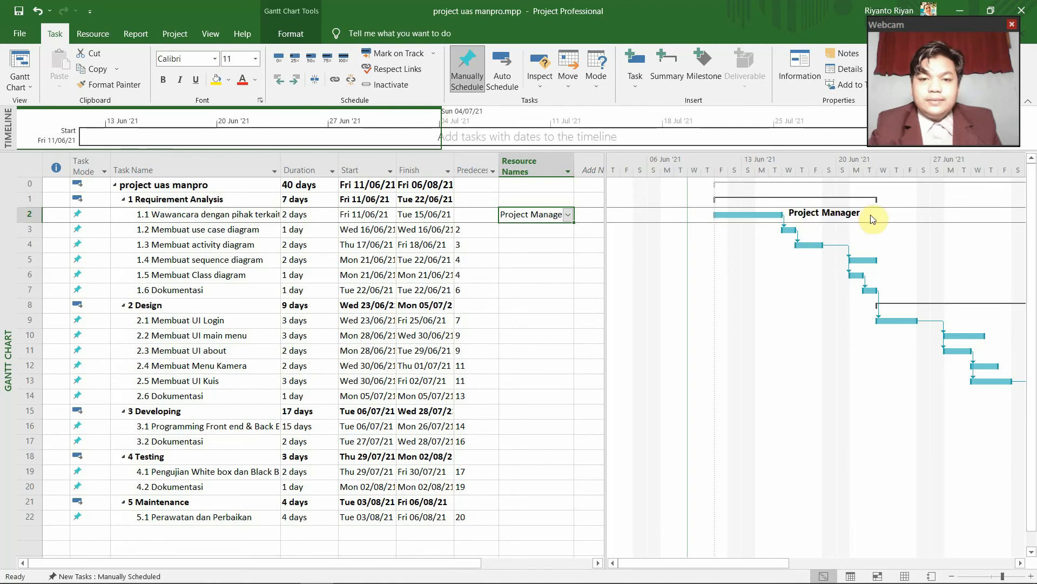
Assign the System Analis resource to the task 1.2 Membuat use case diagram
click(562, 232)
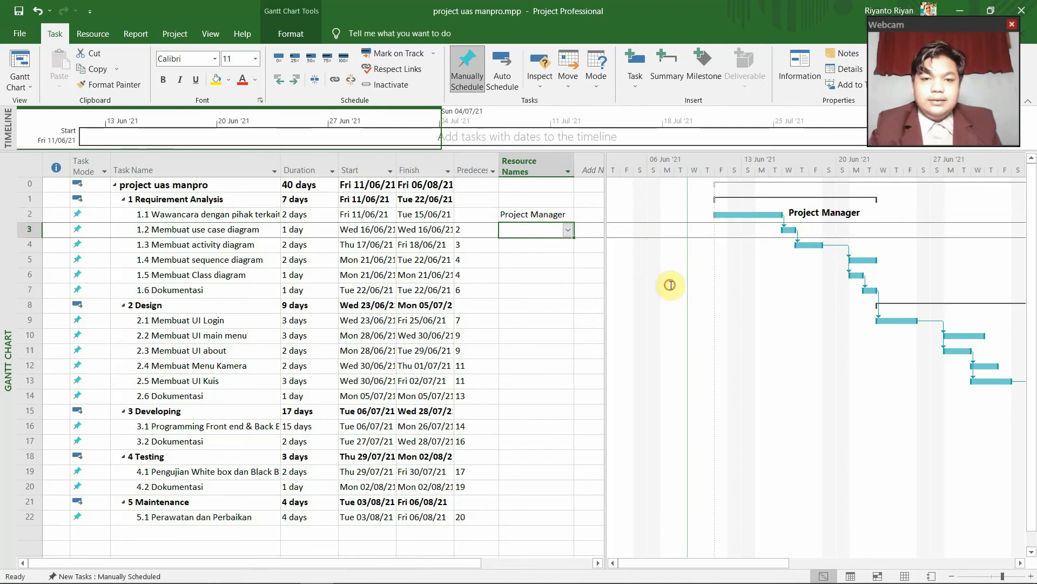
click(572, 229)
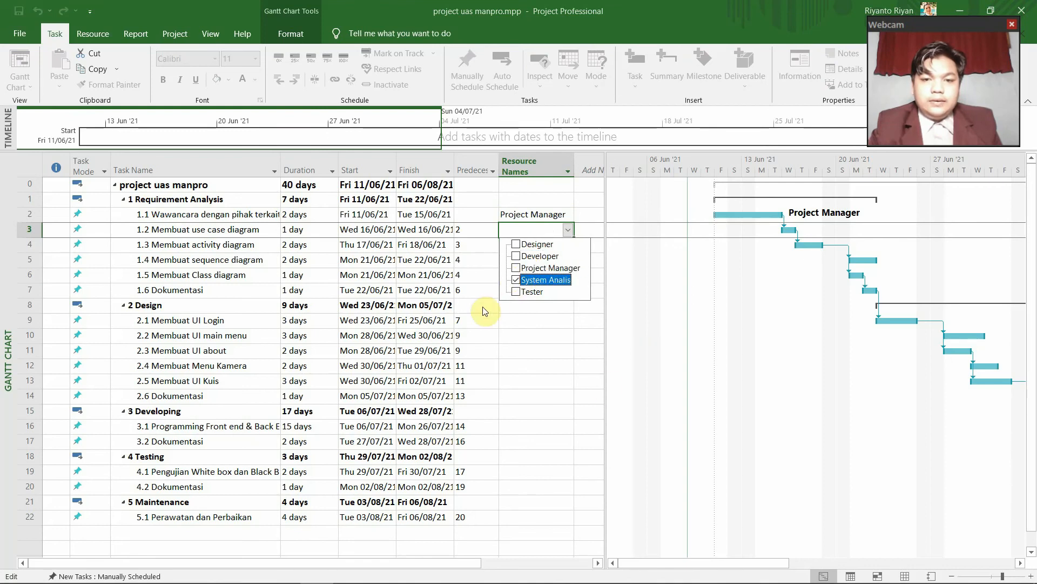
click(603, 382)
Fill the System Analis assignment down from task 1.2 to the activity, sequence and class diagram tasks 1.3 to 1.5
click(541, 245)
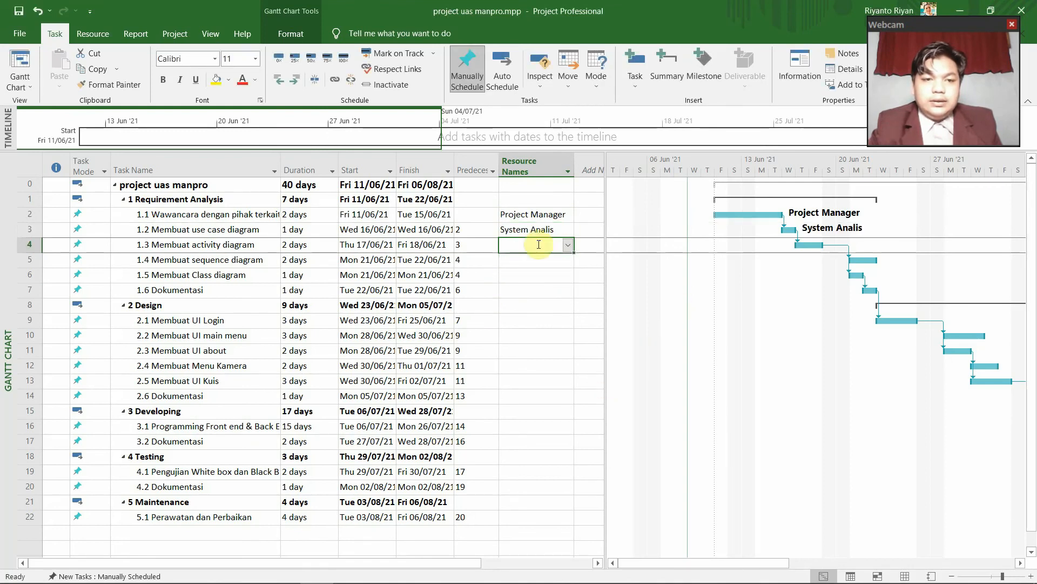
click(562, 230)
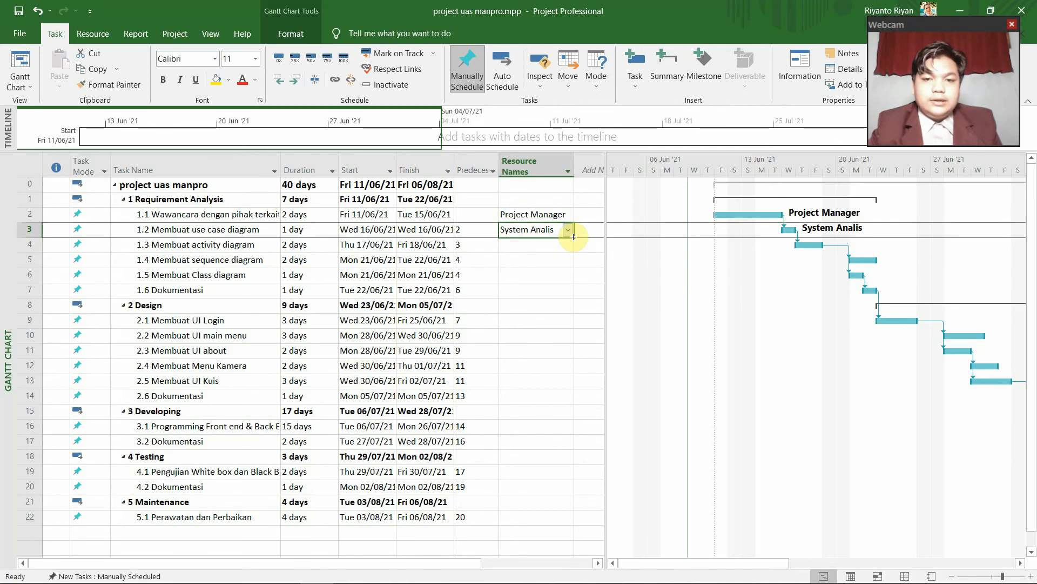
drag(573, 237, 569, 278)
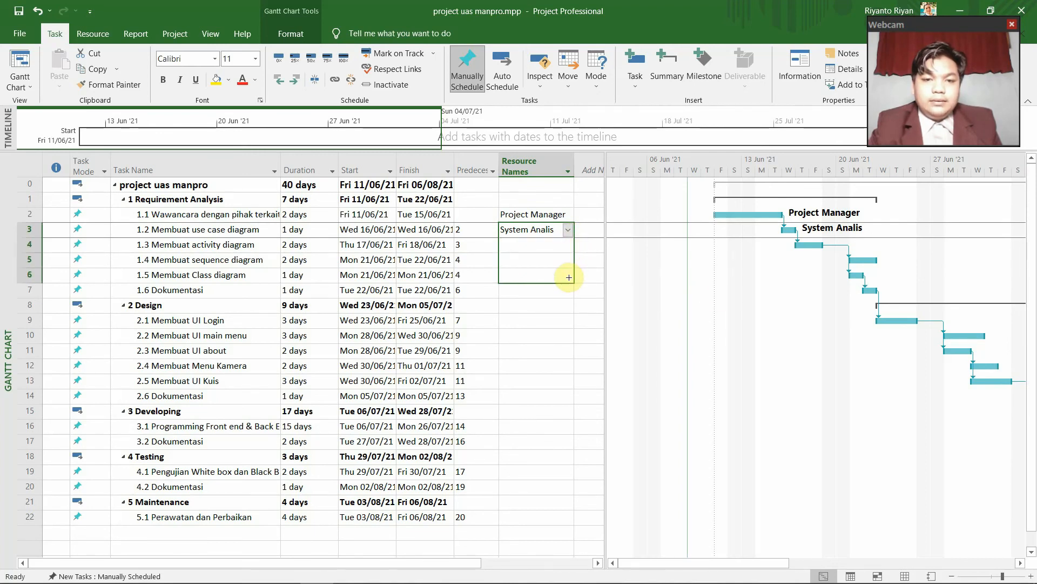
drag(569, 277, 569, 277)
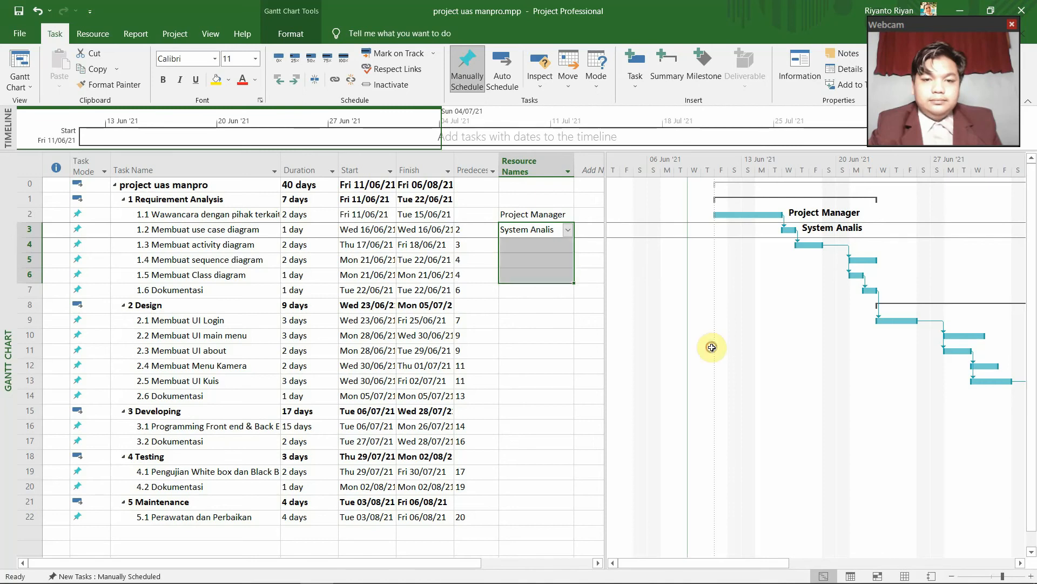
click(533, 304)
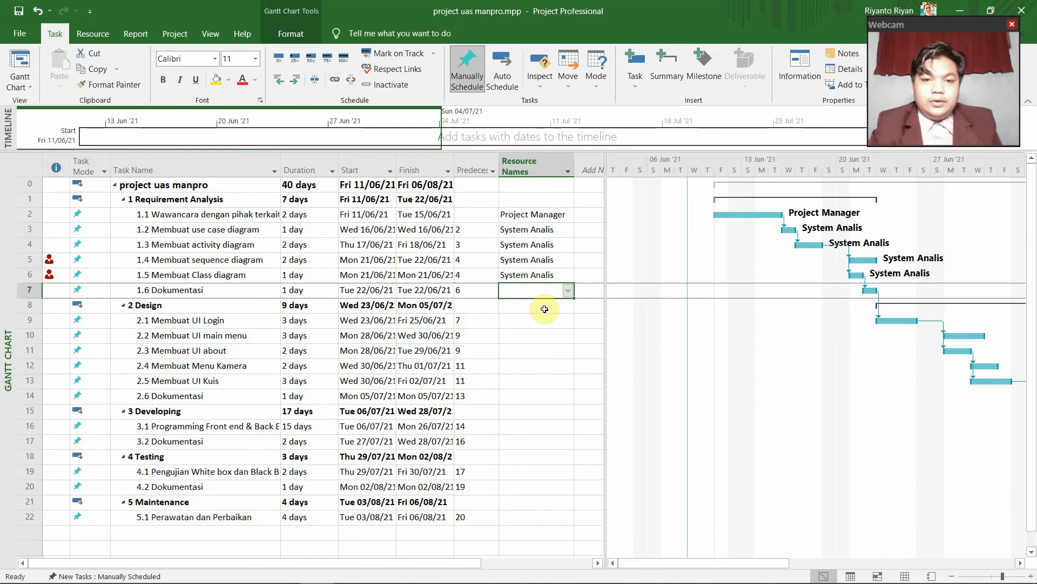
Switch to the Resource Sheet view and add a new resource named Dokumentator below Tester
click(23, 82)
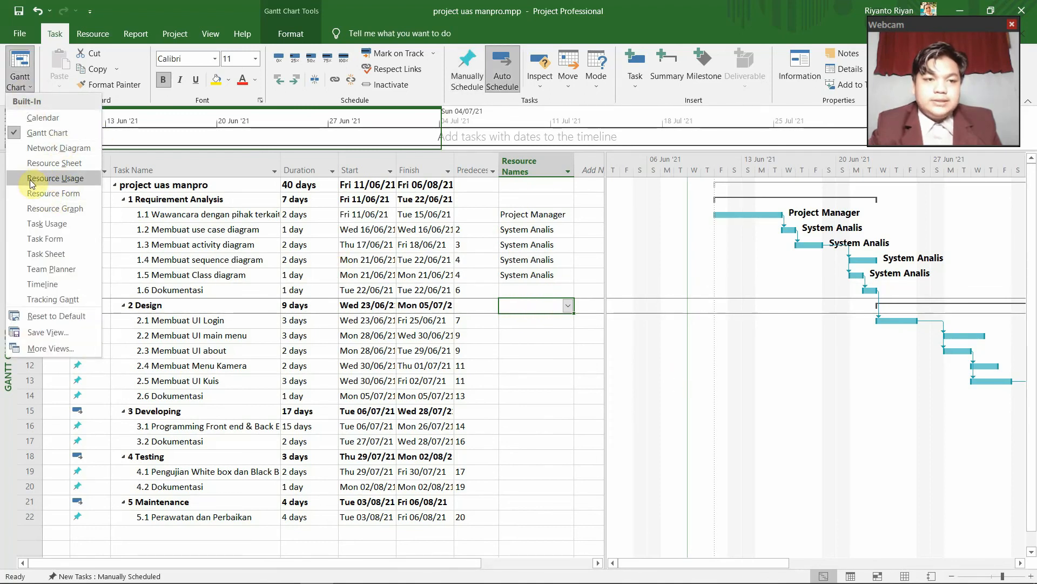
click(31, 163)
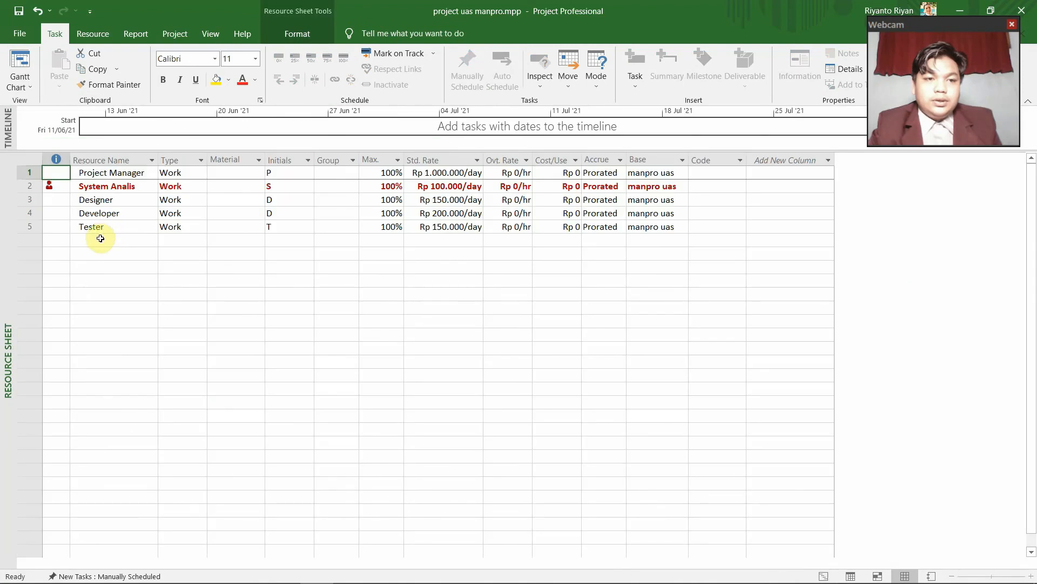
click(99, 239)
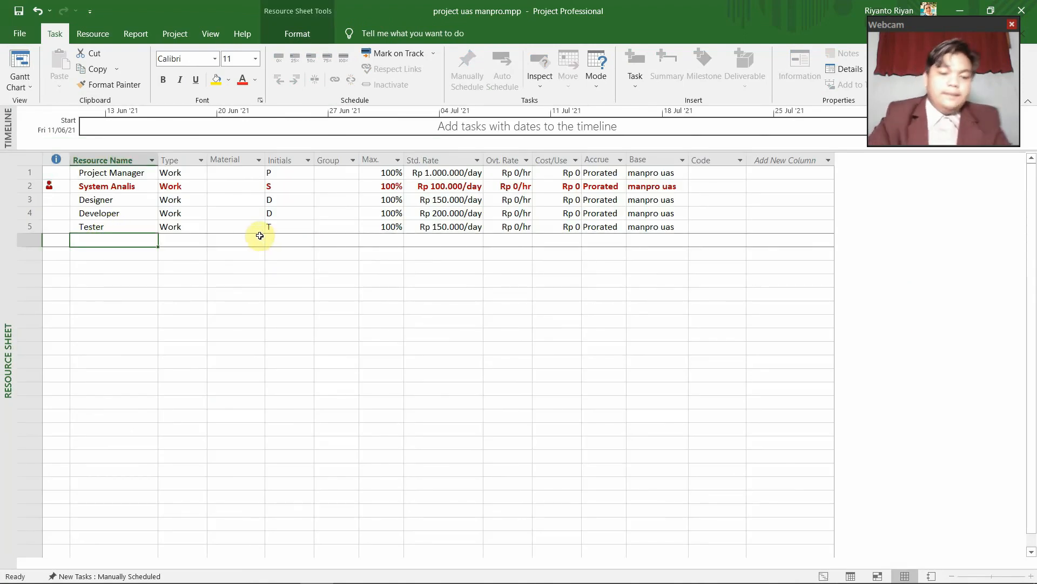
text(Doku)
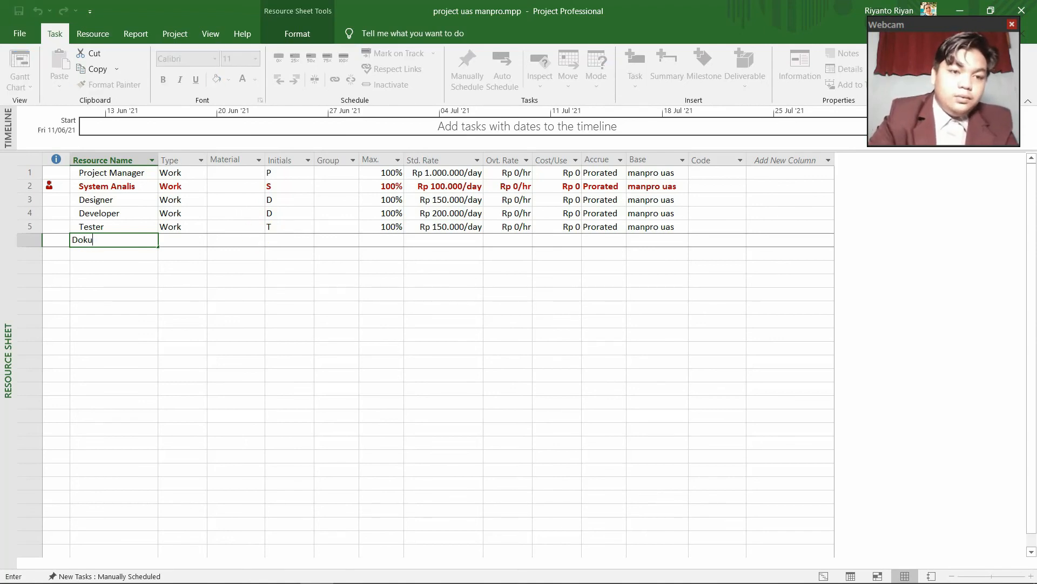
text(mentator)
click(288, 239)
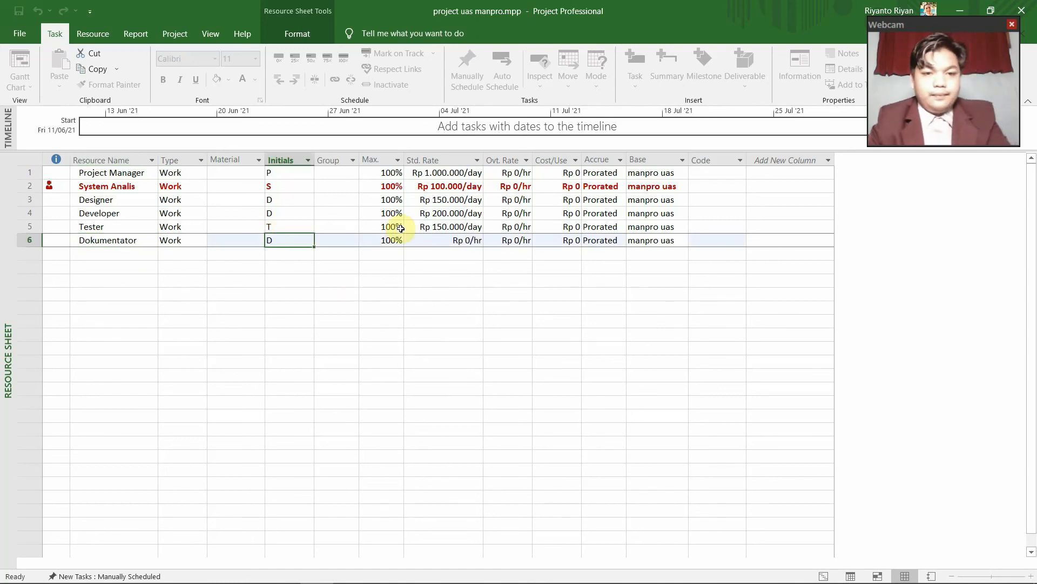
Set the standard rate of the Dokumentator resource to 100000/day
click(449, 239)
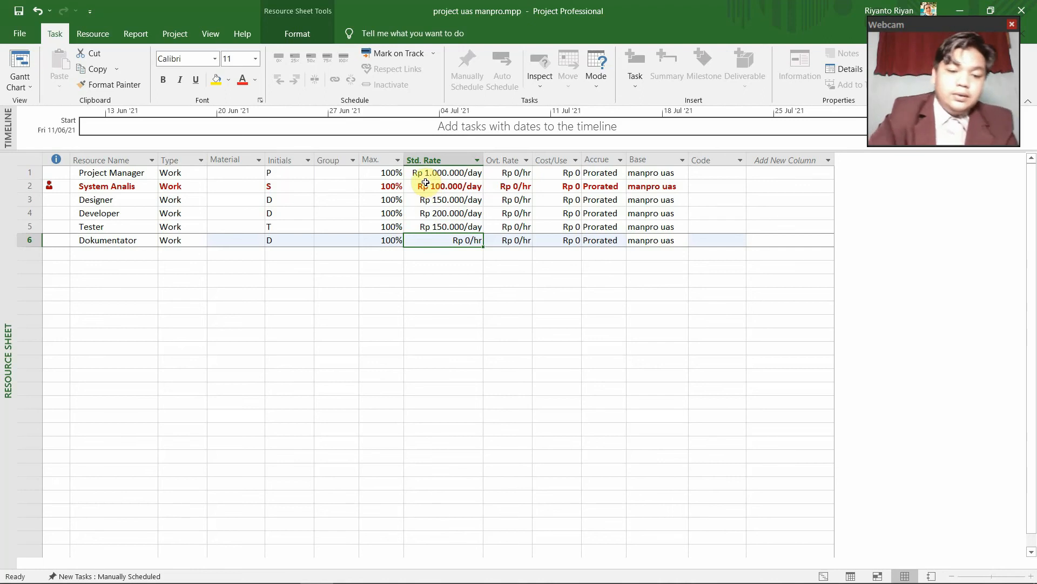
text(100000)
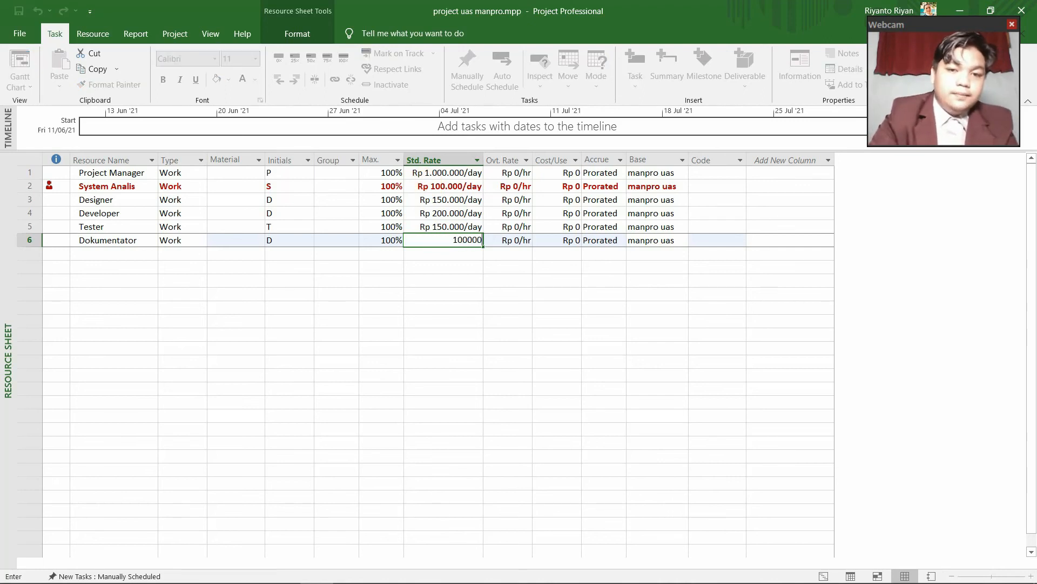
text(/day)
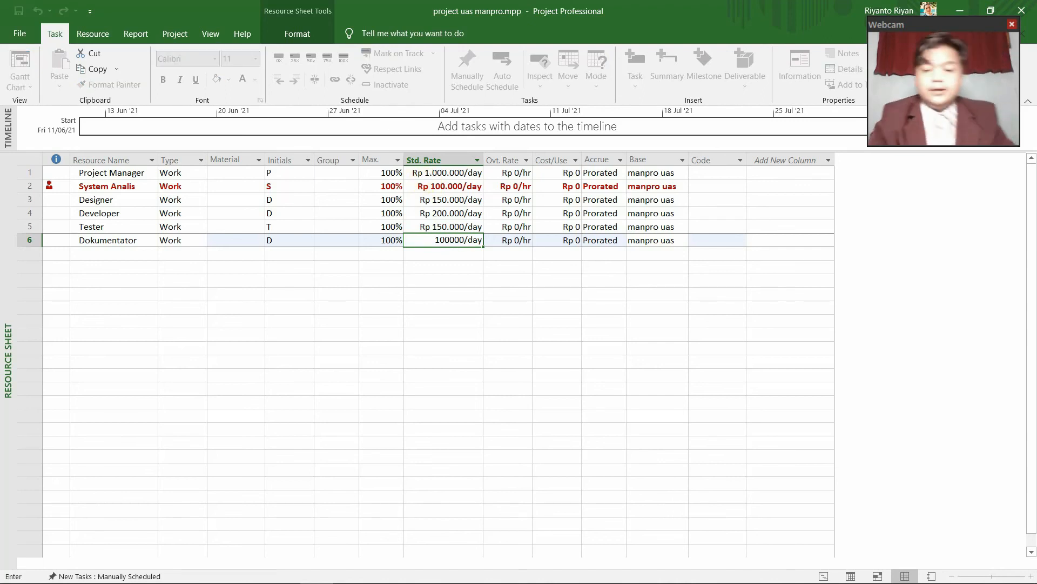
key(Return)
click(270, 254)
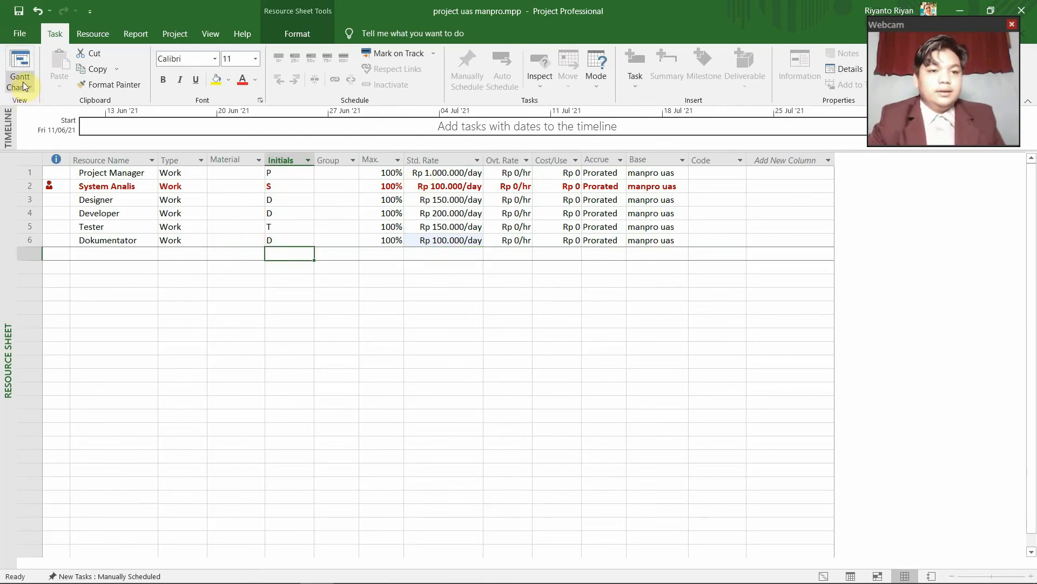
Return to the Gantt Chart view and assign the Dokumentator resource to the task 1.6 Dokumentasi
click(28, 101)
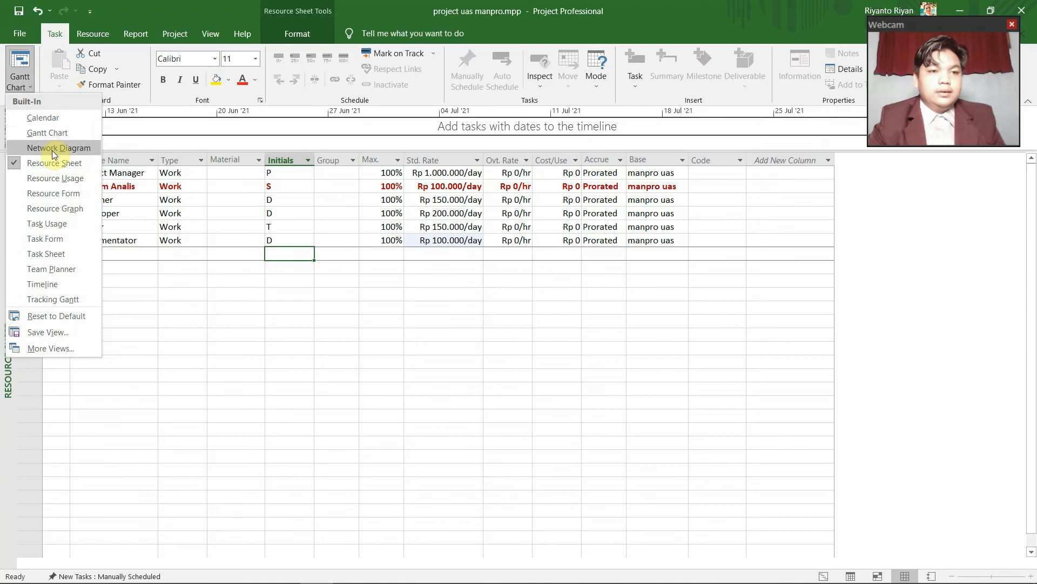
click(51, 133)
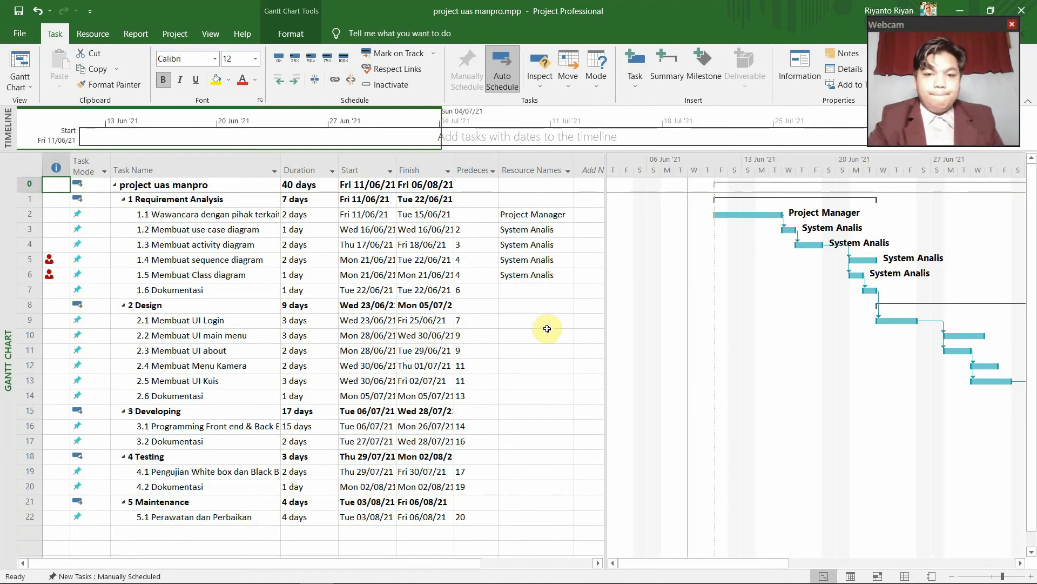
click(546, 295)
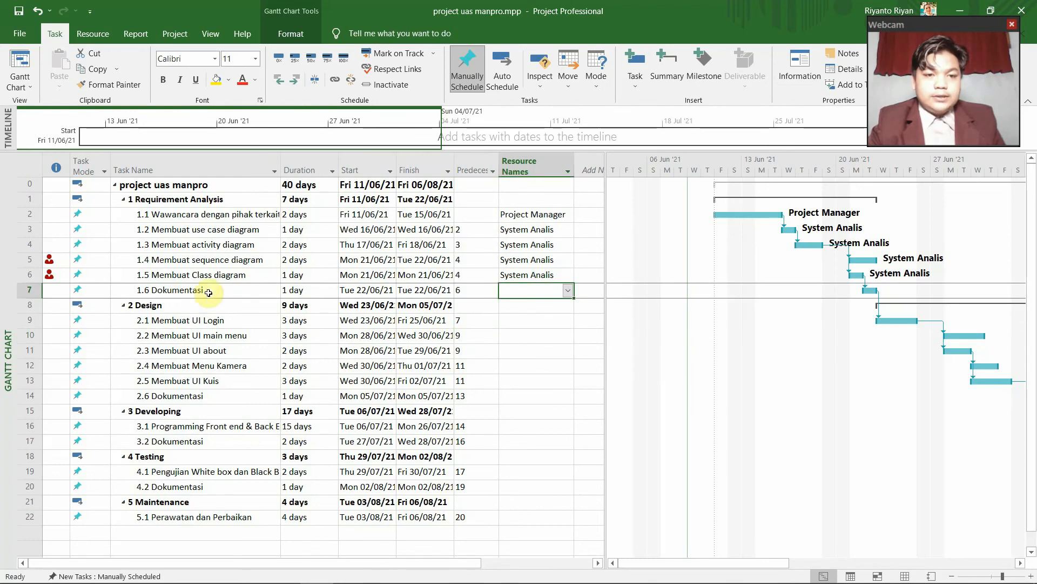
click(568, 290)
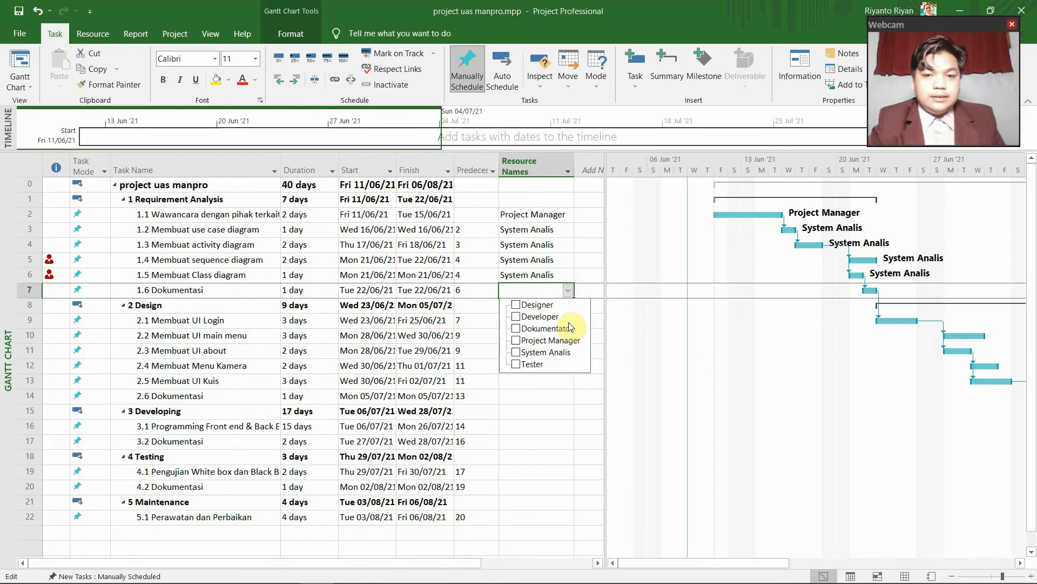
click(517, 329)
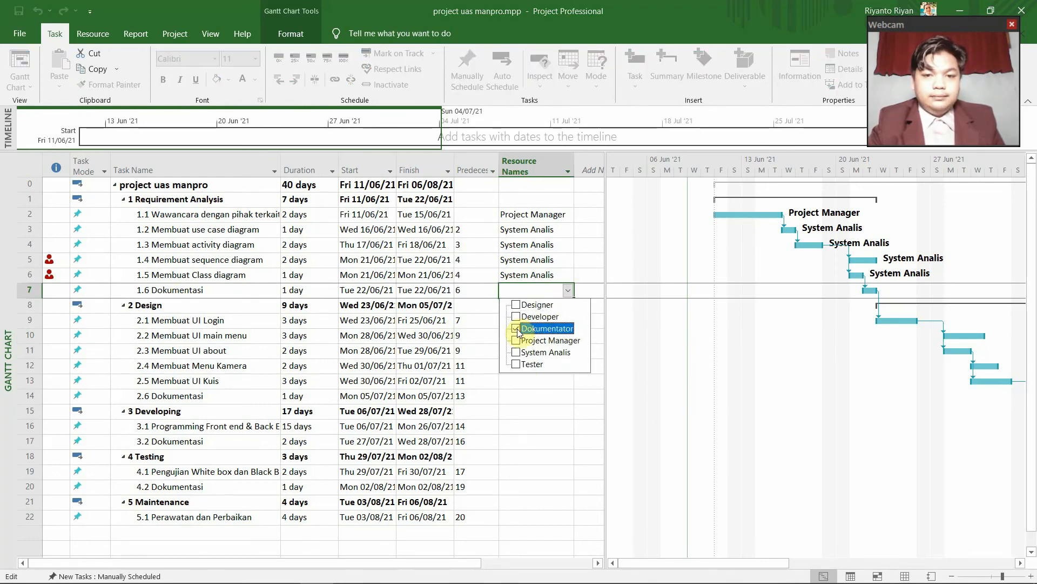
click(541, 424)
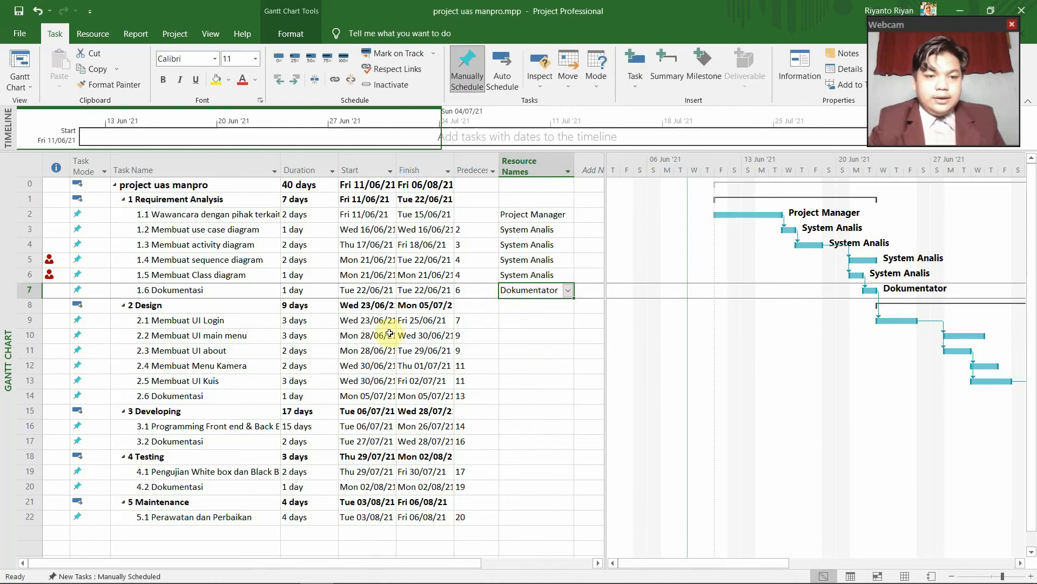
Assign the Designer resource to the task 2.1 Membuat UI Login
click(522, 320)
click(569, 322)
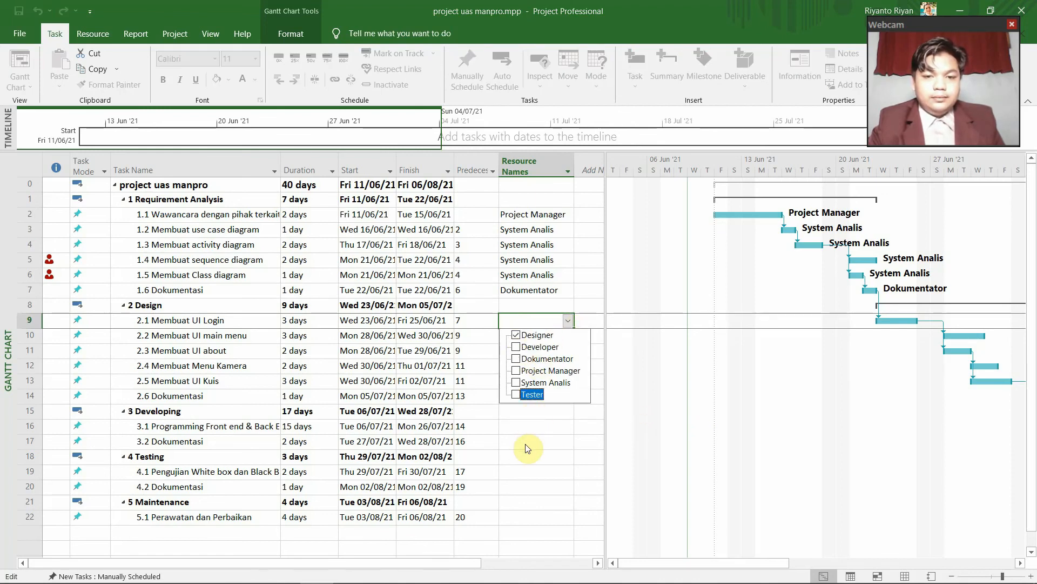
click(492, 346)
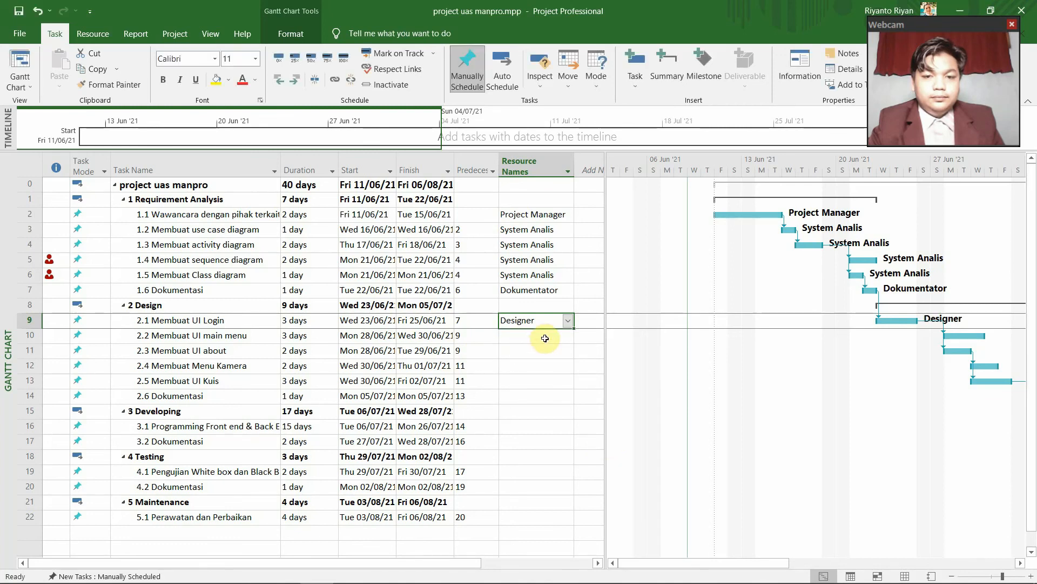
Try to fill the Designer assignment down from task 2.1 Membuat UI Login, and undo the misplaced change
click(564, 335)
click(563, 323)
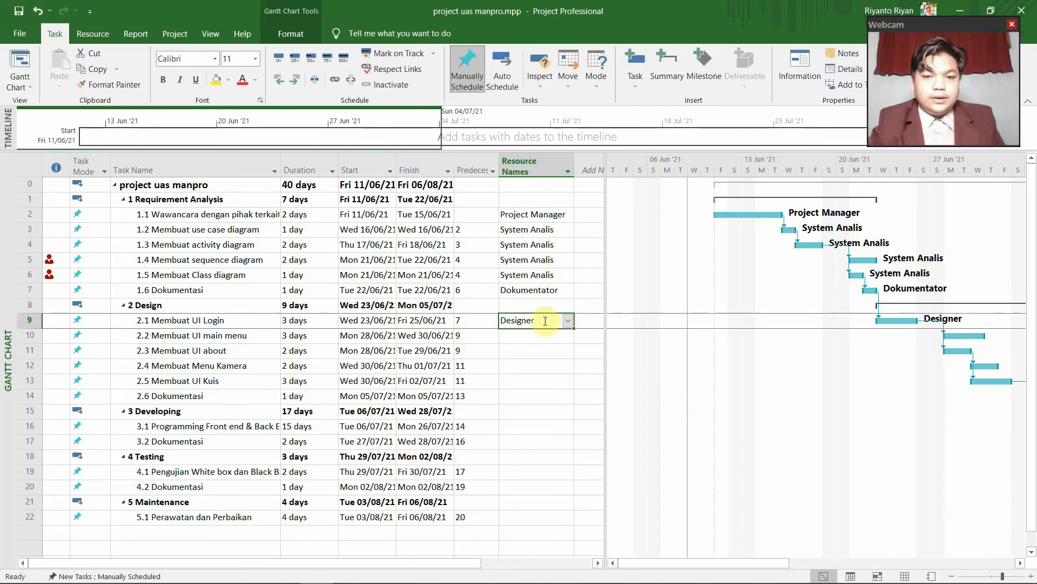
click(573, 328)
drag(575, 330, 575, 346)
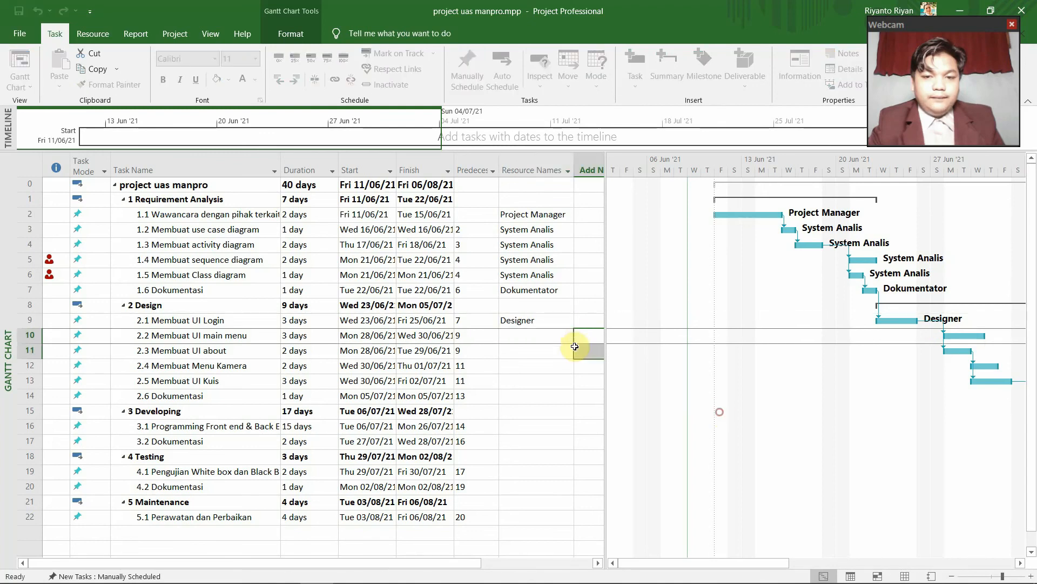
click(567, 323)
drag(572, 350, 572, 348)
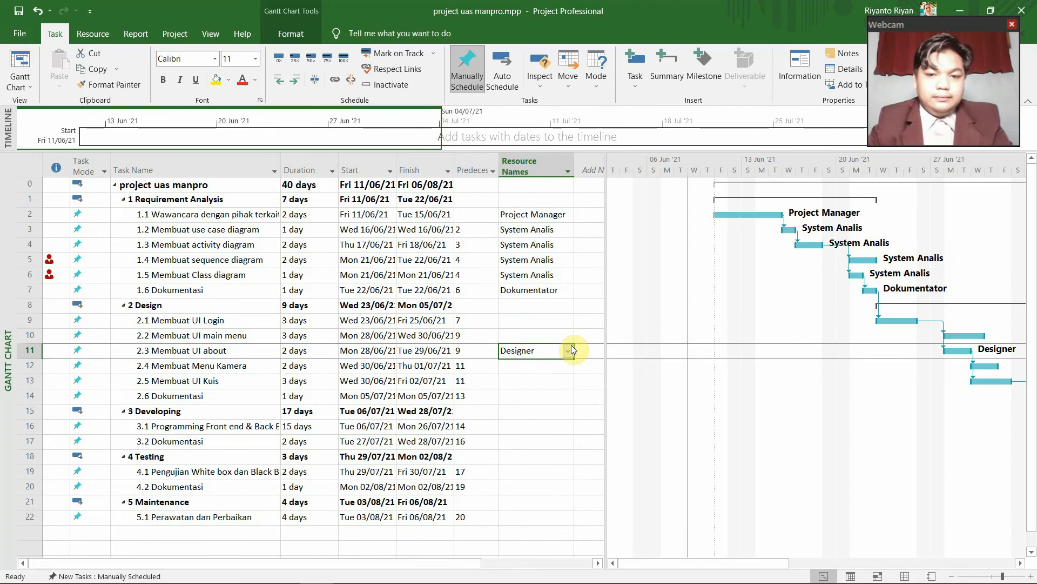
key(ctrl+z)
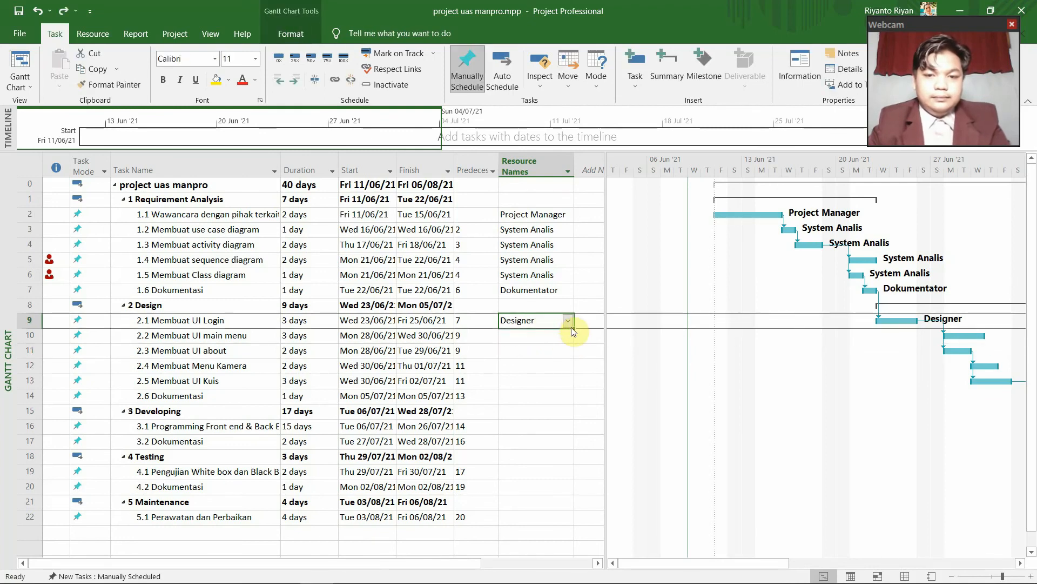
Fill the Designer assignment down from task 2.1 to the remaining UI tasks 2.2 to 2.5
drag(573, 327, 566, 387)
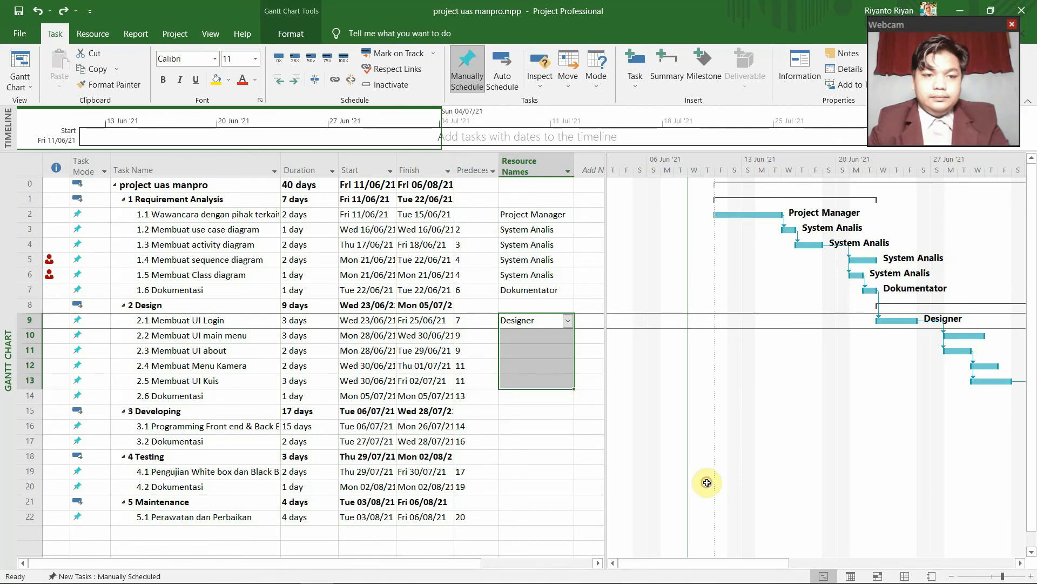
click(515, 399)
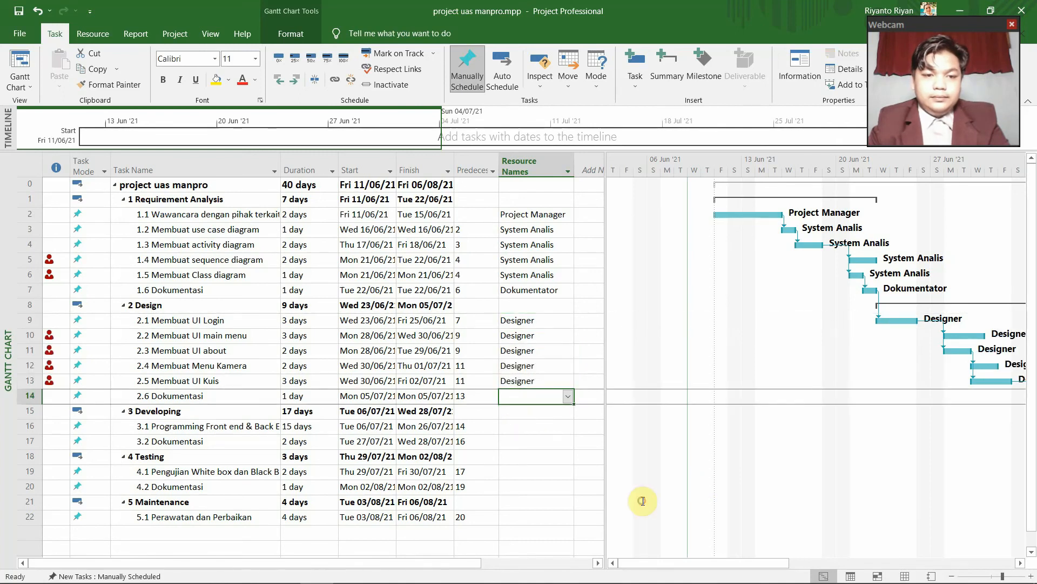
Assign the Dokumentator resource to the task 2.6 Dokumentasi in the Design phase
click(568, 396)
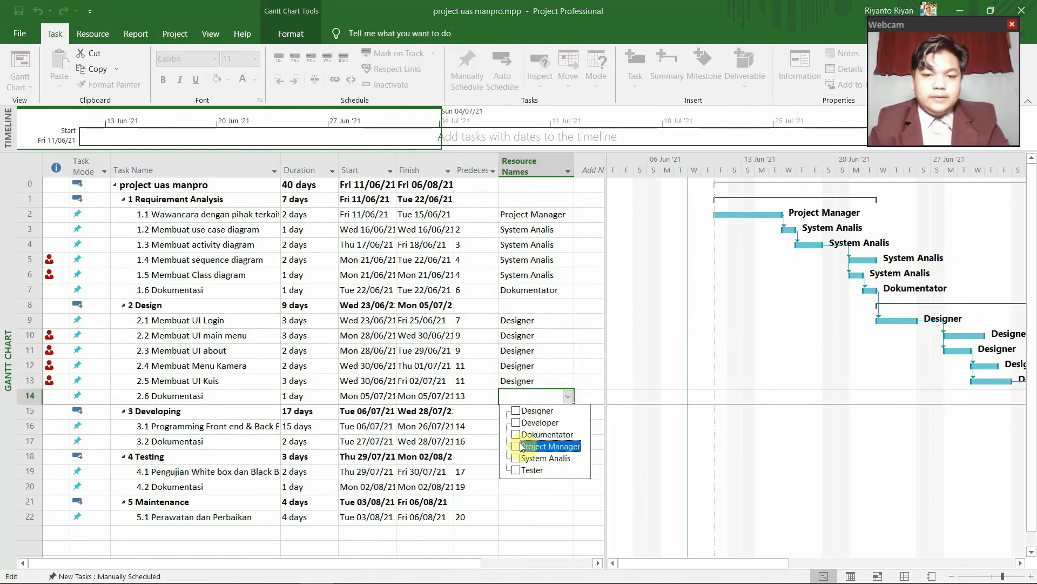
click(646, 540)
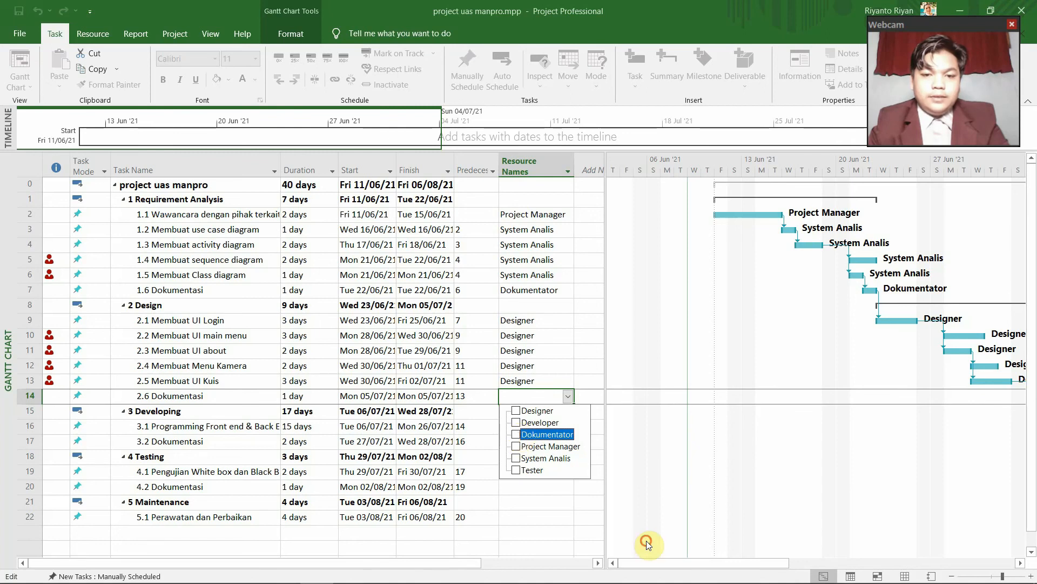
click(483, 446)
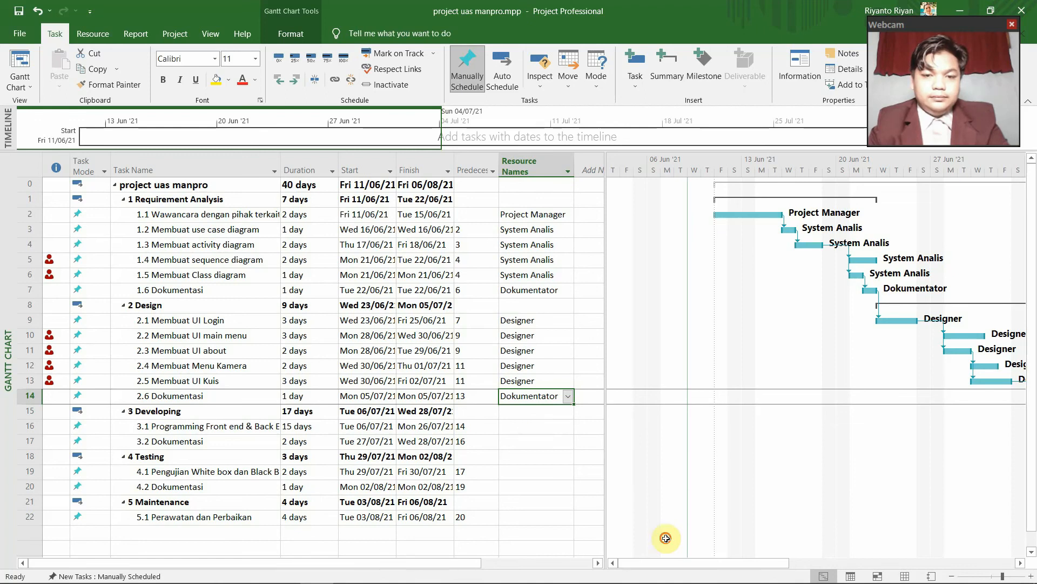
Assign Developer to the programming task 3.1 and Dokumentator to 3.2 Dokumentasi in the Developing phase
click(533, 427)
click(572, 426)
click(517, 454)
click(600, 559)
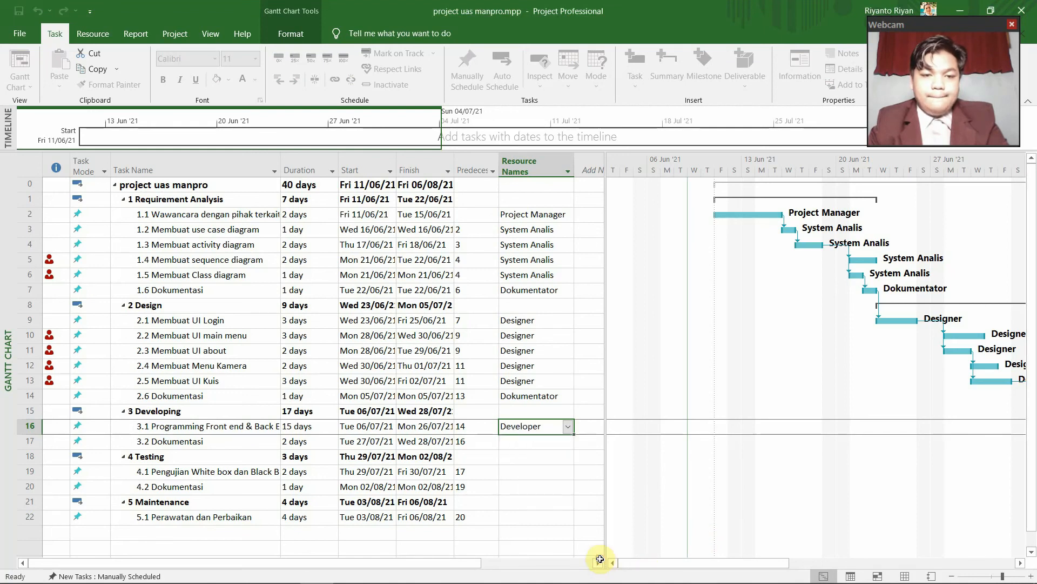
click(545, 441)
click(568, 442)
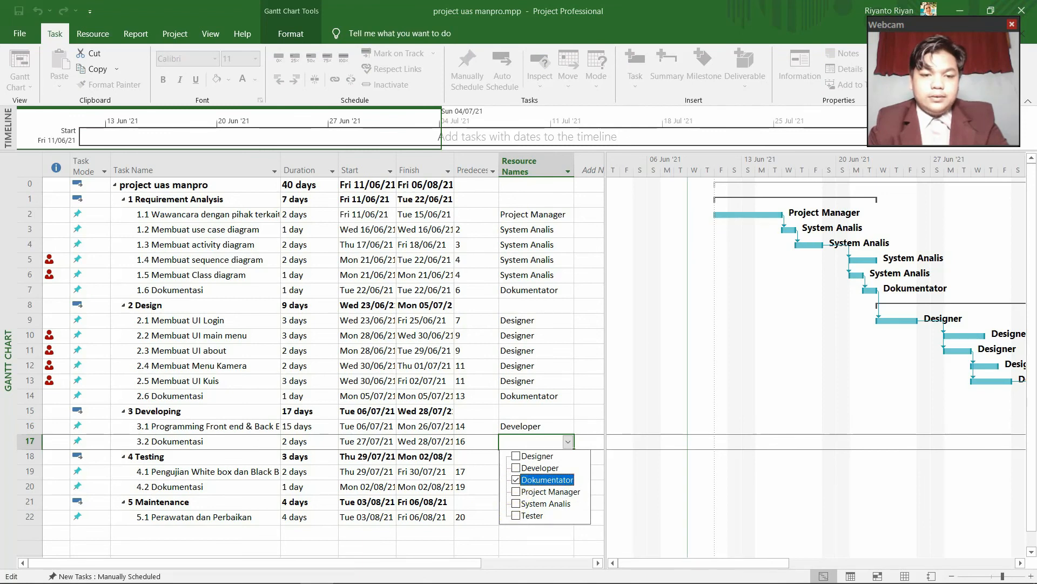
click(484, 490)
Assign Tester to the Pengujian task 4.1 and Dokumentator to 4.2 Dokumentasi in the Testing phase
click(549, 474)
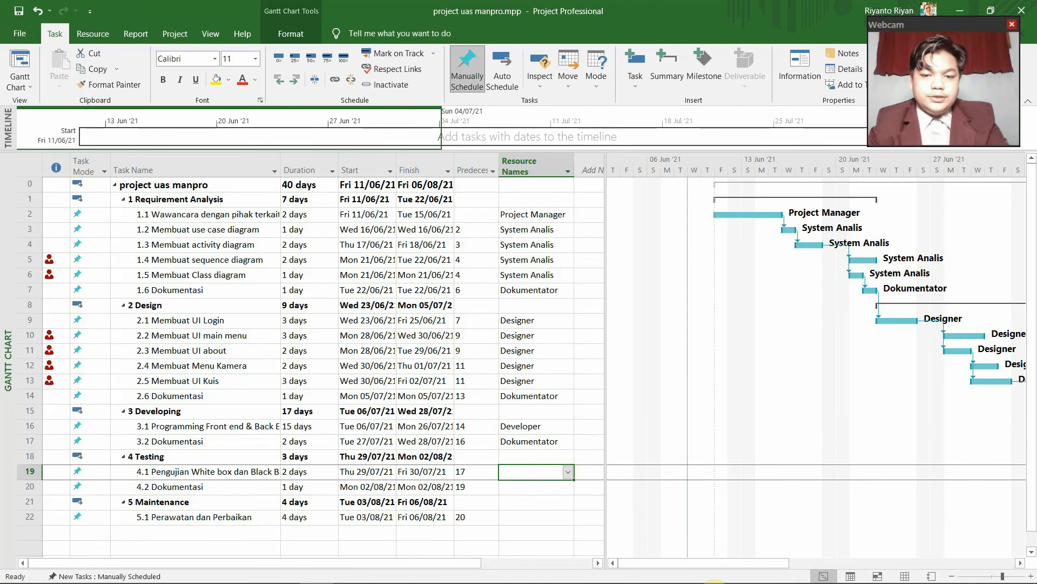
click(567, 471)
click(516, 546)
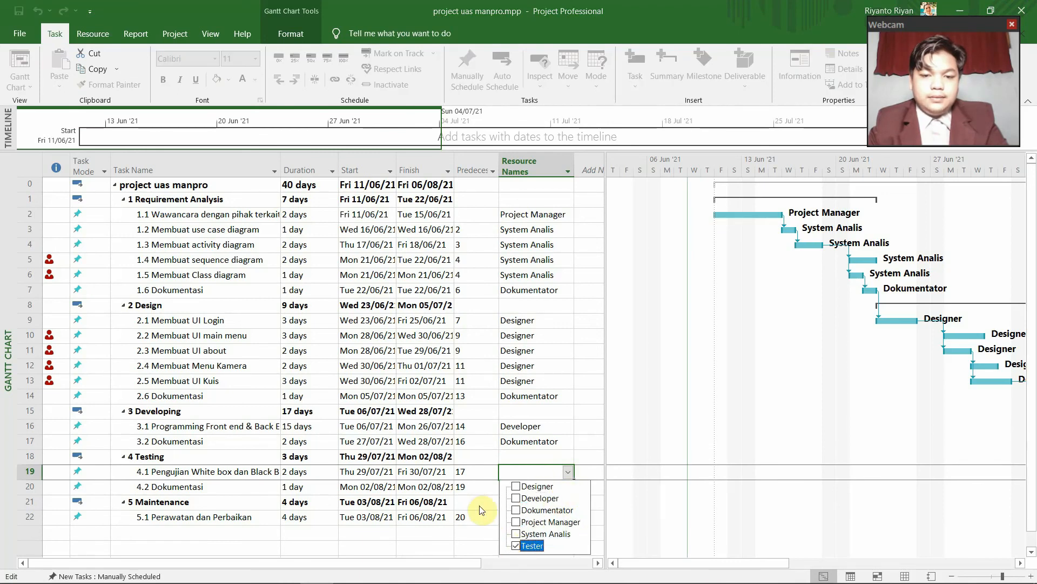
click(481, 505)
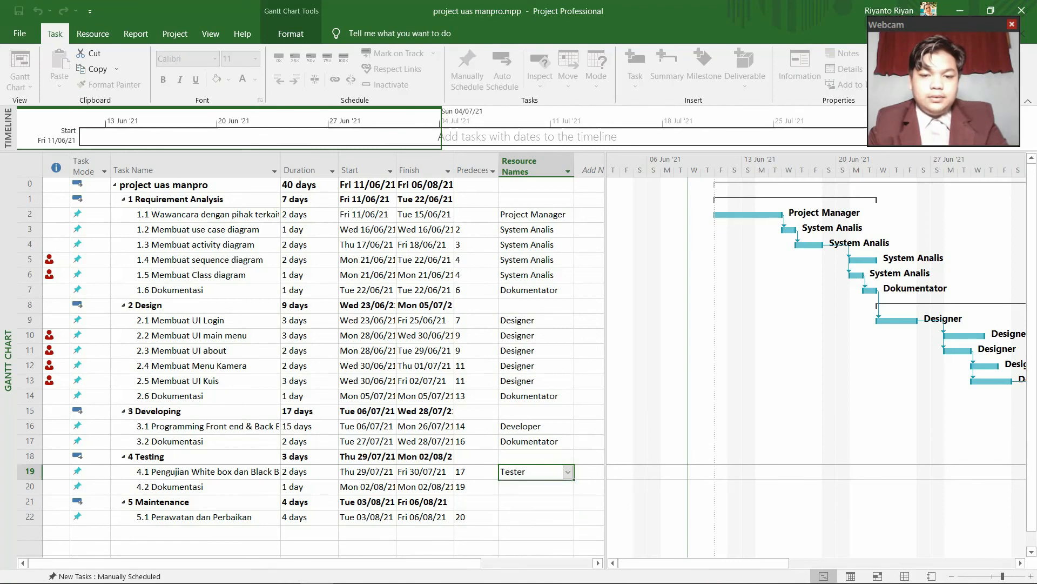
click(551, 487)
click(566, 491)
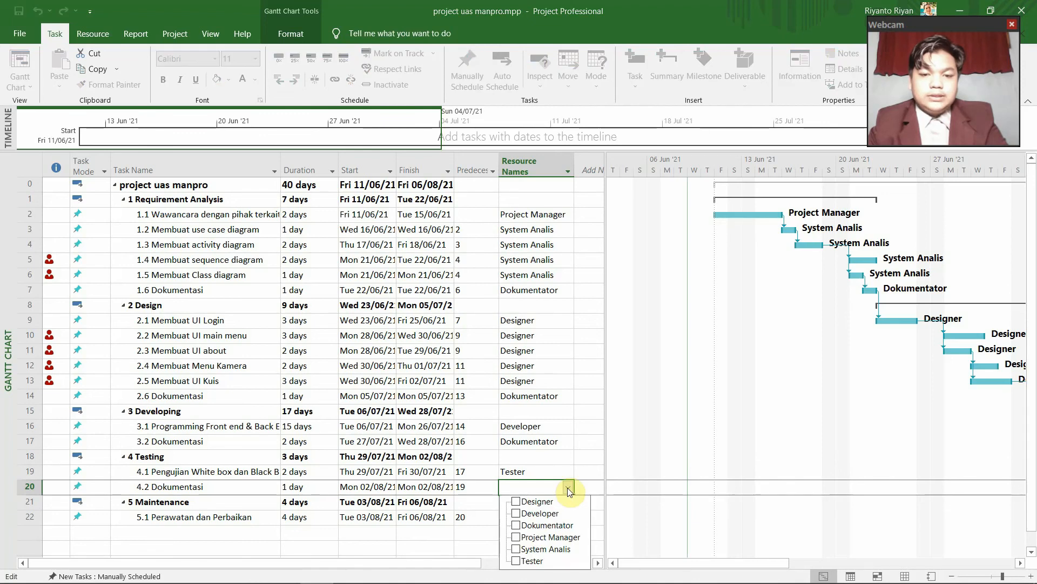
click(516, 526)
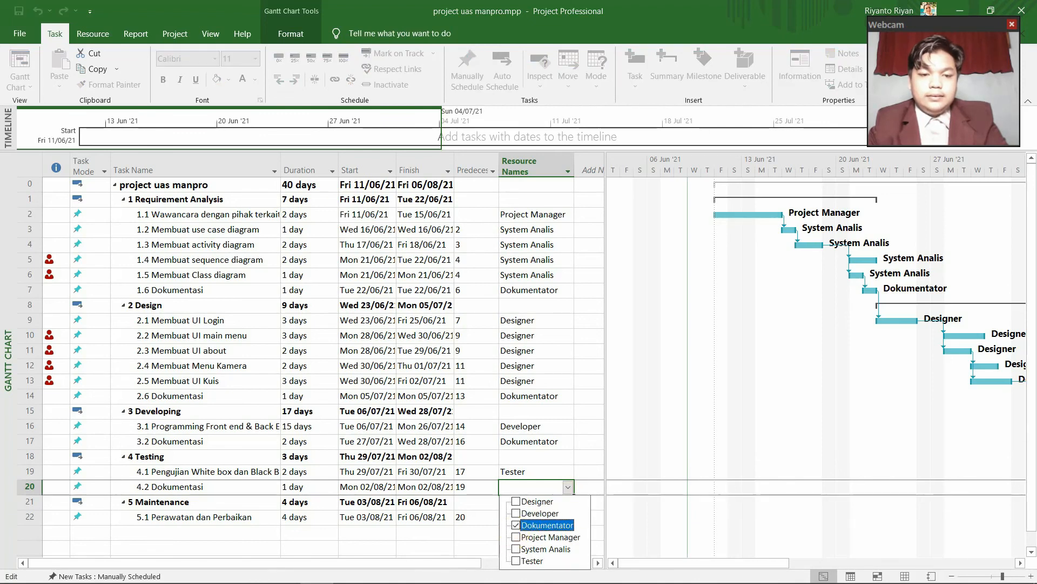
click(482, 529)
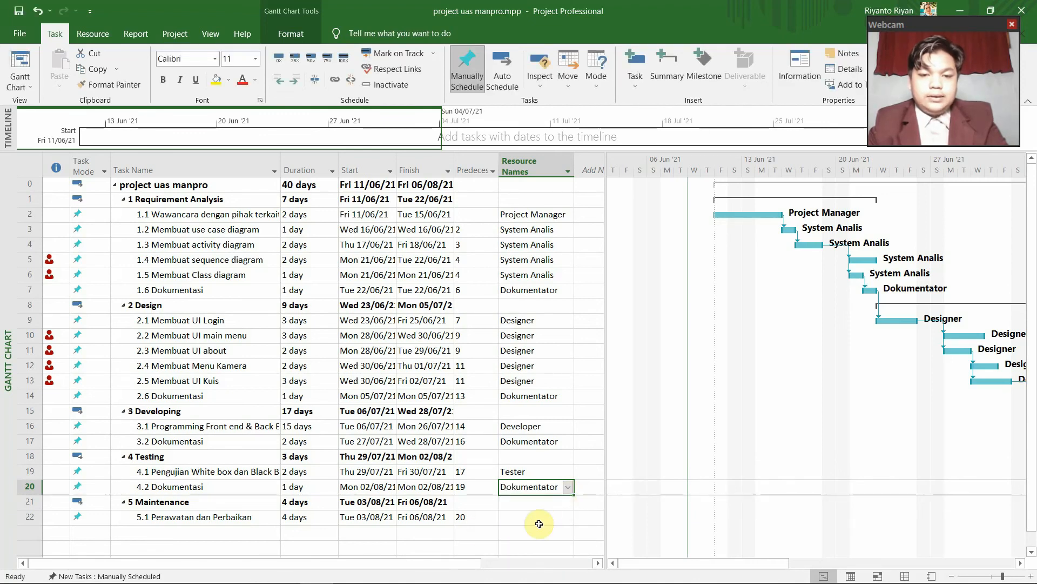
Assign the Developer resource to the task 5.1 Perawatan dan Perbaikan in the Maintenance phase
click(539, 522)
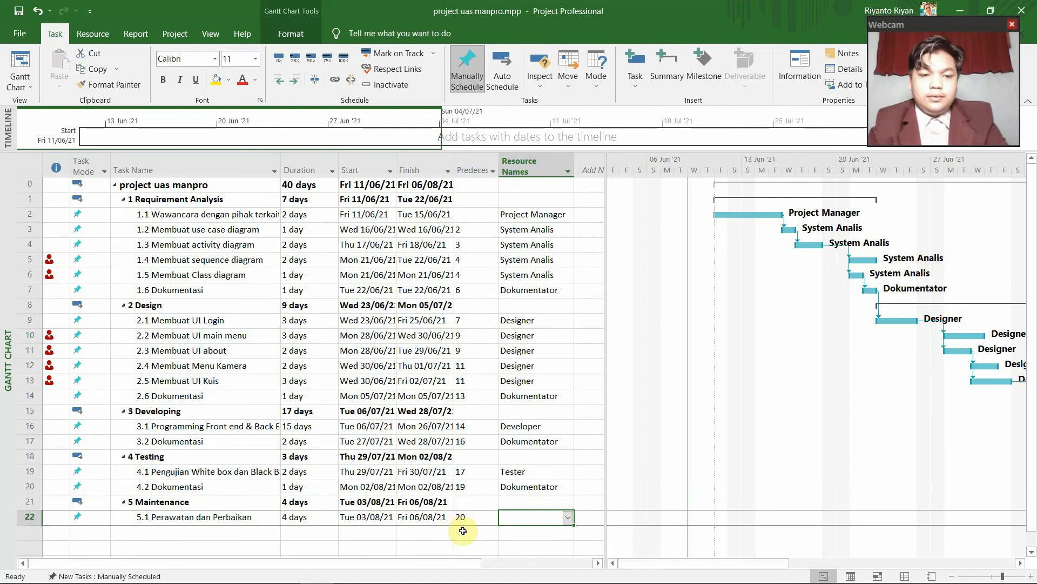
click(569, 516)
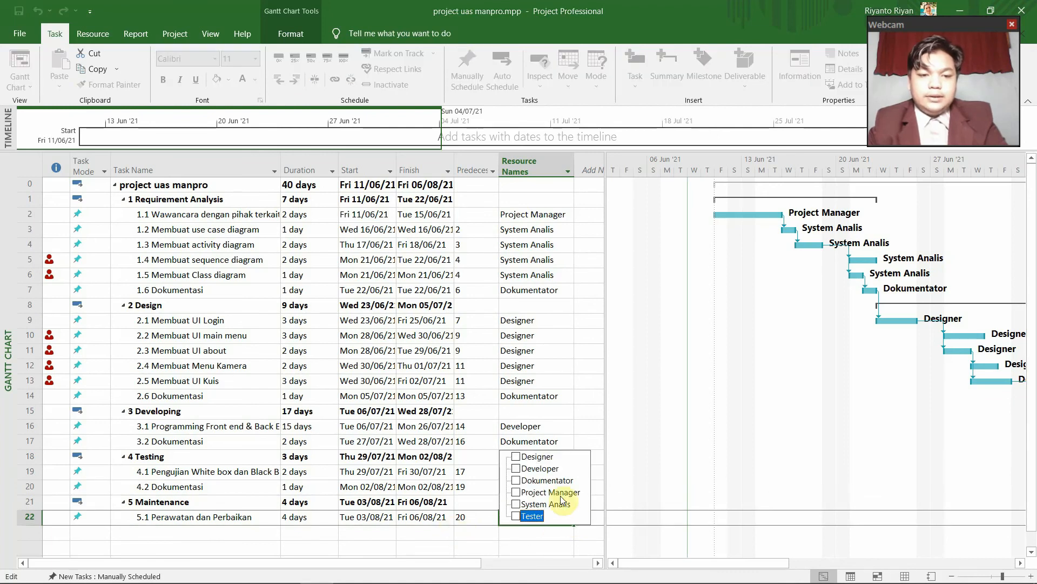
click(517, 469)
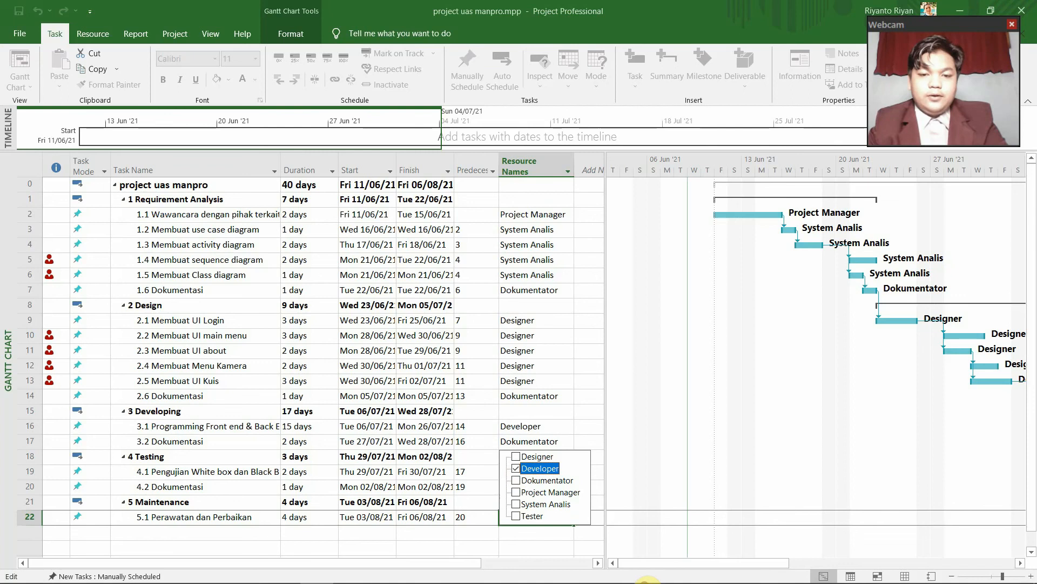
key(Return)
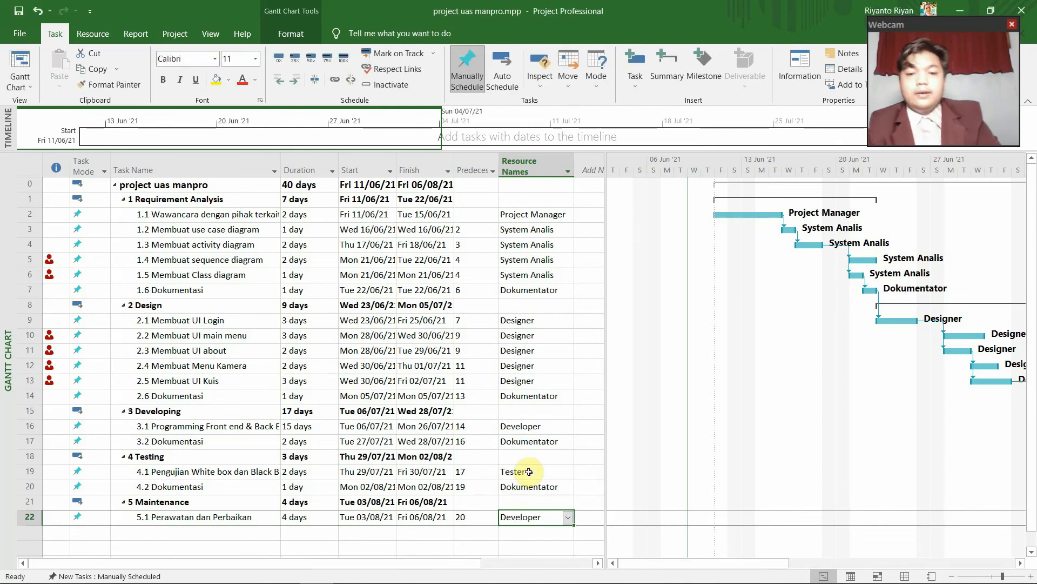
Check what the red indicator beside the task 1.4 Membuat sequence diagram means
click(566, 441)
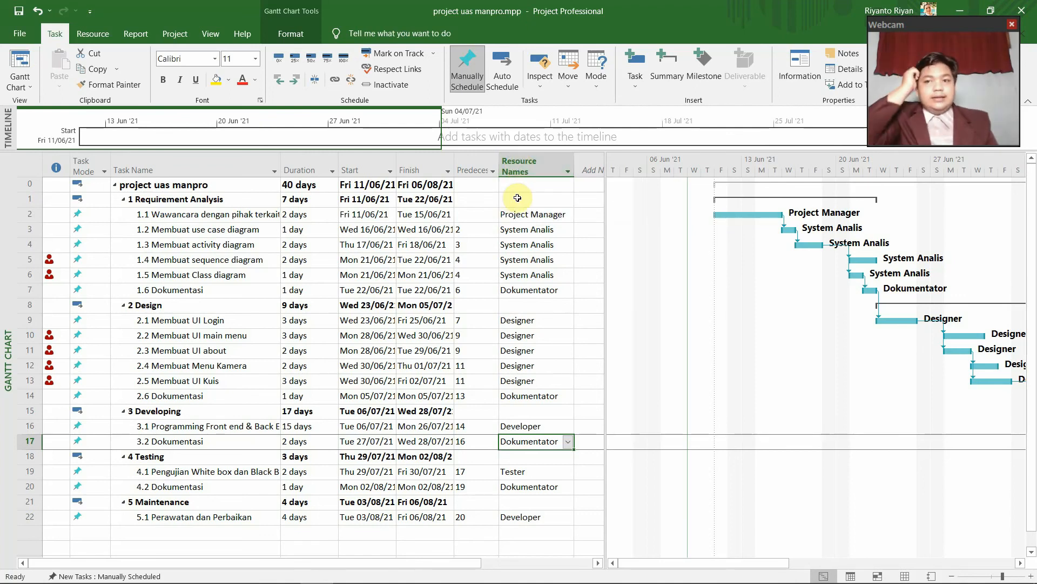
drag(670, 559, 638, 565)
click(589, 306)
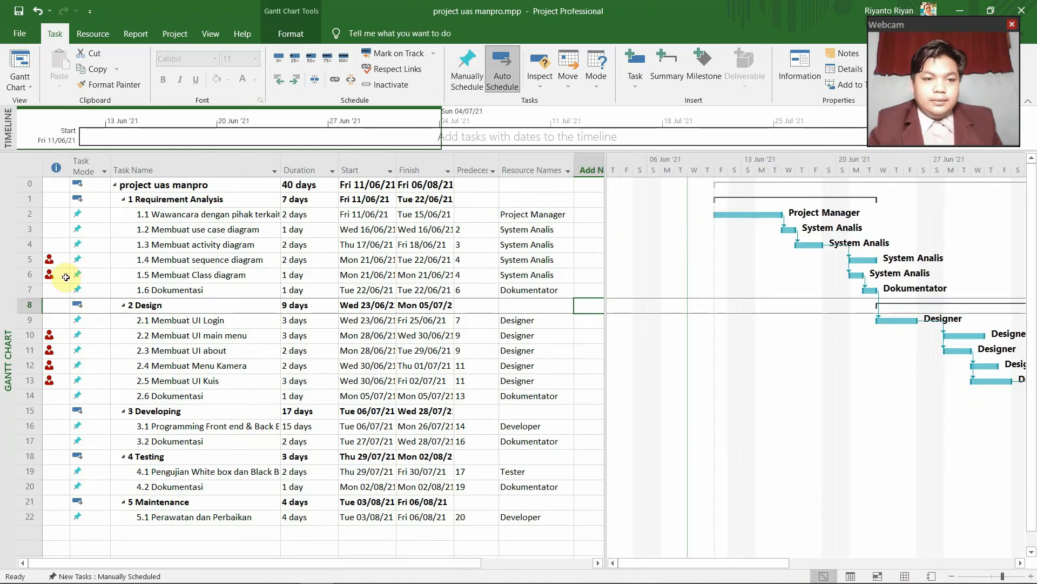
mouse_move(53, 263)
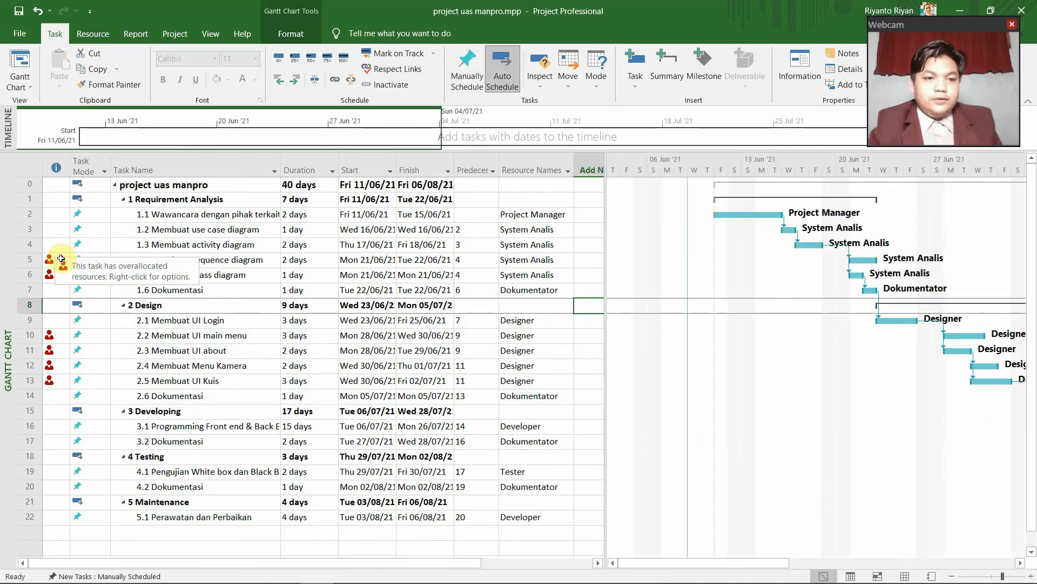